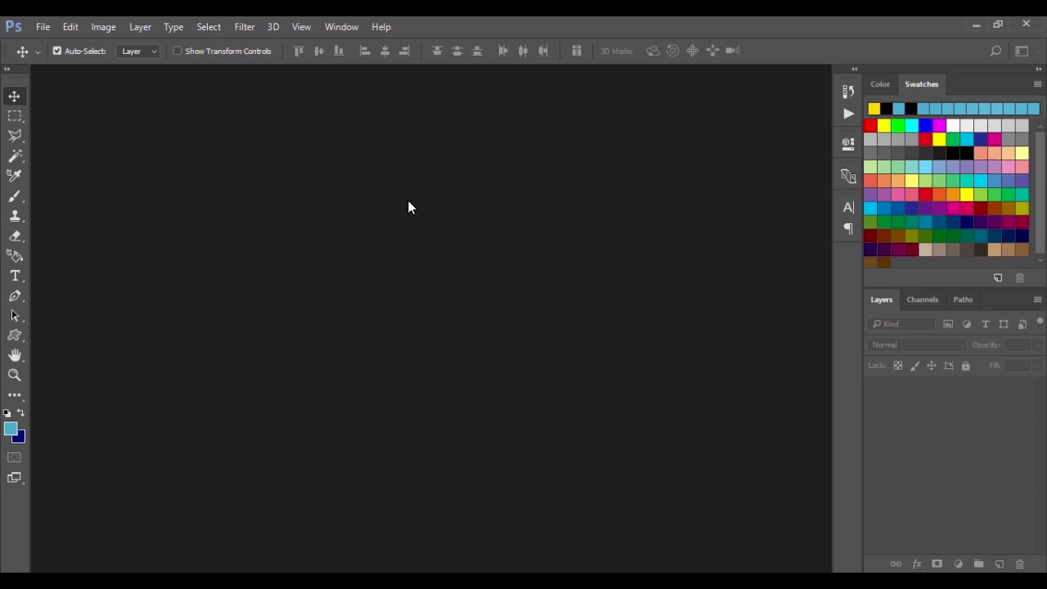
- Start a new Photoshop document with Ctrl+N
key(ctrl+n)
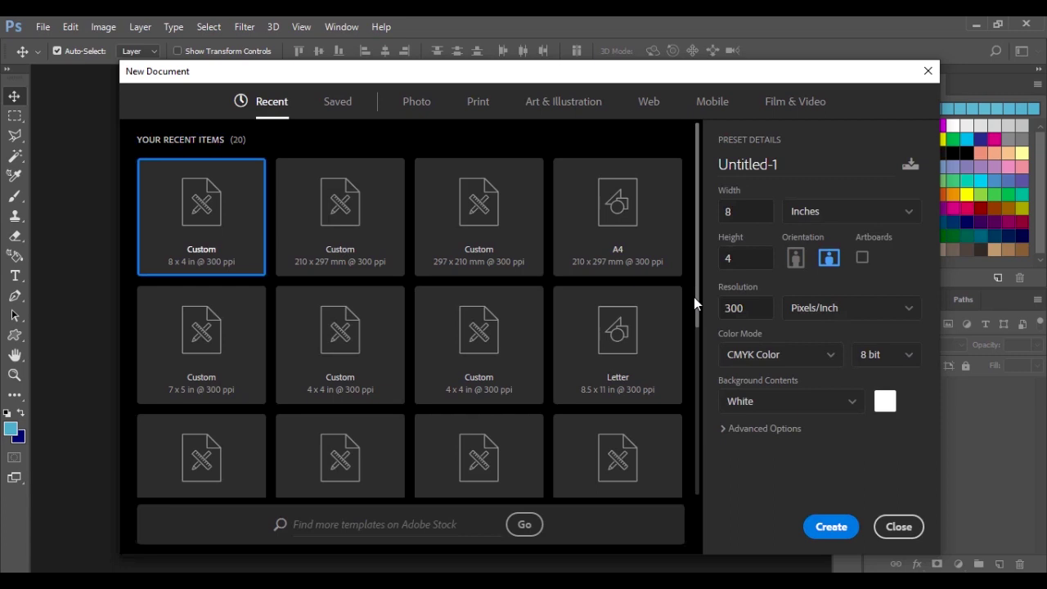
- Confirm 8 in width and 300 ppi resolution, then create the Untitled-1 document
double_click(736, 211)
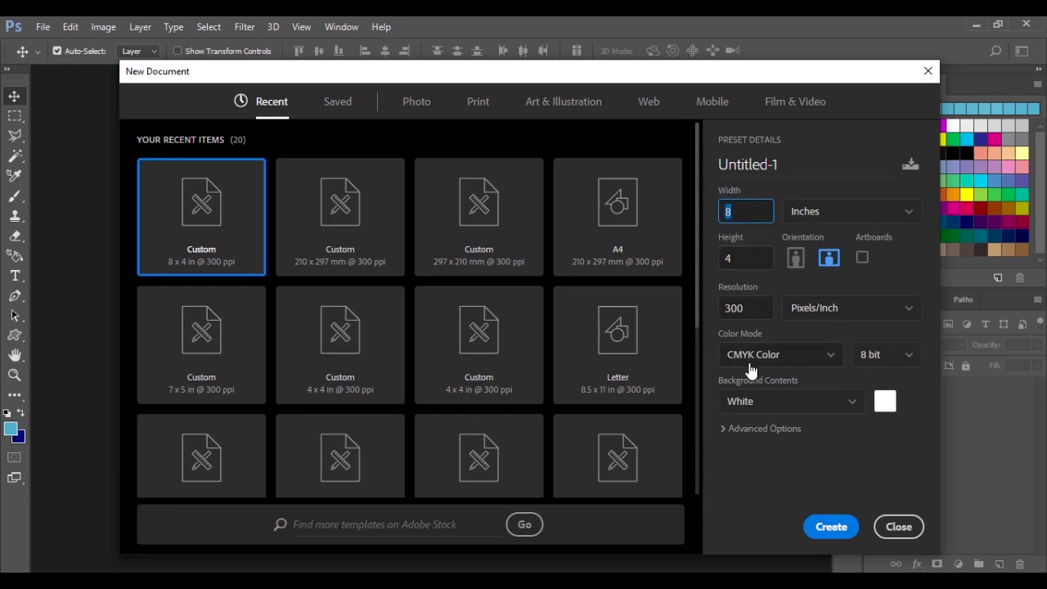
click(756, 309)
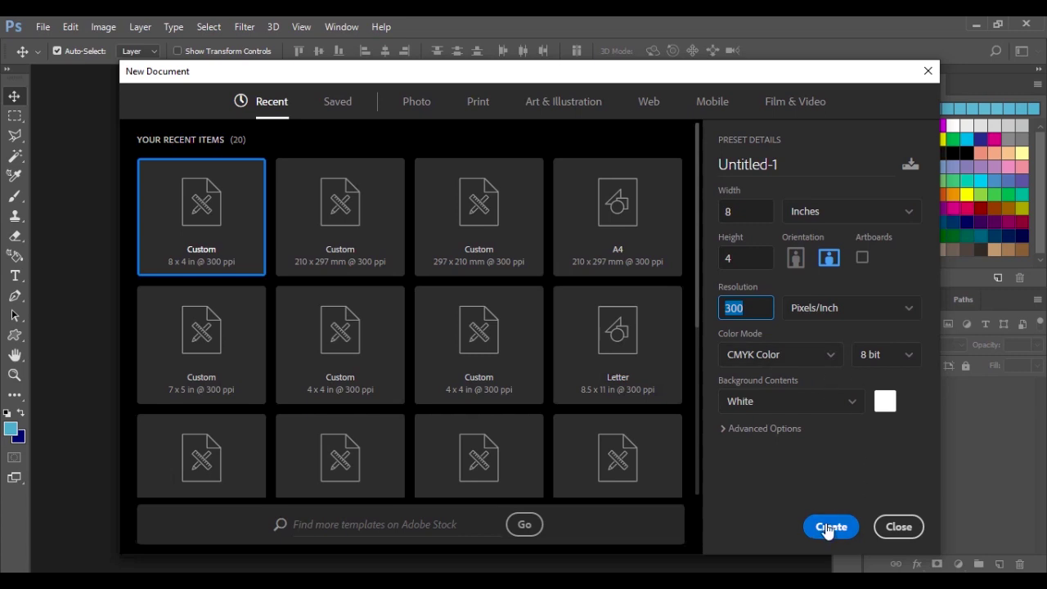
click(829, 529)
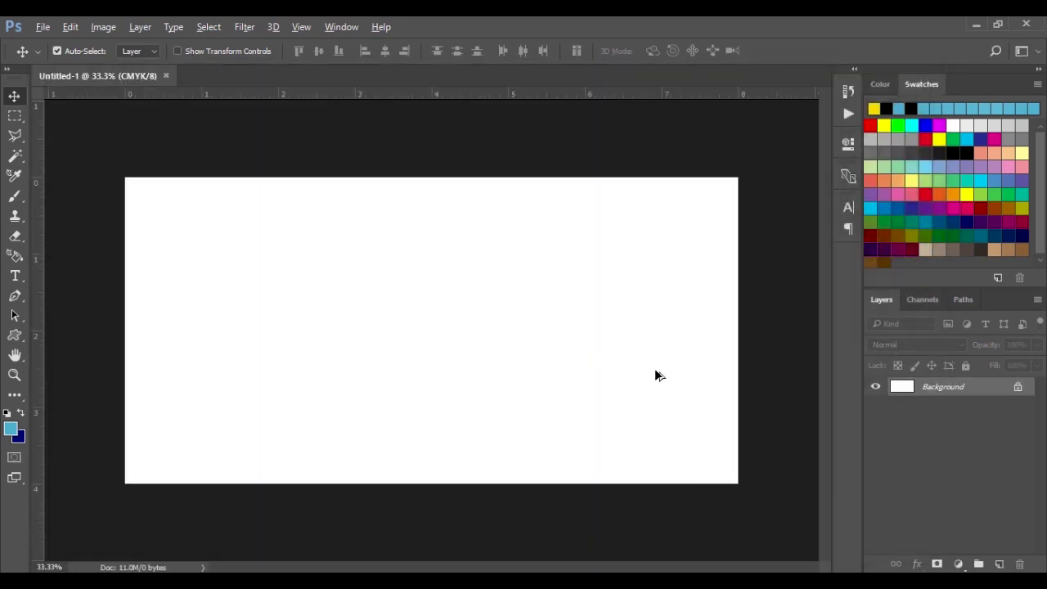
key(ctrl+minus)
- Unlock the Background into Layer 0 and hide it
key(ctrl+plus)
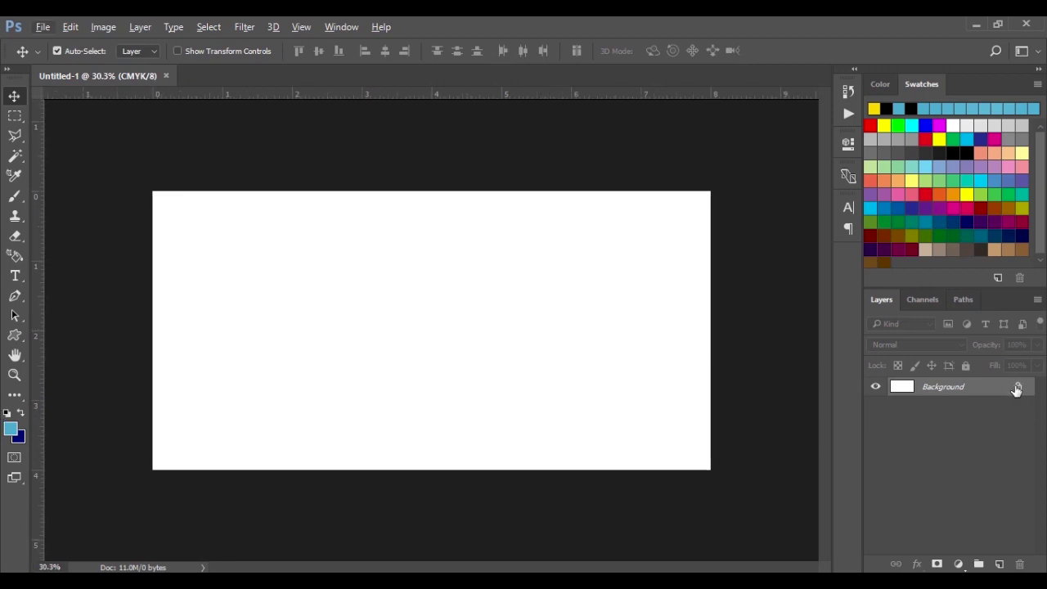
click(1018, 390)
click(875, 387)
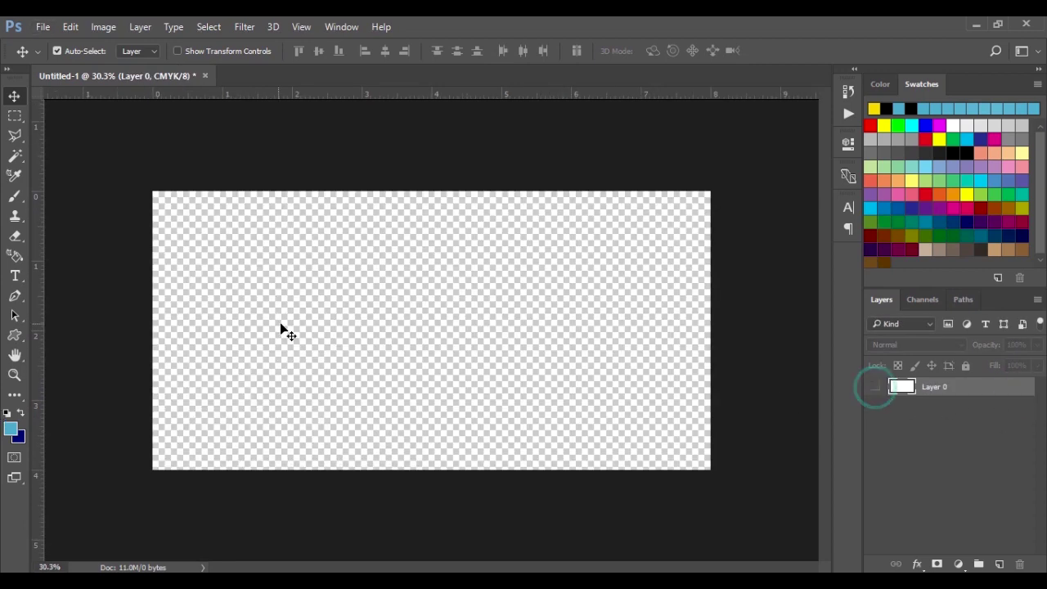
- Draw a blue rectangle covering the whole canvas with the Rectangle Tool
click(14, 336)
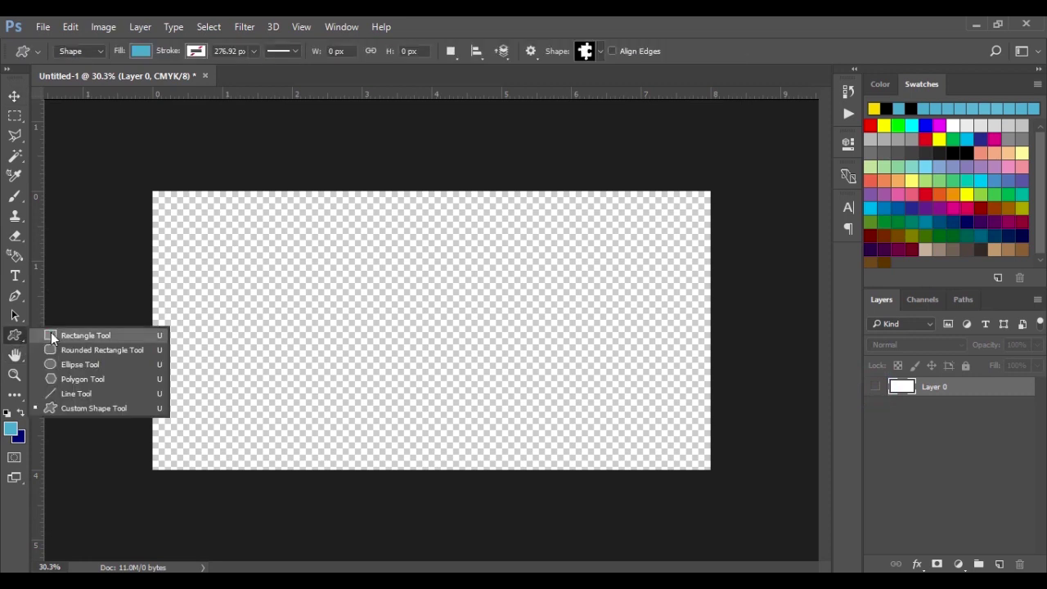
click(51, 335)
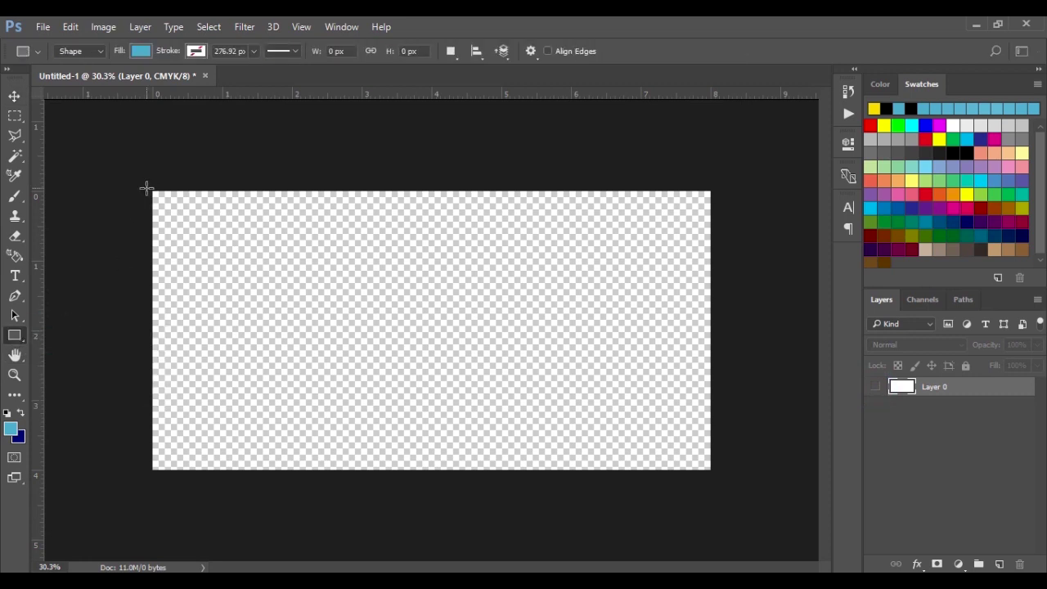
drag(146, 188, 713, 473)
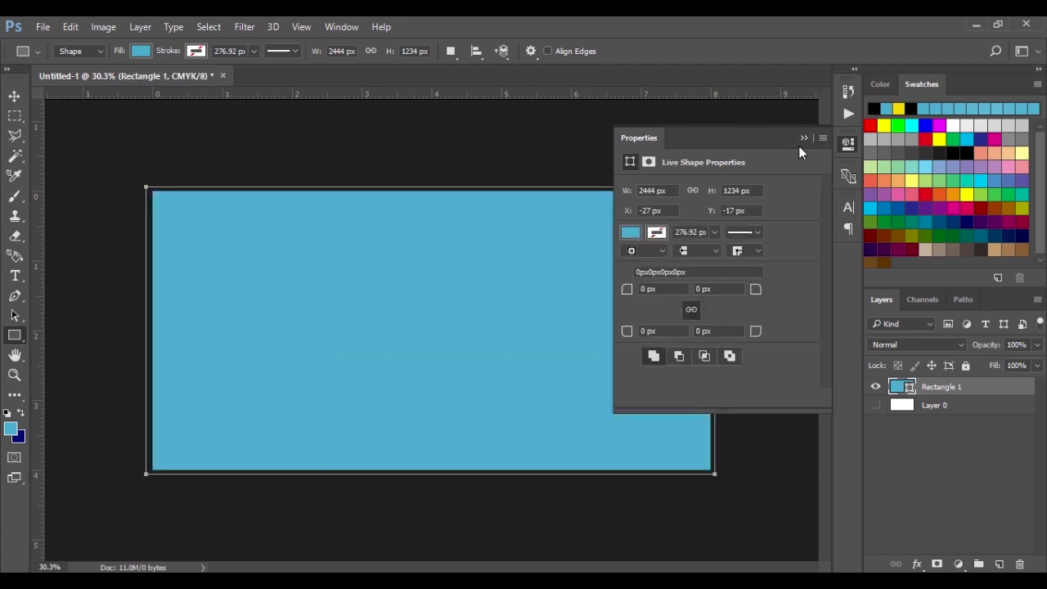
- Switch the rectangle fill to a gradient and make its first stop bright red
click(804, 138)
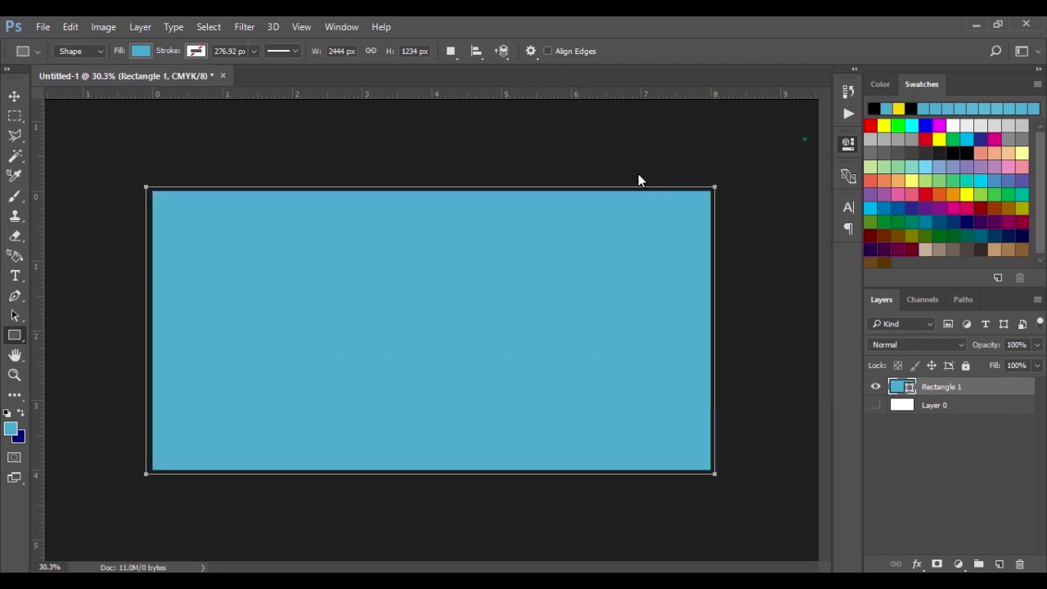
click(137, 51)
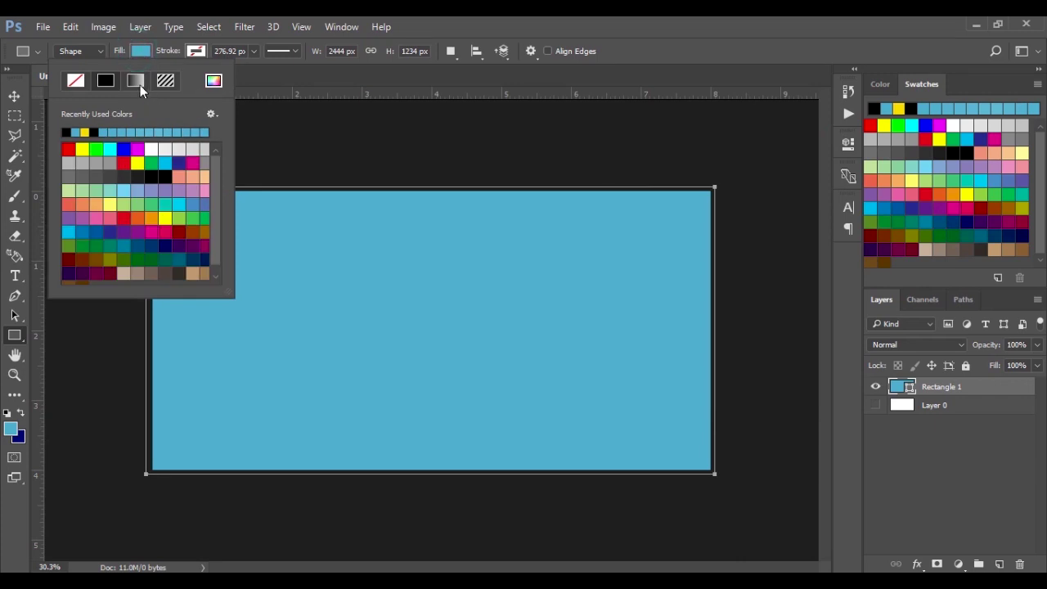
click(137, 81)
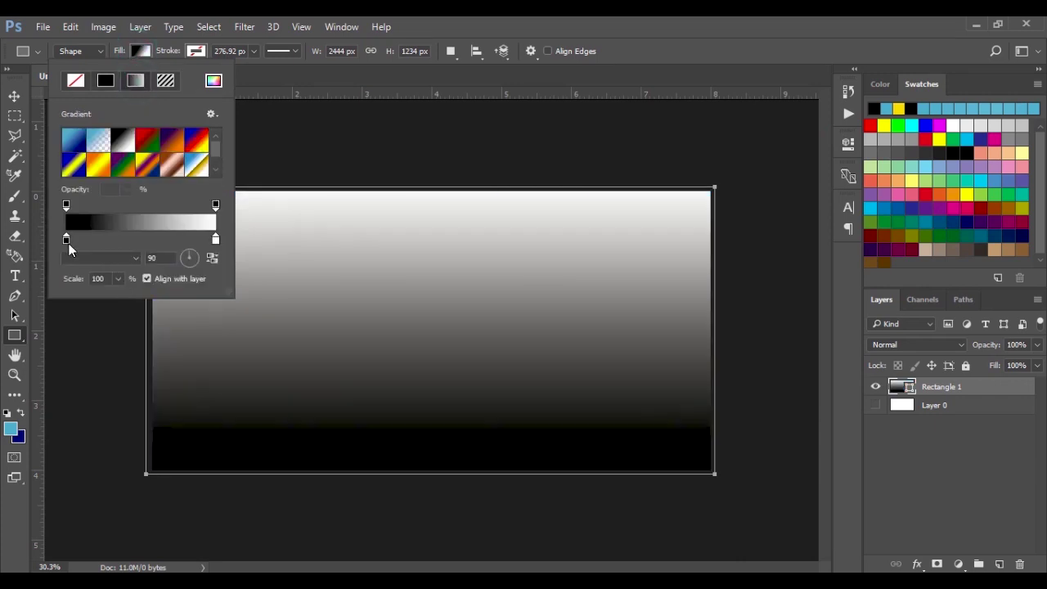
double_click(66, 239)
drag(853, 360, 853, 382)
click(828, 194)
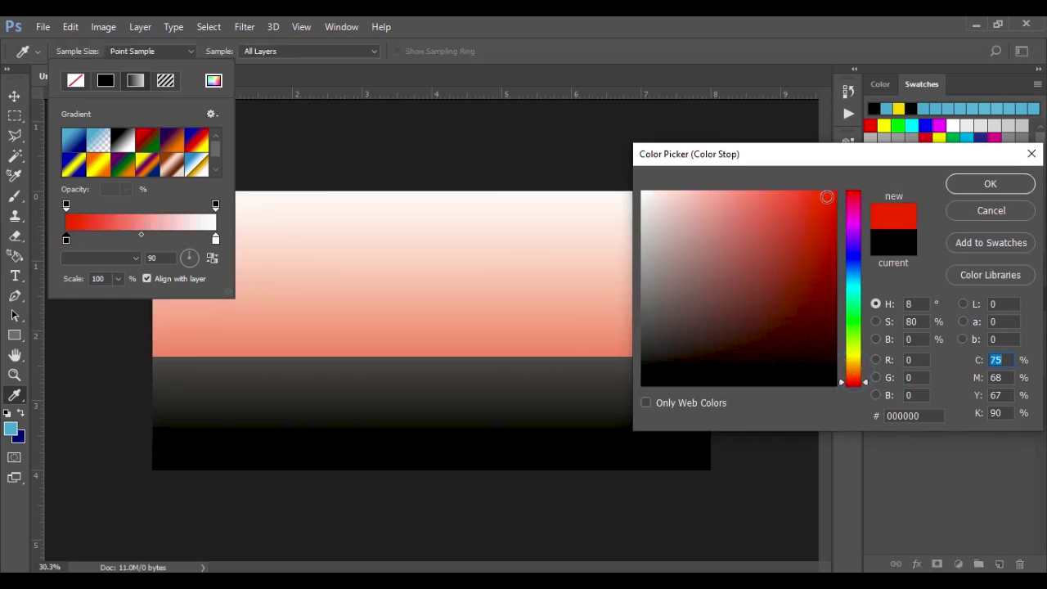
drag(842, 385, 841, 379)
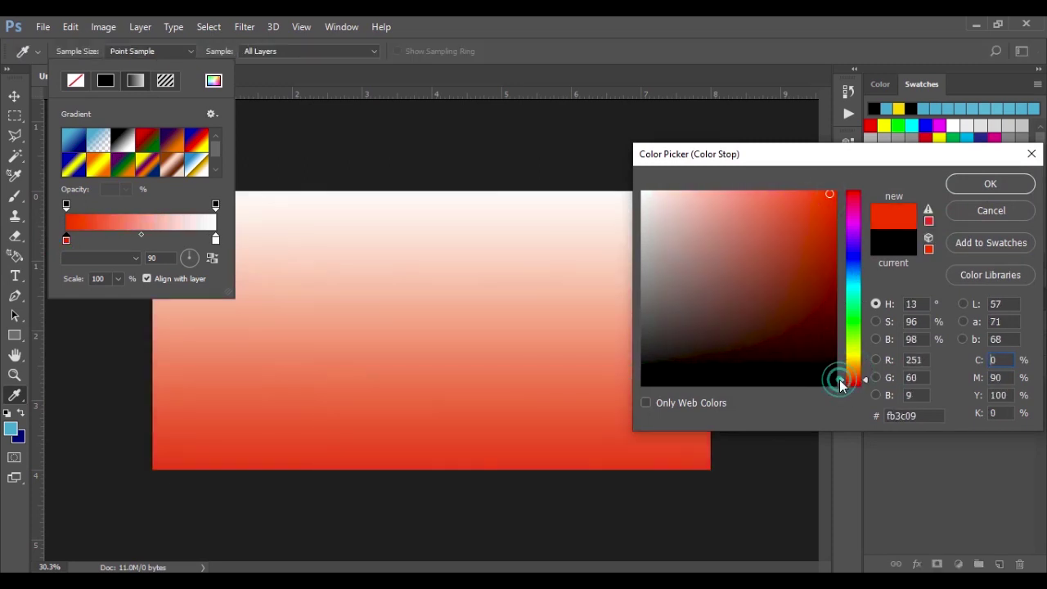
click(986, 186)
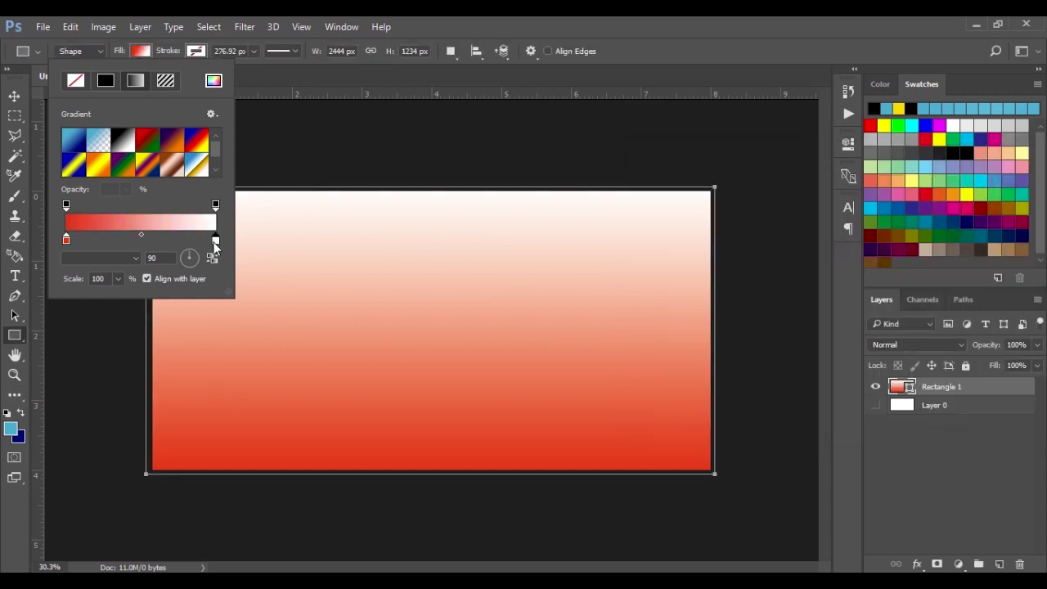
- Set the second gradient stop to bright orange
double_click(215, 240)
drag(848, 390, 851, 373)
click(818, 191)
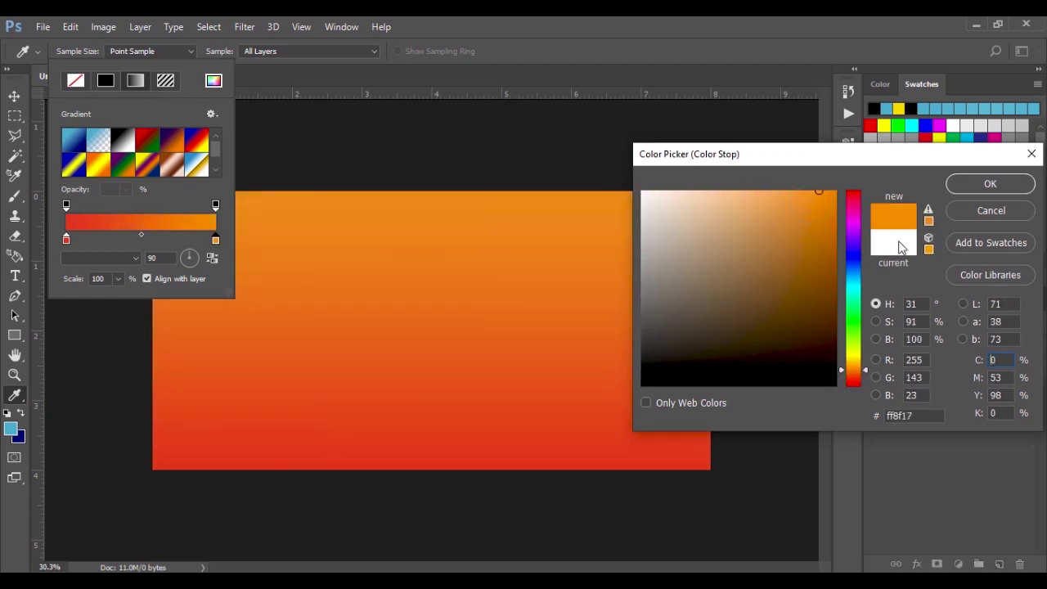
click(989, 184)
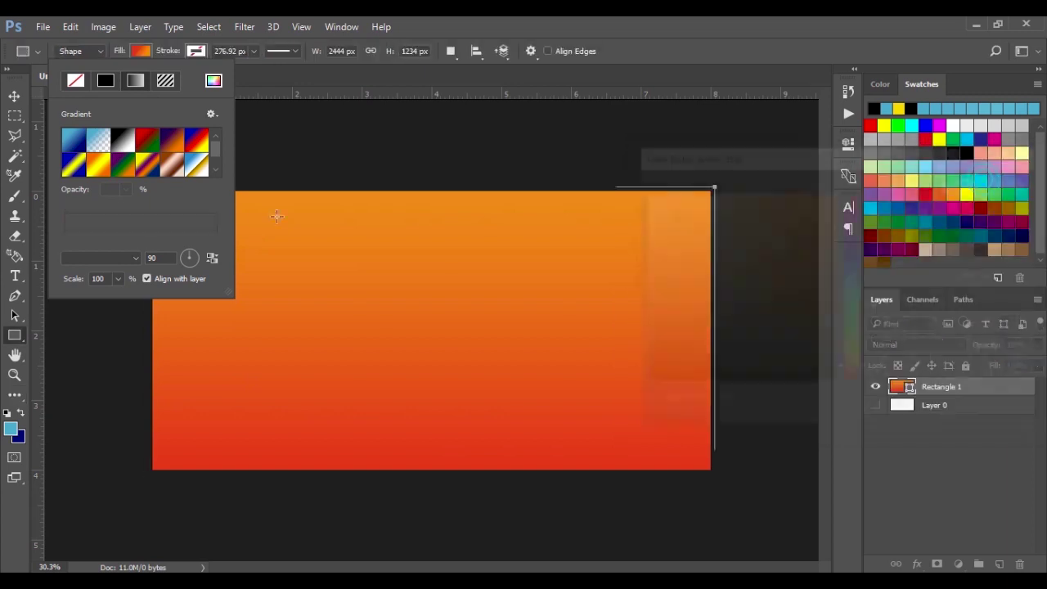
- Set the gradient angle to -90 and move the red stop inward
double_click(150, 257)
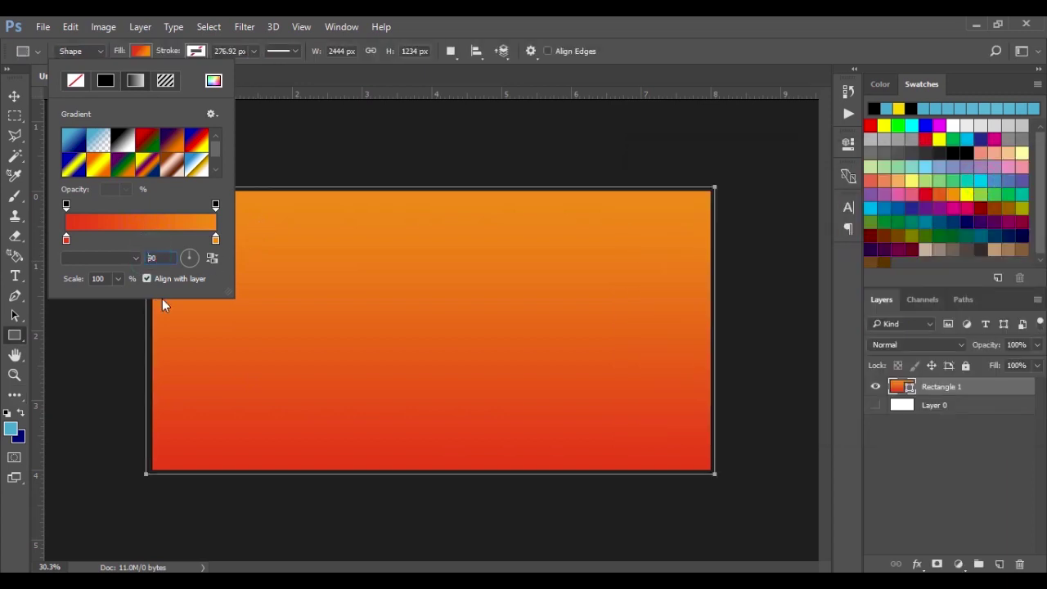
text(-90)
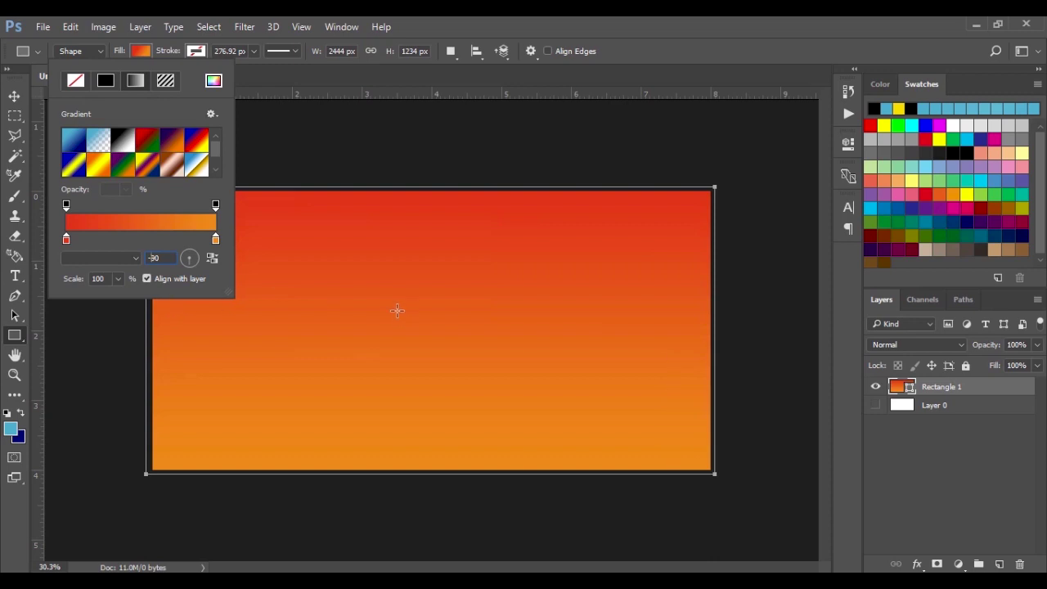
click(68, 238)
drag(82, 241, 106, 245)
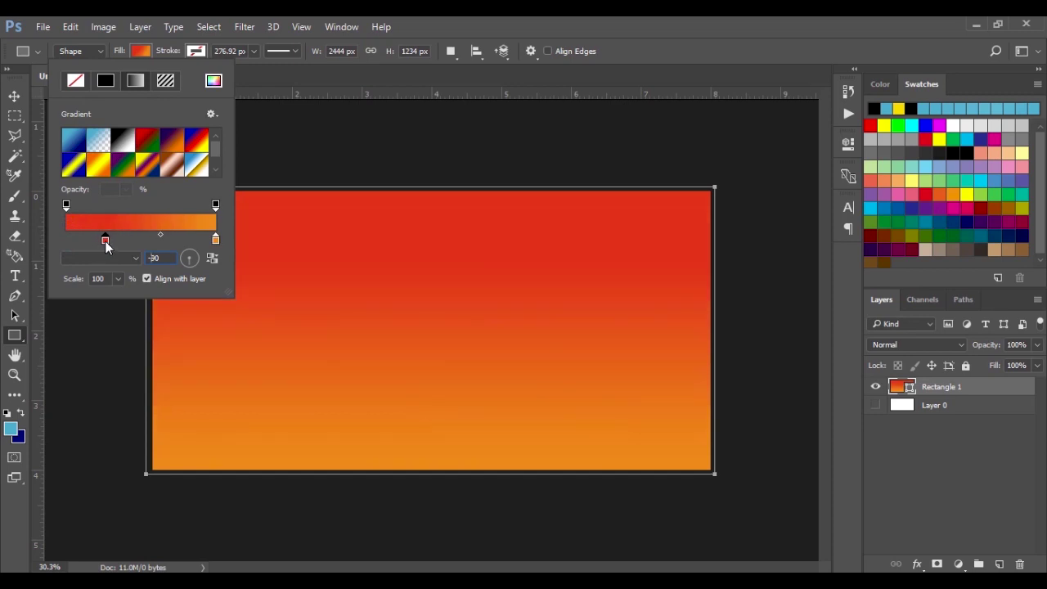
click(106, 243)
click(15, 96)
click(14, 96)
- Find table-made-with-planks in the AMIABLE STUFF folder and drag it onto the canvas
key(super+e)
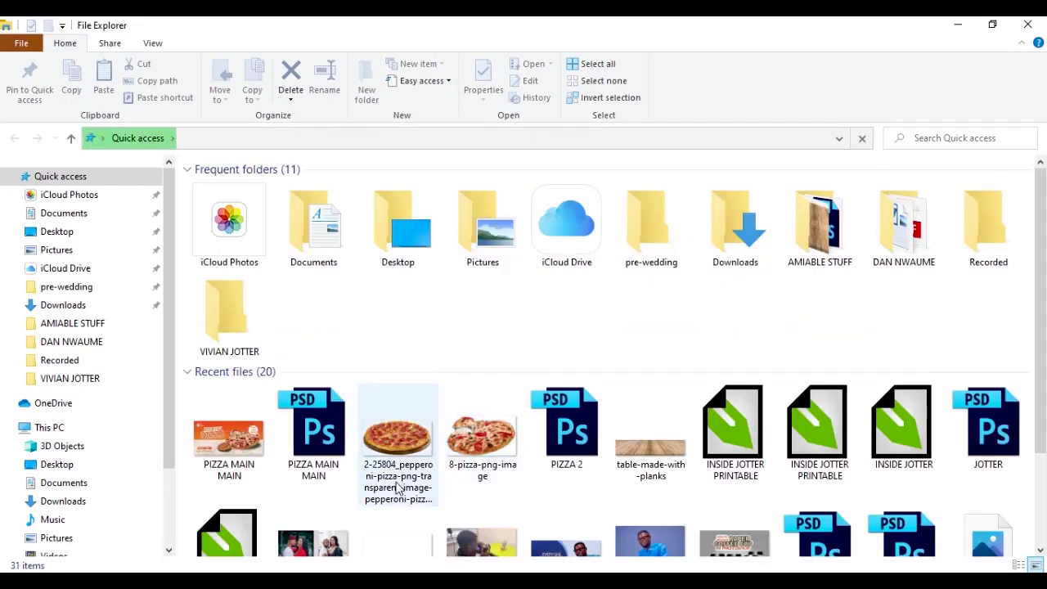
double_click(810, 254)
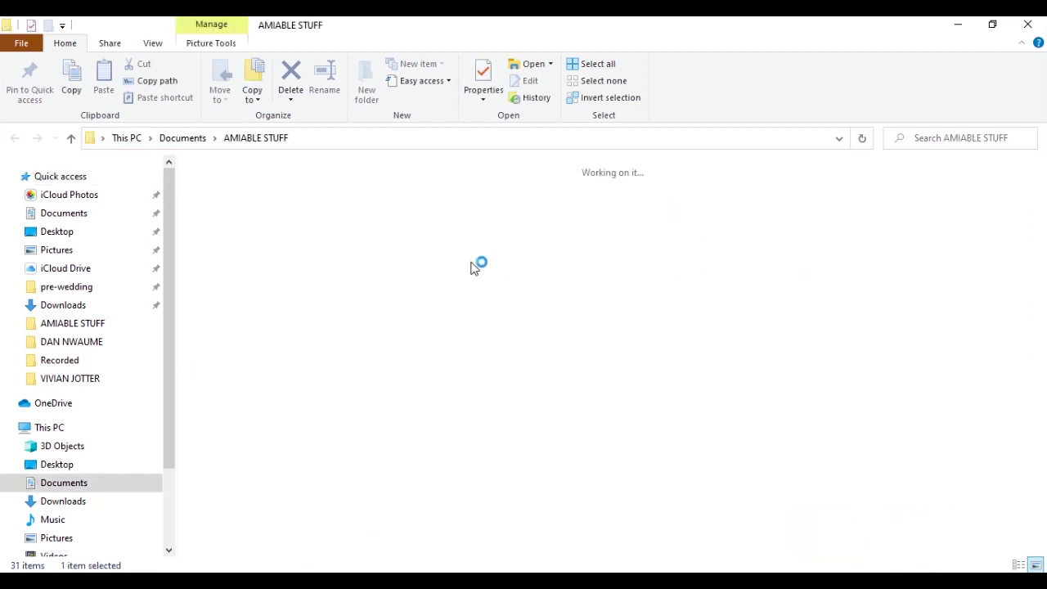
click(509, 206)
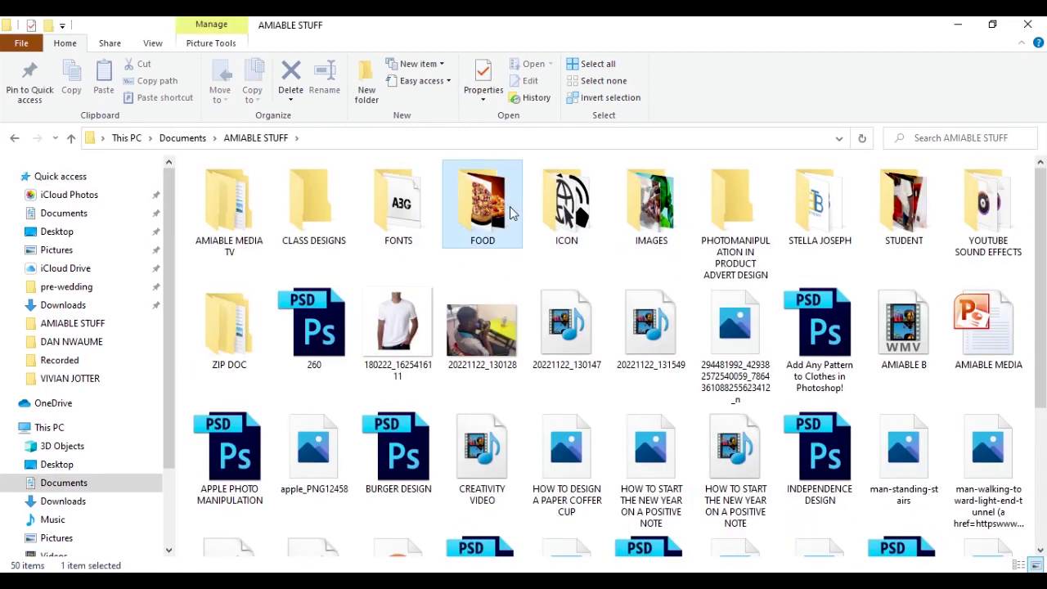
double_click(509, 206)
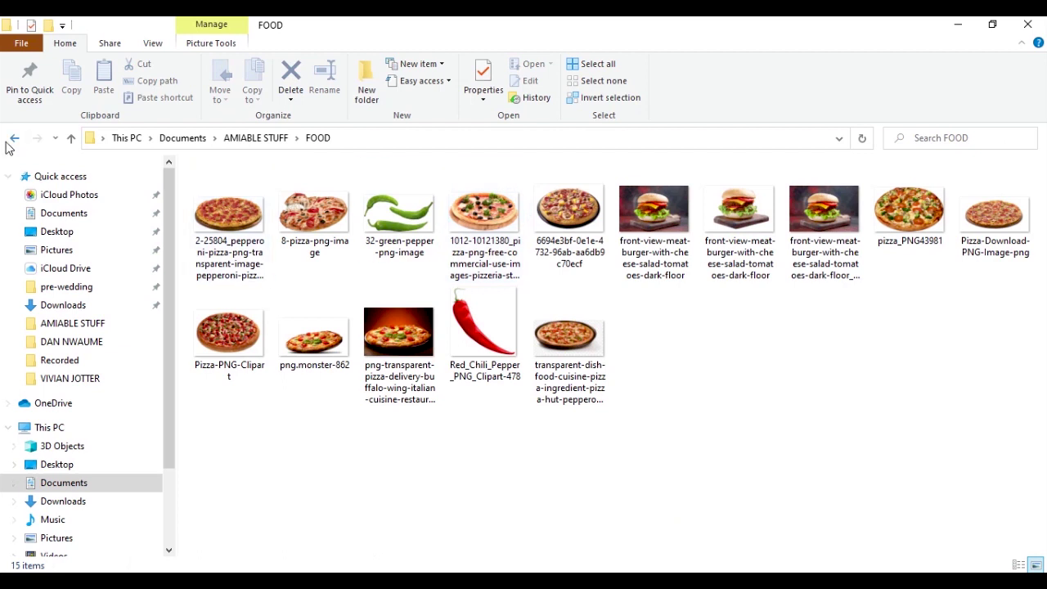
click(14, 140)
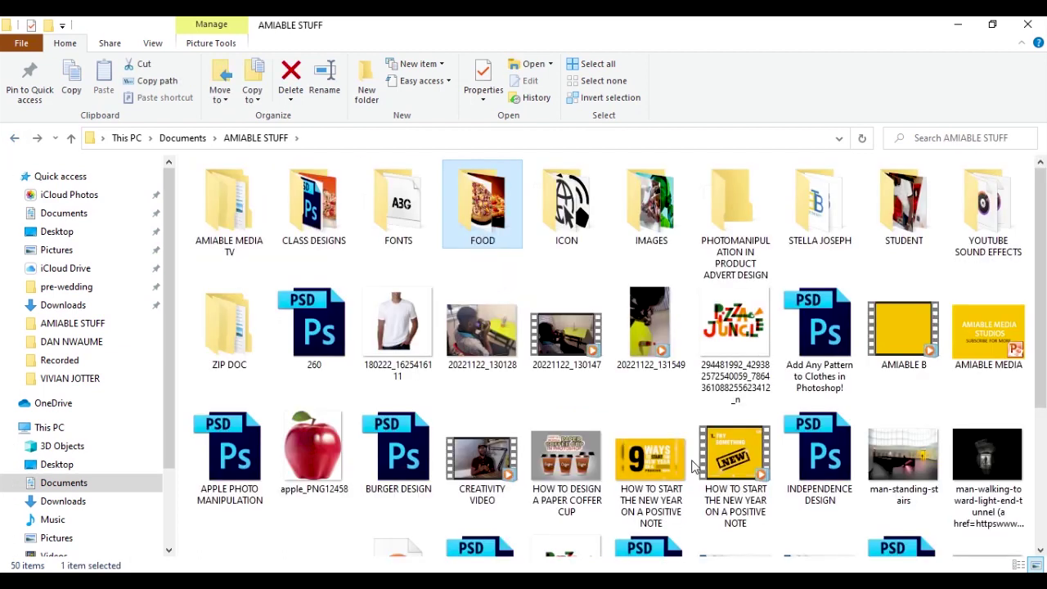
scroll(674, 476, down, 3)
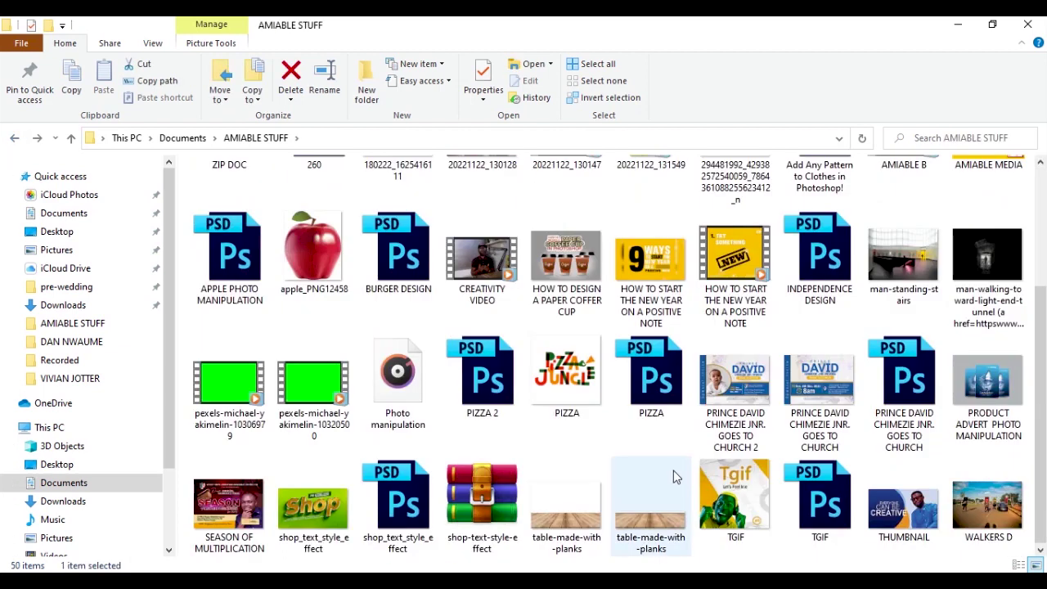
click(556, 511)
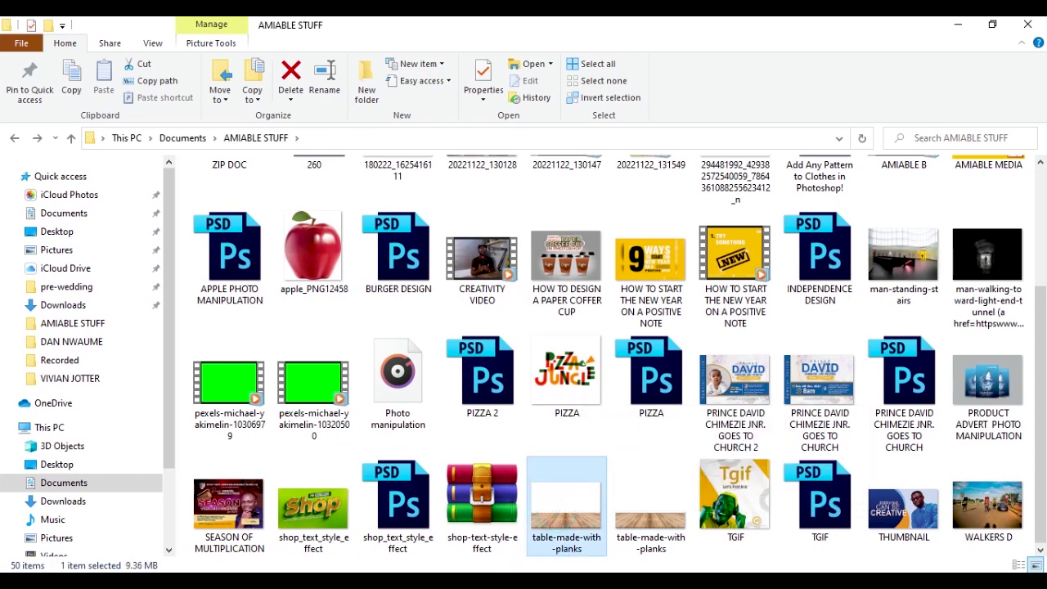
drag(556, 511, 474, 357)
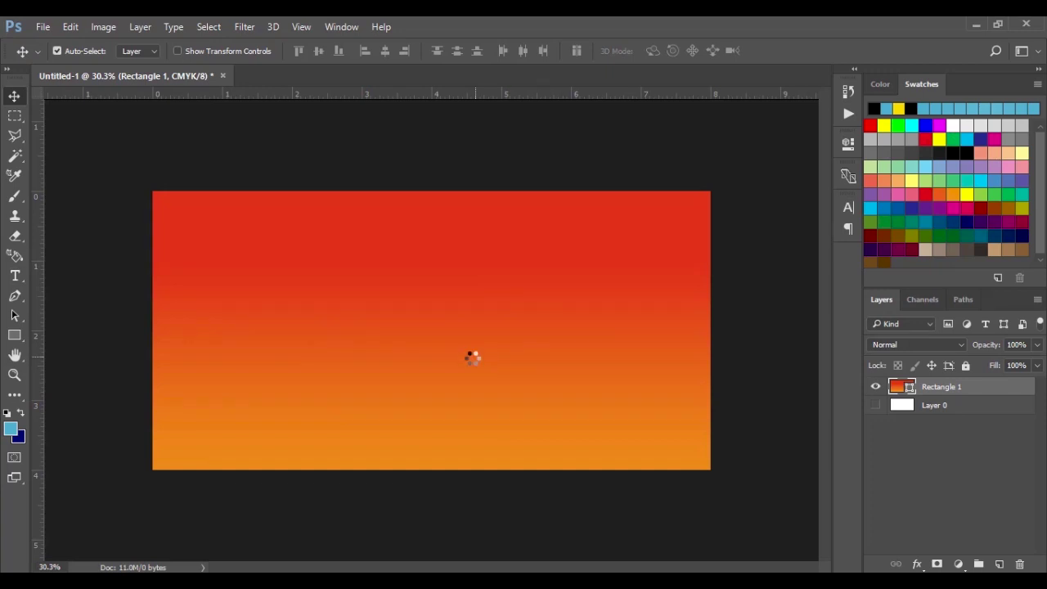
- Enlarge the planks image to span the canvas width, raise it into place, and commit
drag(567, 424, 731, 485)
drag(657, 444, 657, 398)
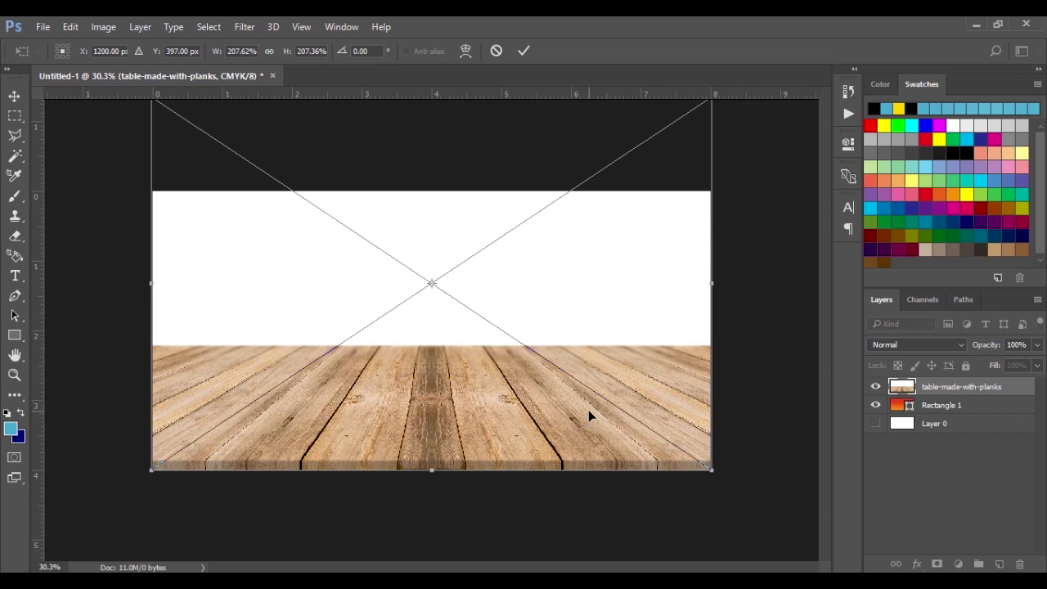
key(Return)
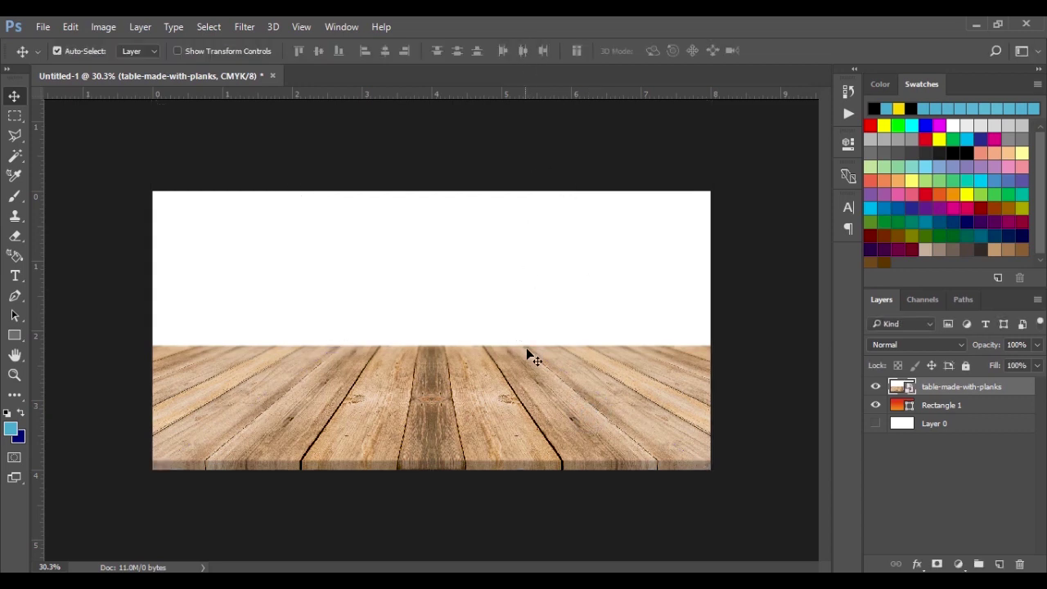
- Rasterize the planks layer and delete its white area using the Magic Wand
right_click(1011, 390)
click(747, 357)
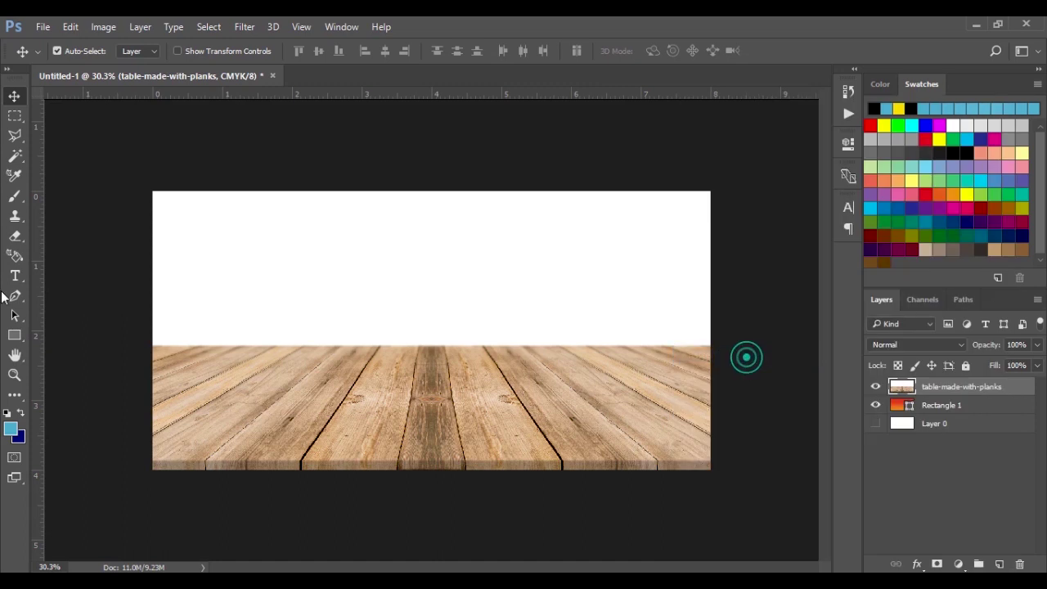
click(14, 155)
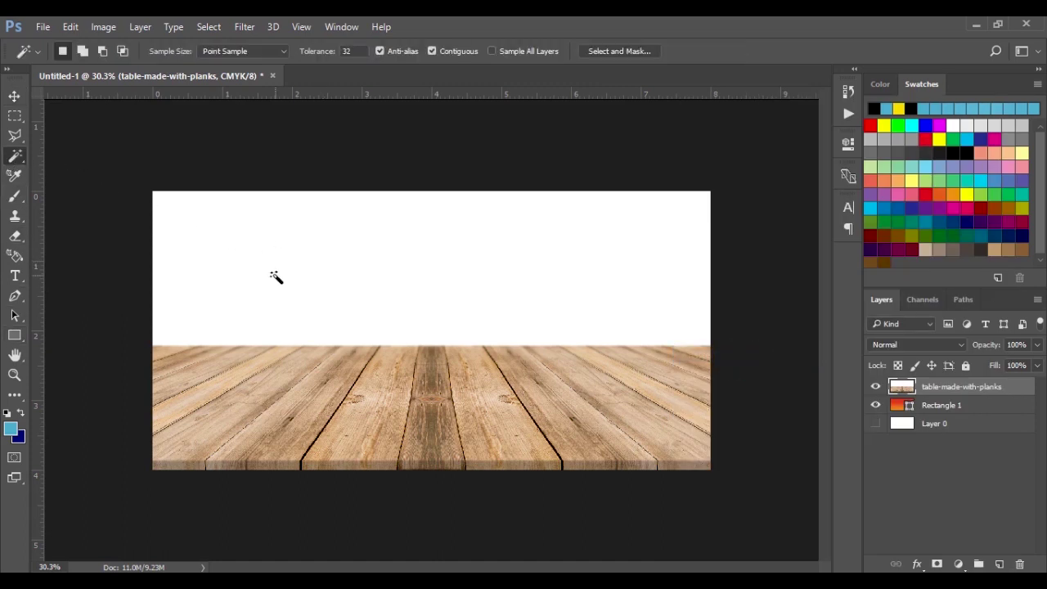
click(420, 251)
key(Delete)
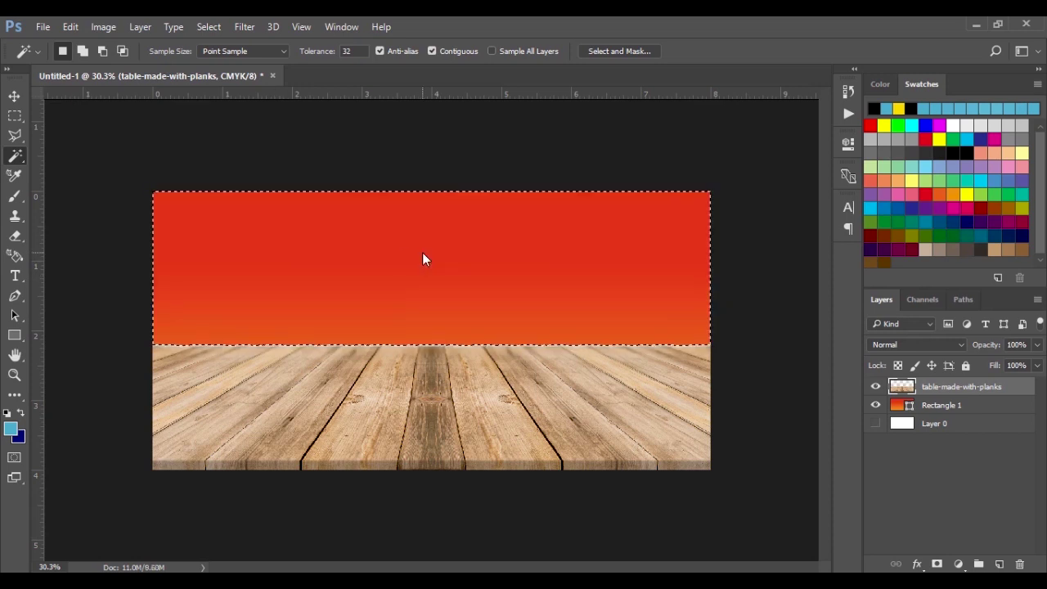
key(ctrl+d)
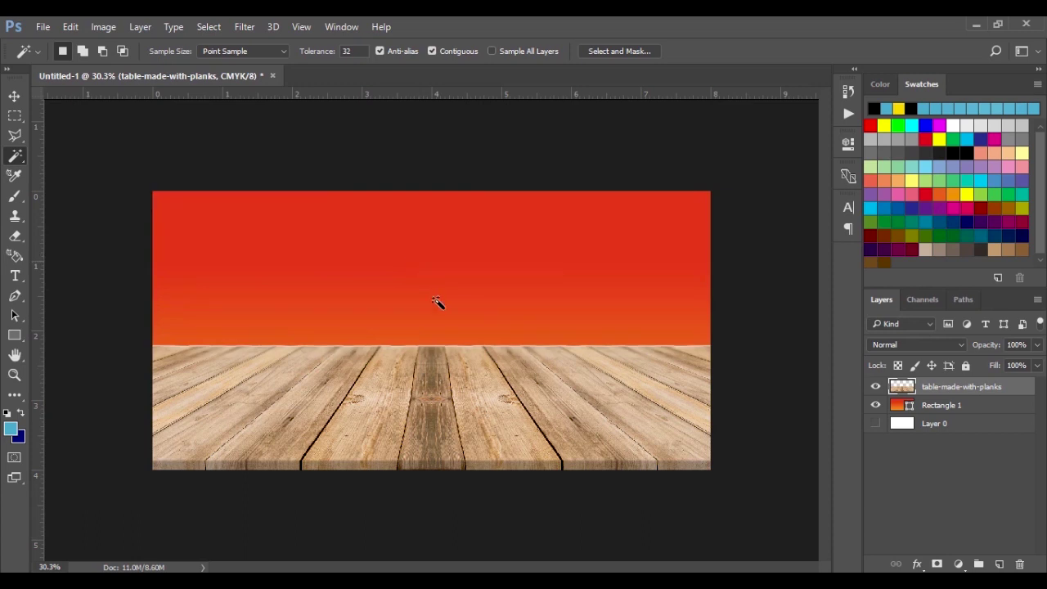
key(ctrl+minus)
key(ctrl+0)
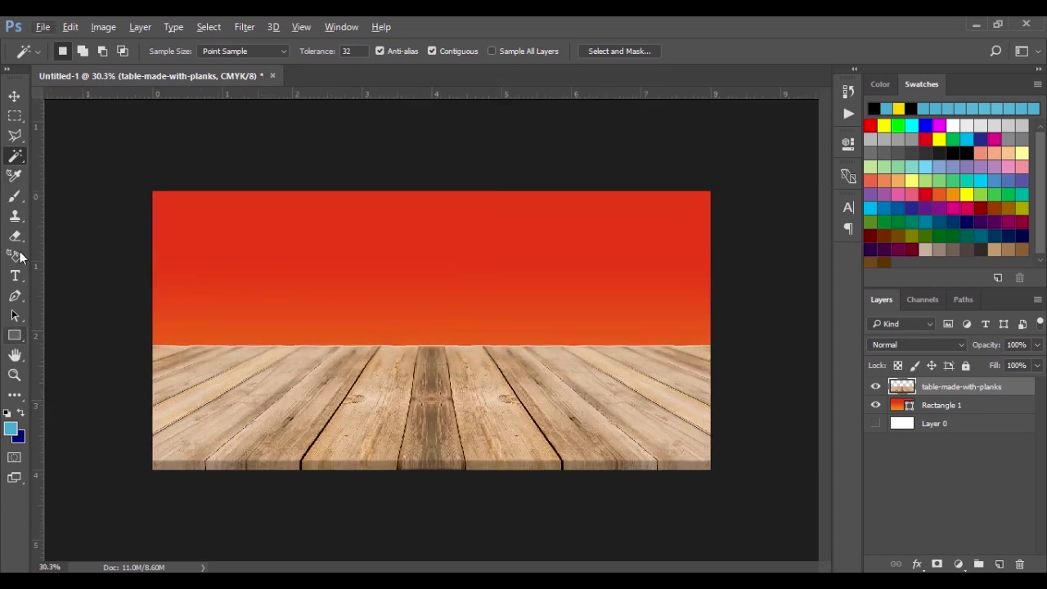
- Draw a rectangular selection over the wooden planks area
click(16, 117)
click(14, 116)
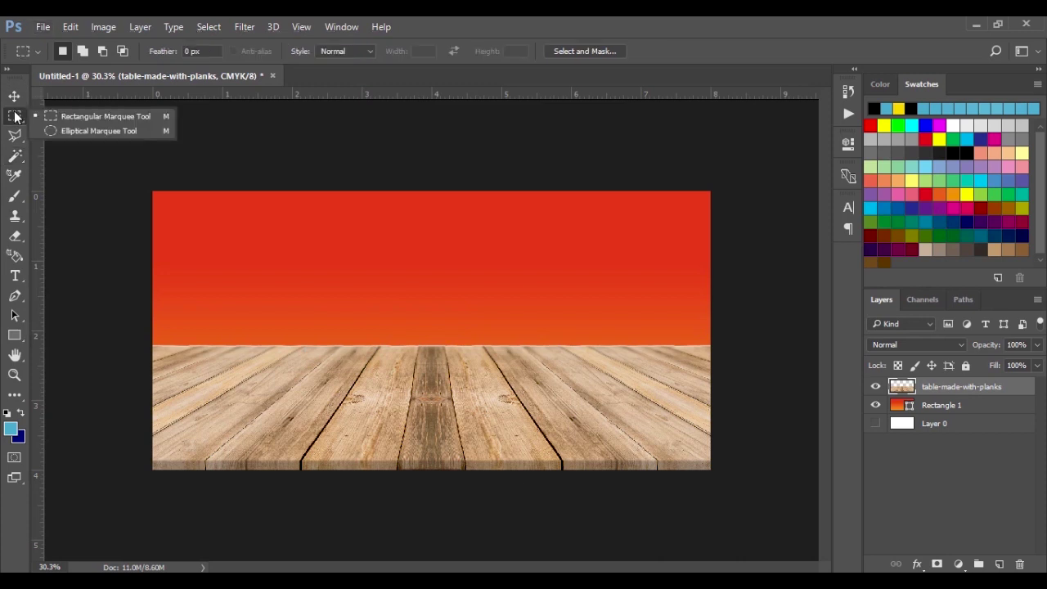
click(53, 118)
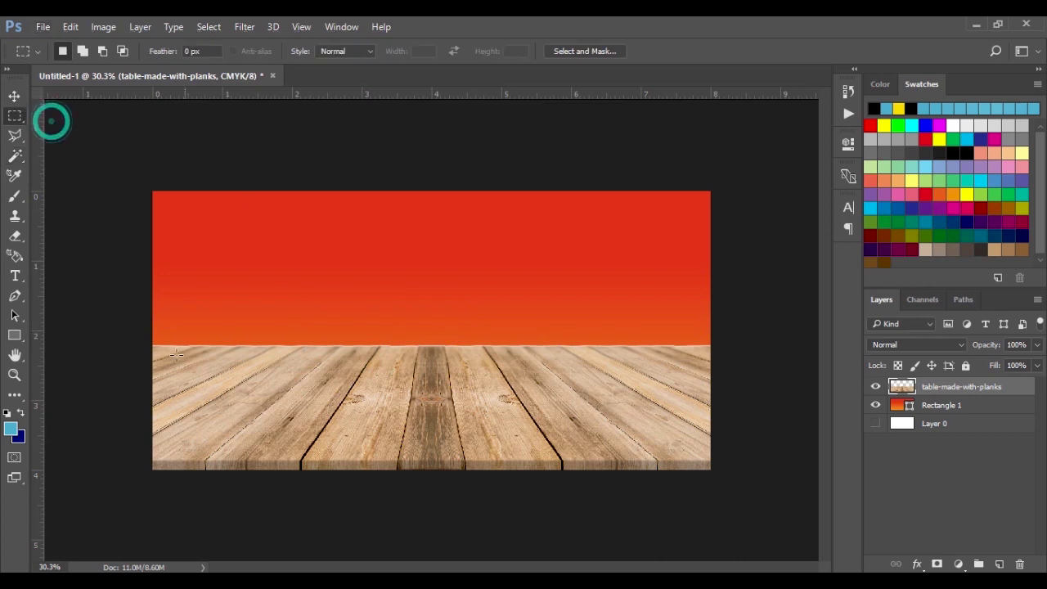
drag(155, 351, 732, 492)
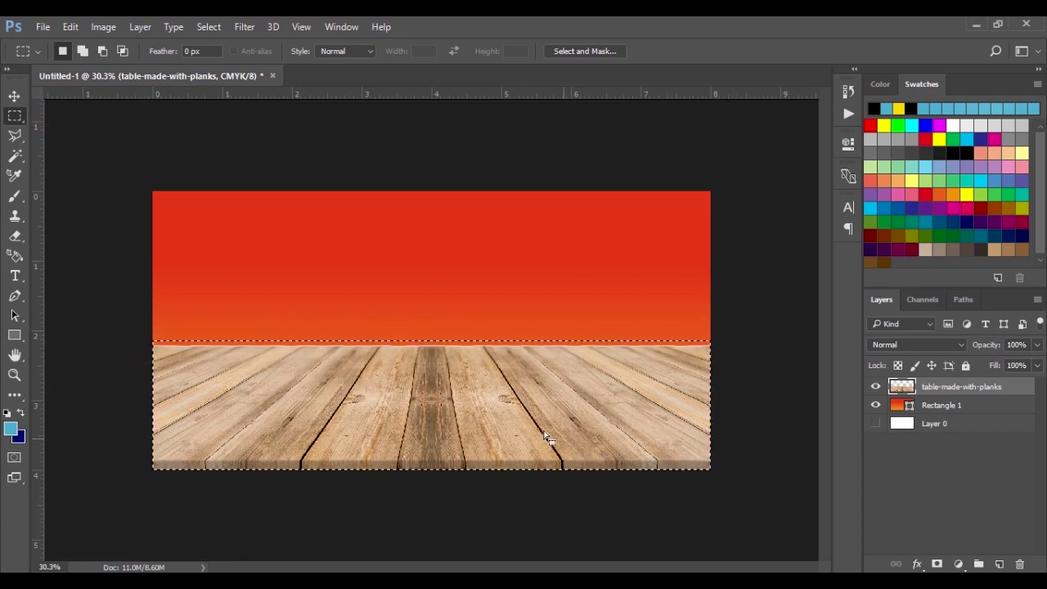
scroll(470, 408, up, 3)
drag(516, 365, 517, 375)
scroll(517, 375, down, 3)
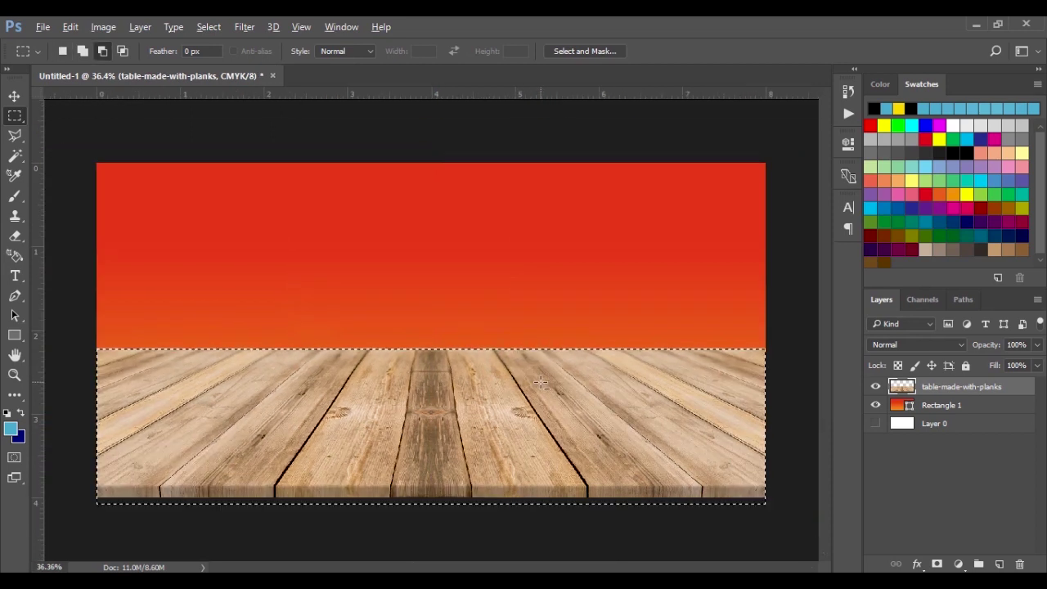
- Add a white Solid Color fill layer at 66% opacity over the planks
click(958, 564)
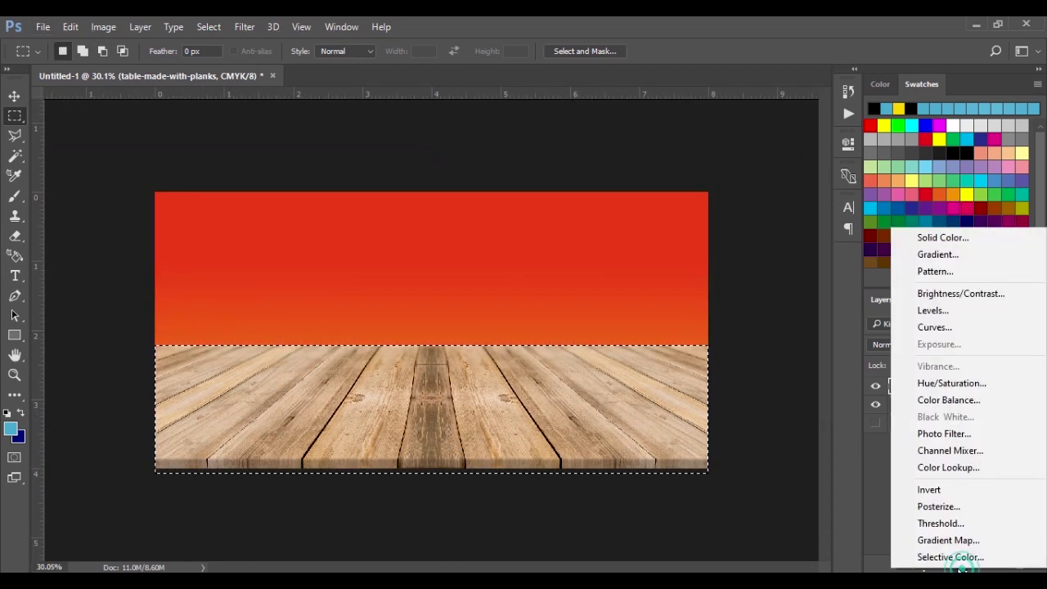
click(930, 239)
drag(702, 256, 642, 192)
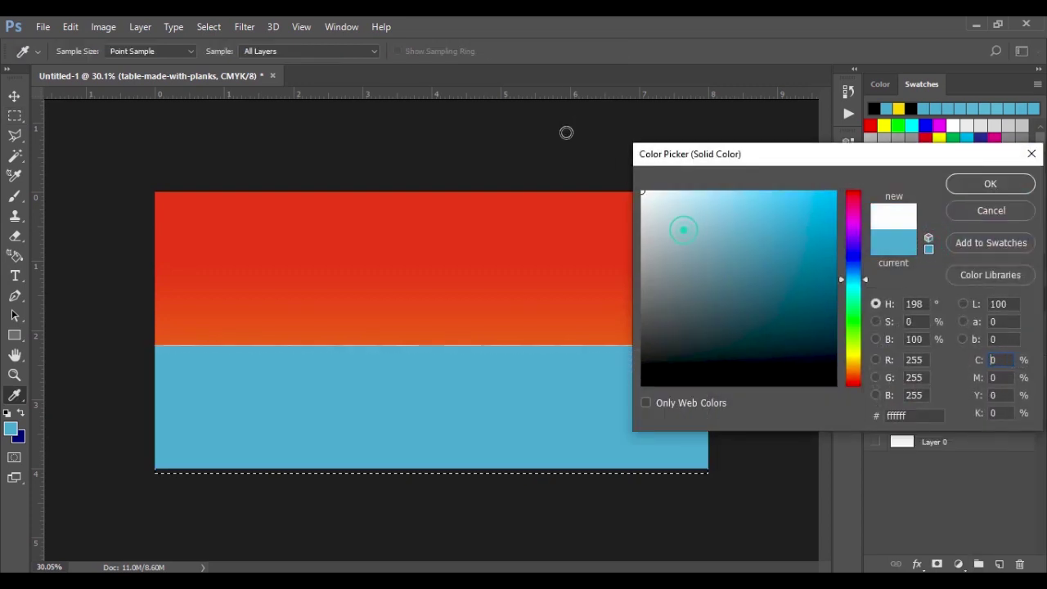
click(986, 184)
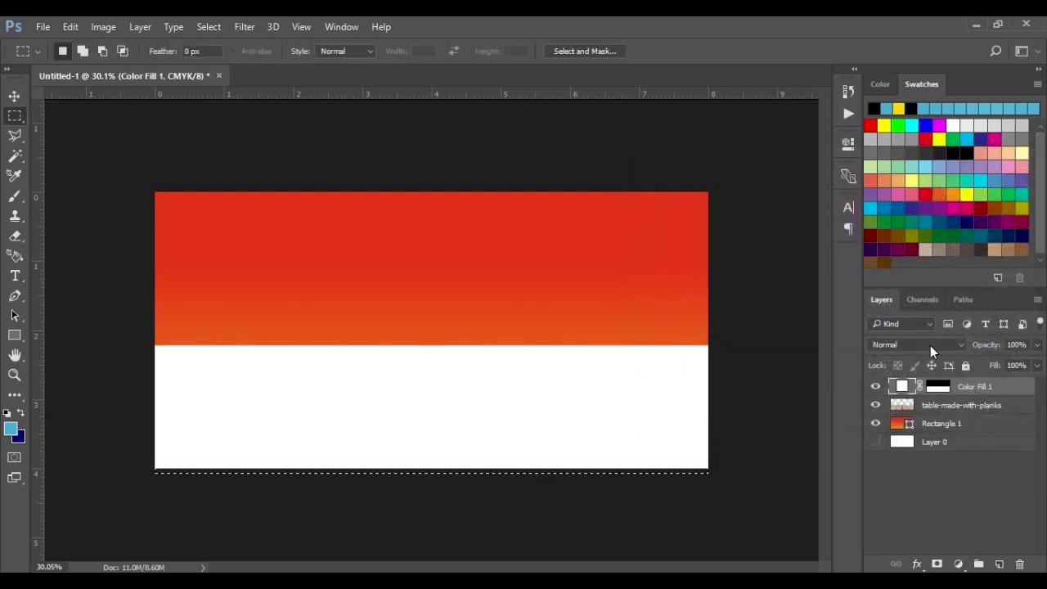
drag(994, 349, 965, 344)
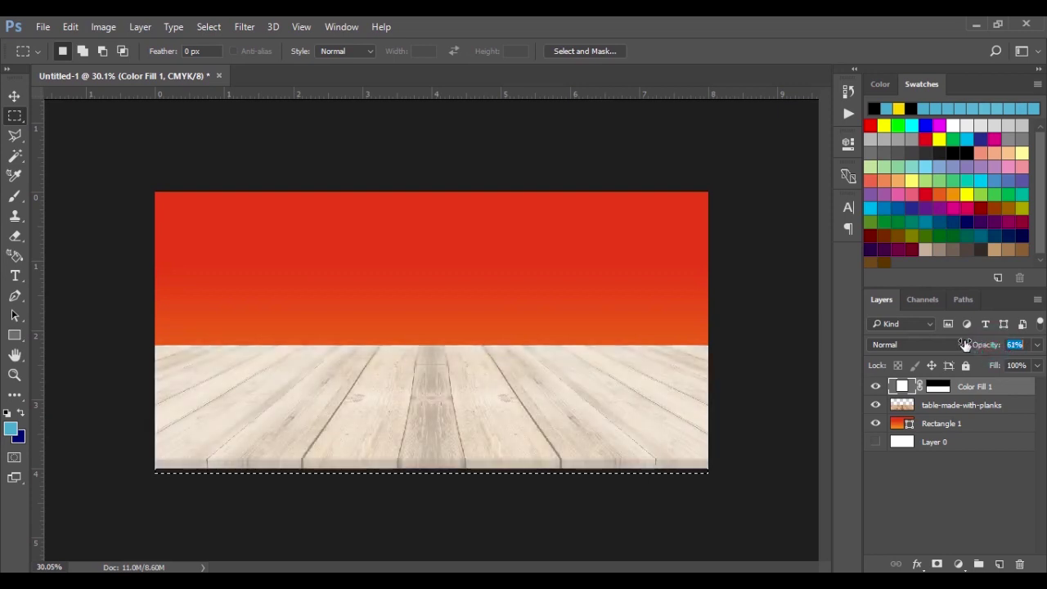
key(Return)
click(14, 94)
key(ctrl+d)
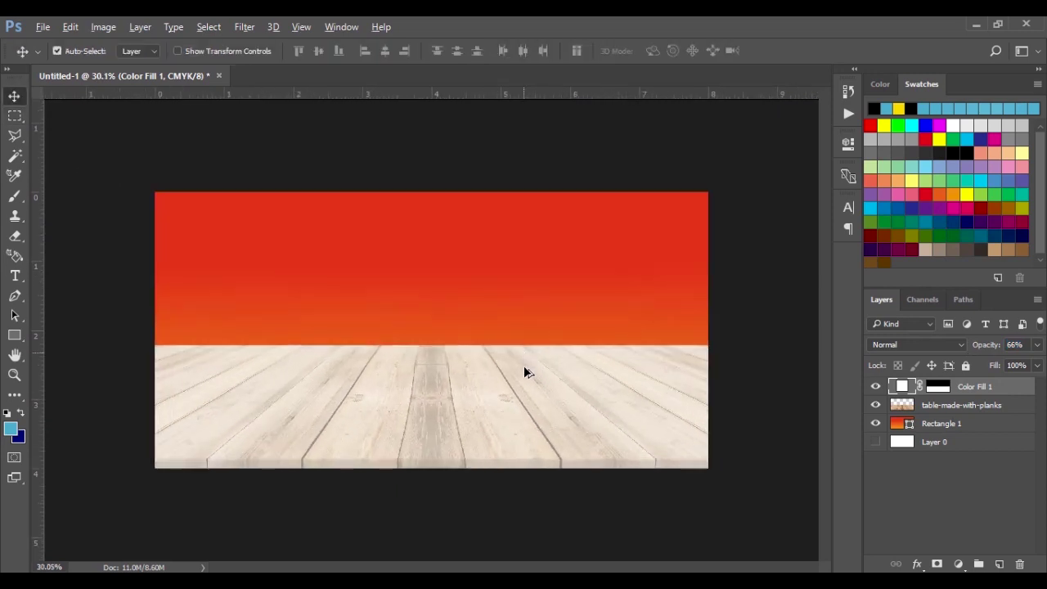
- Drag 8-pizza-png-image from the FOOD folder onto the banner
scroll(536, 379, down, 1)
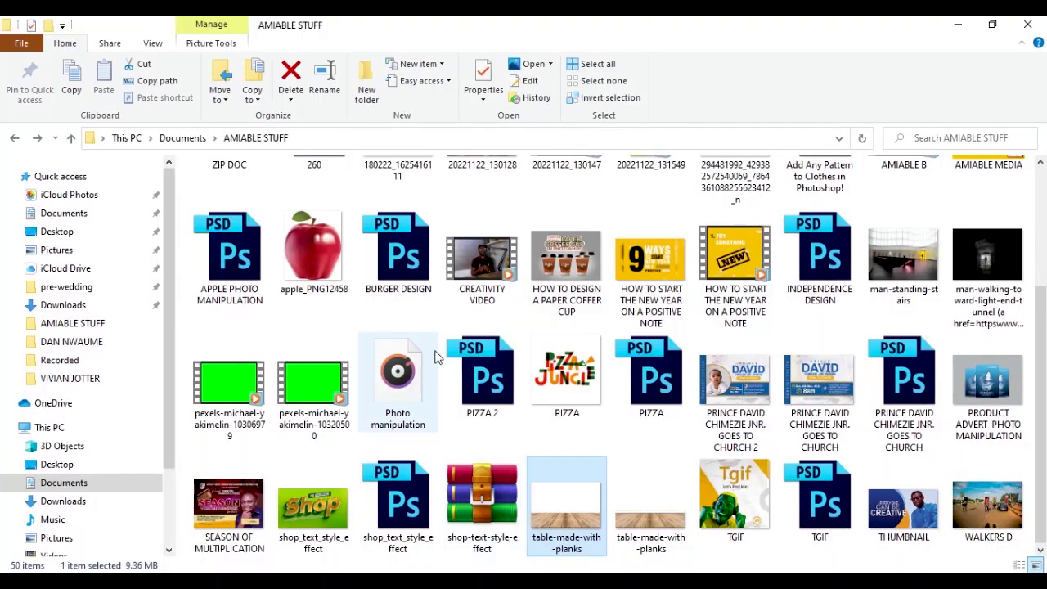
scroll(679, 311, up, 2)
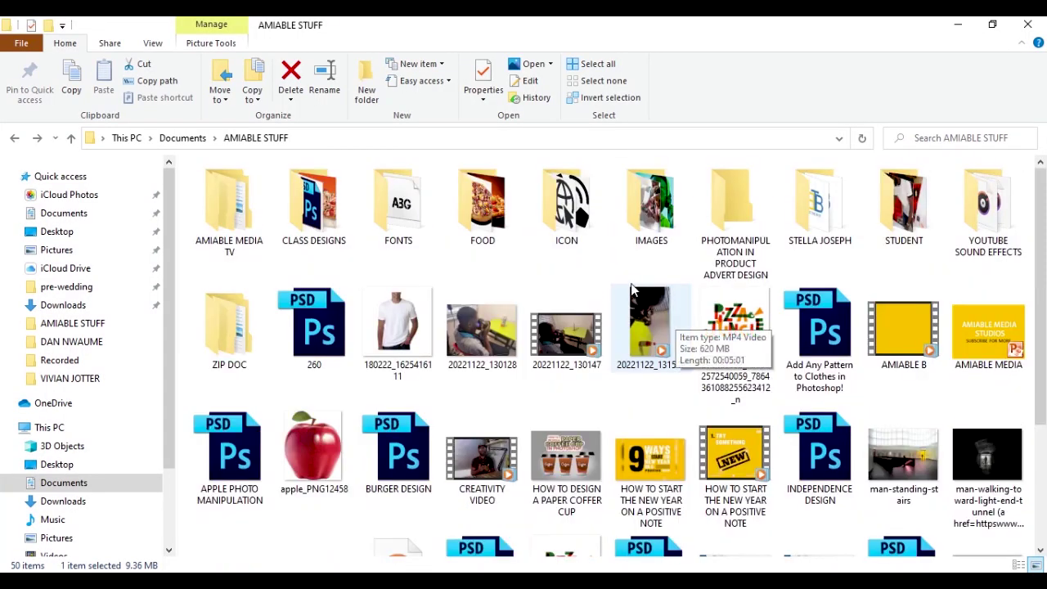
double_click(483, 204)
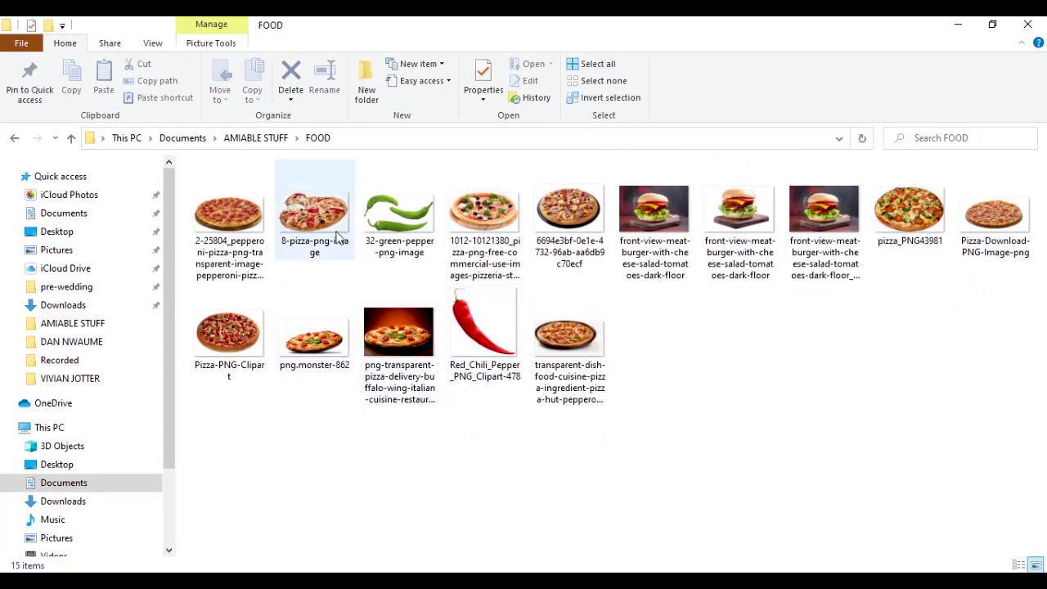
click(336, 236)
drag(487, 544, 513, 386)
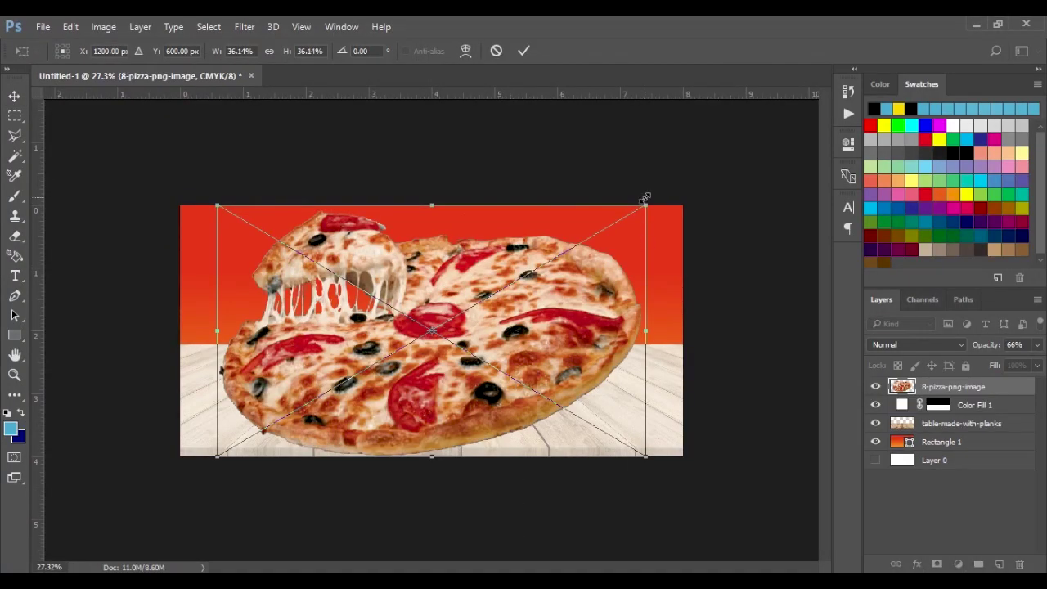
- Scale the pizza to about 22% and rest it on the planks right of centre
drag(646, 200, 467, 318)
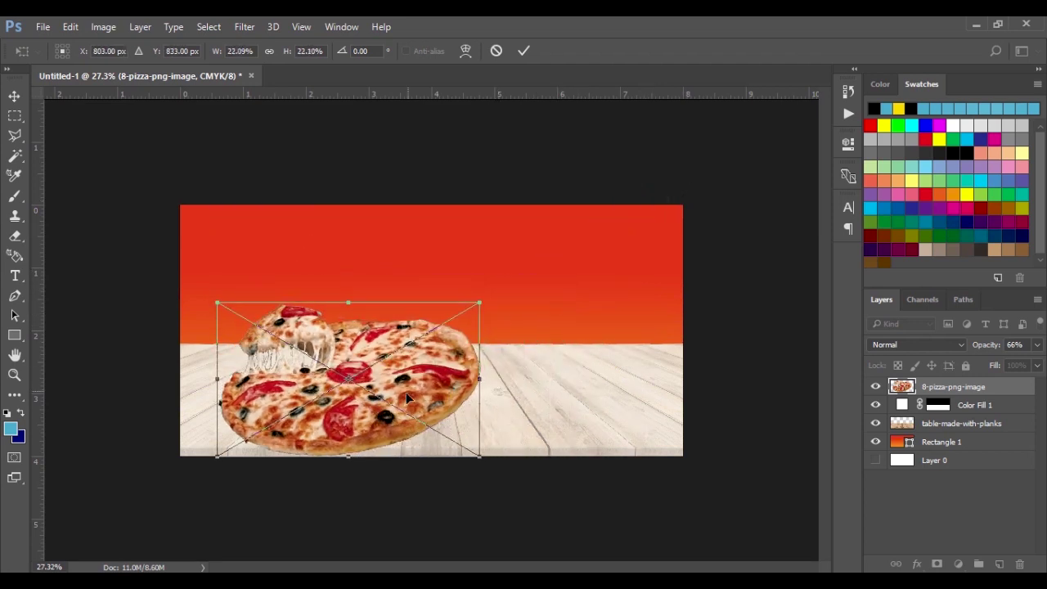
drag(406, 392, 576, 361)
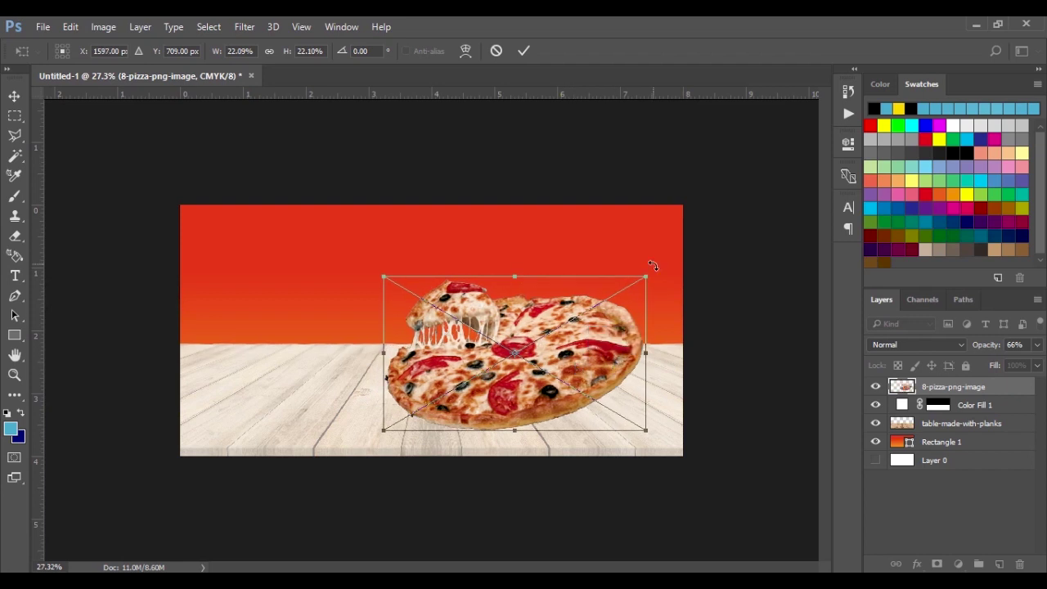
drag(645, 276, 634, 278)
drag(573, 361, 580, 355)
drag(637, 272, 647, 267)
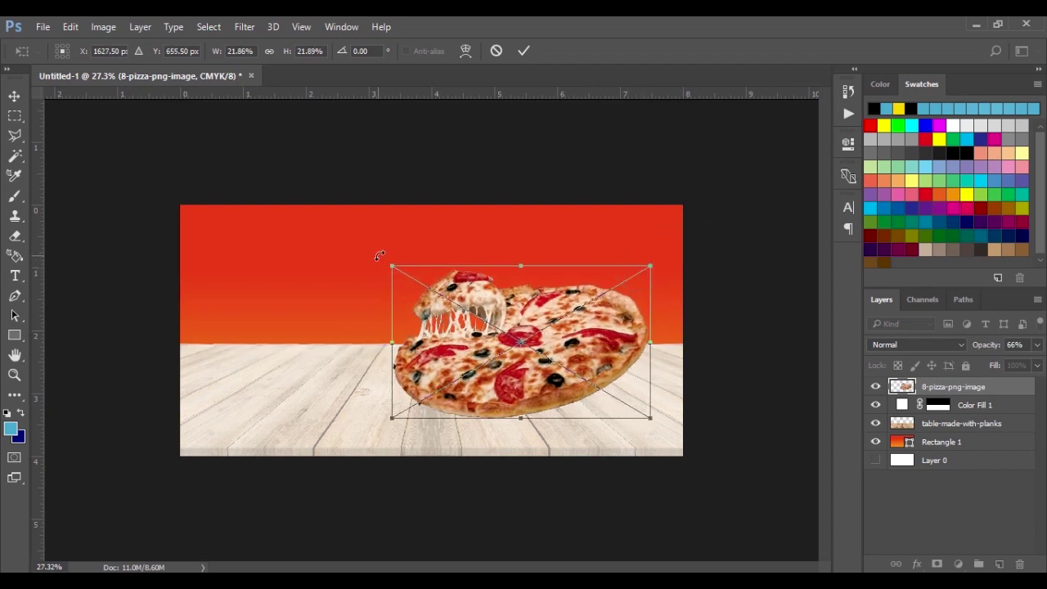
drag(390, 267, 389, 265)
drag(553, 351, 565, 361)
key(Return)
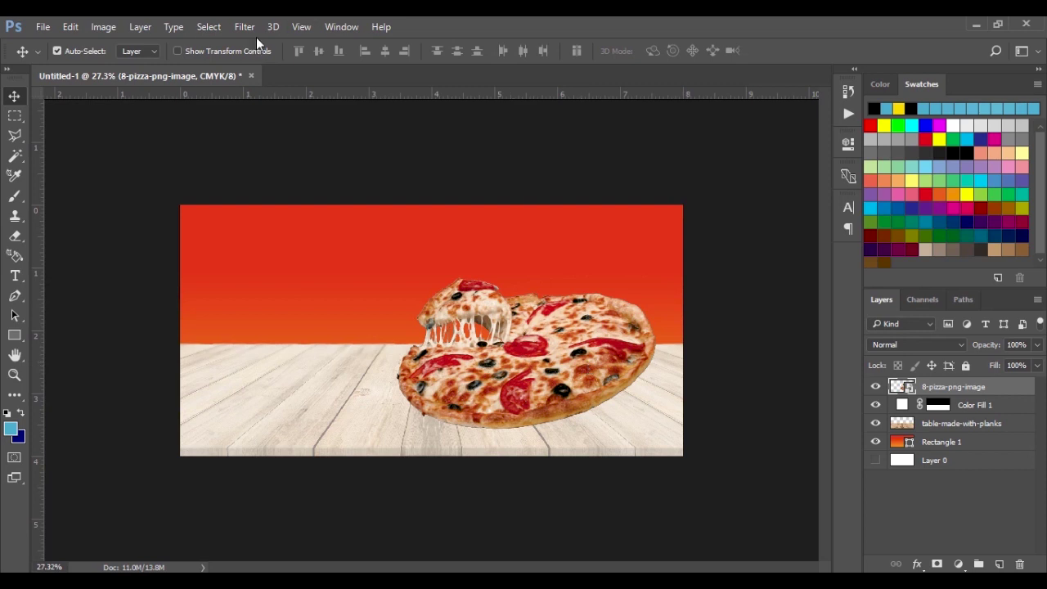
- Add a New Guide Layout with 0.3 in margins
click(302, 27)
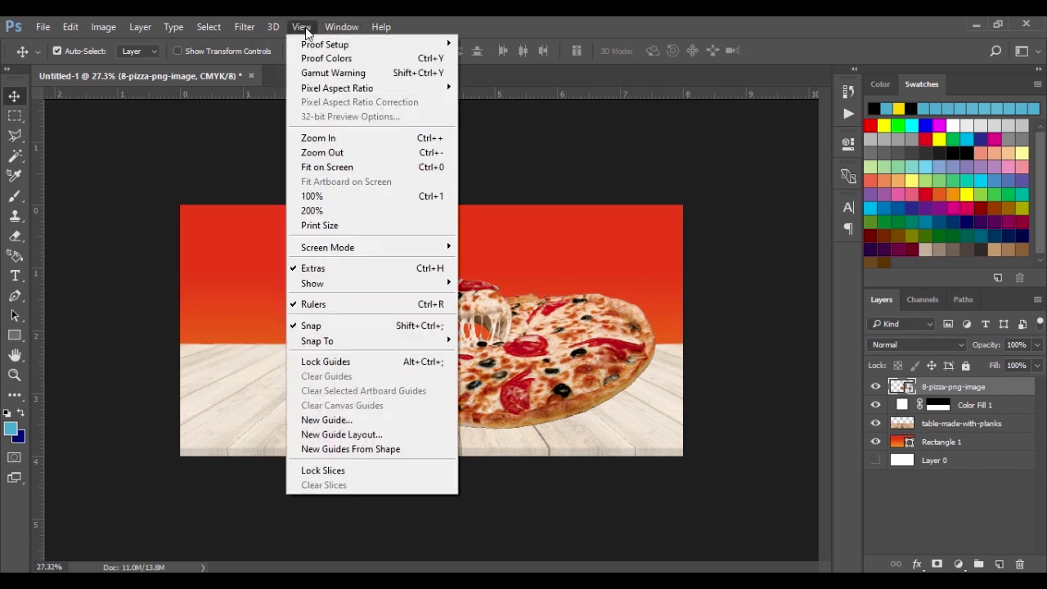
click(356, 437)
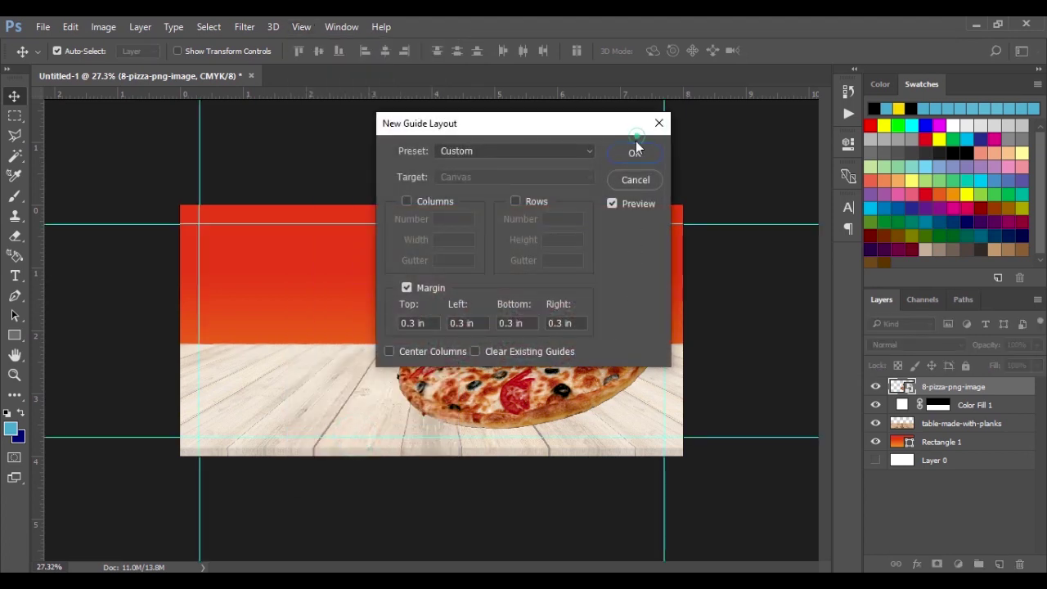
click(635, 153)
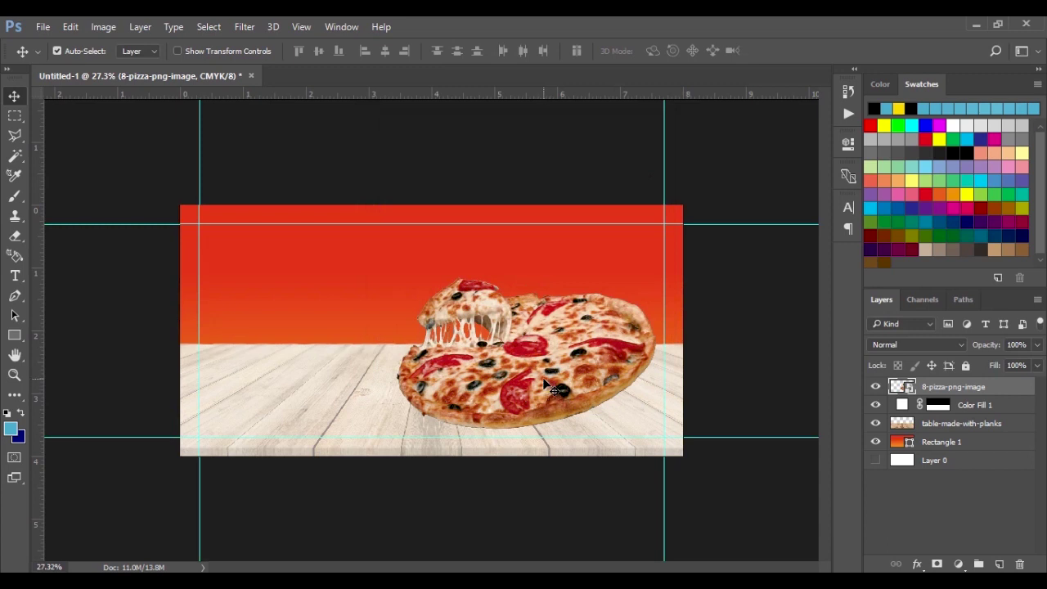
- Nudge the pizza slightly right on the planks
drag(545, 382, 549, 383)
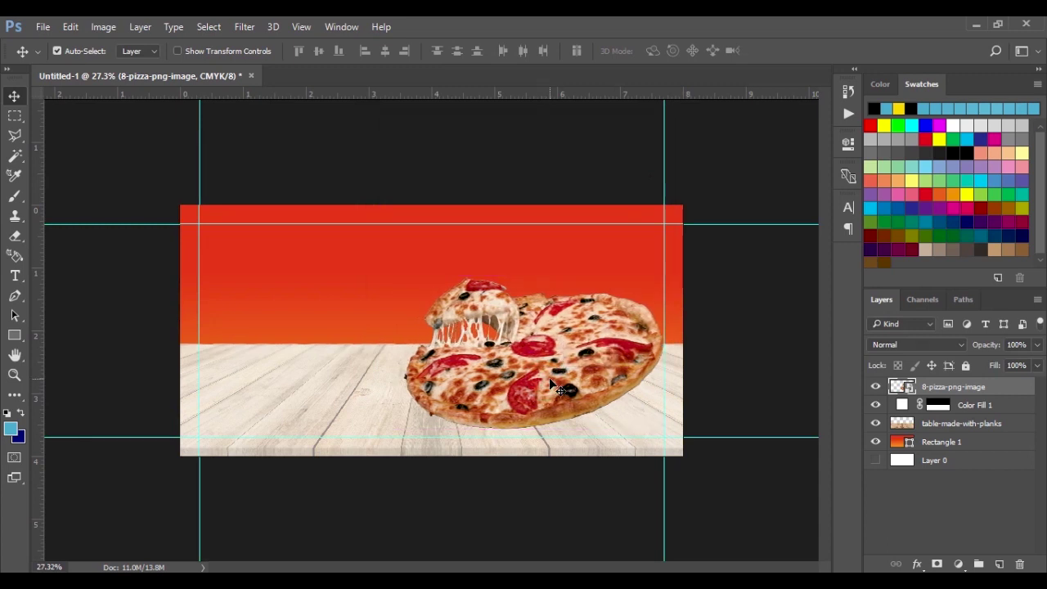
key(shift+Left)
key(shift+Left)
key(shift+Left)
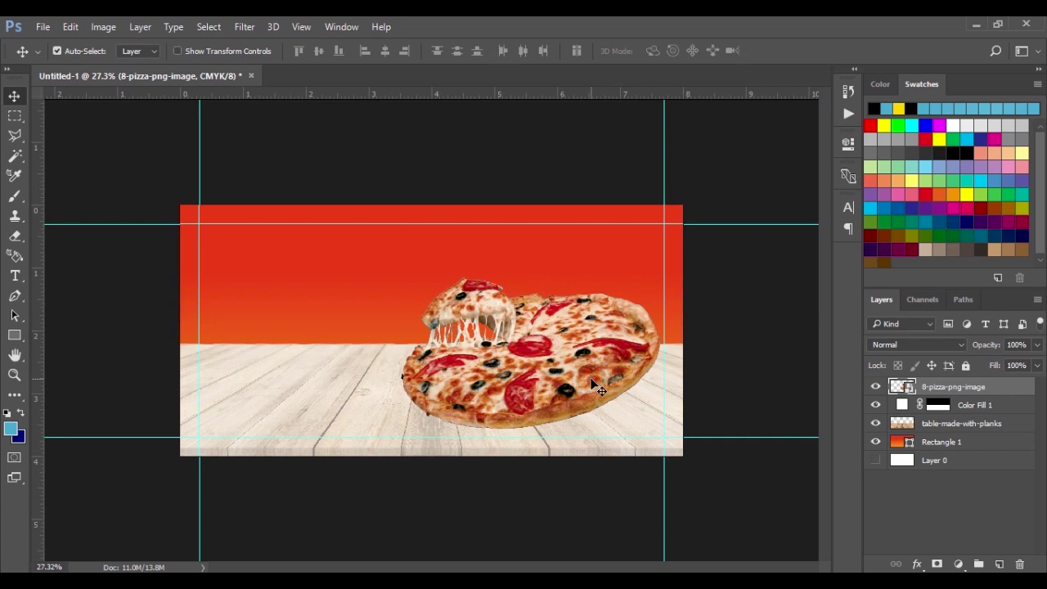
key(ctrl)
- Rasterize the 8-pizza-png-image layer and duplicate it with Ctrl+J
right_click(998, 395)
right_click(1006, 393)
right_click(1013, 391)
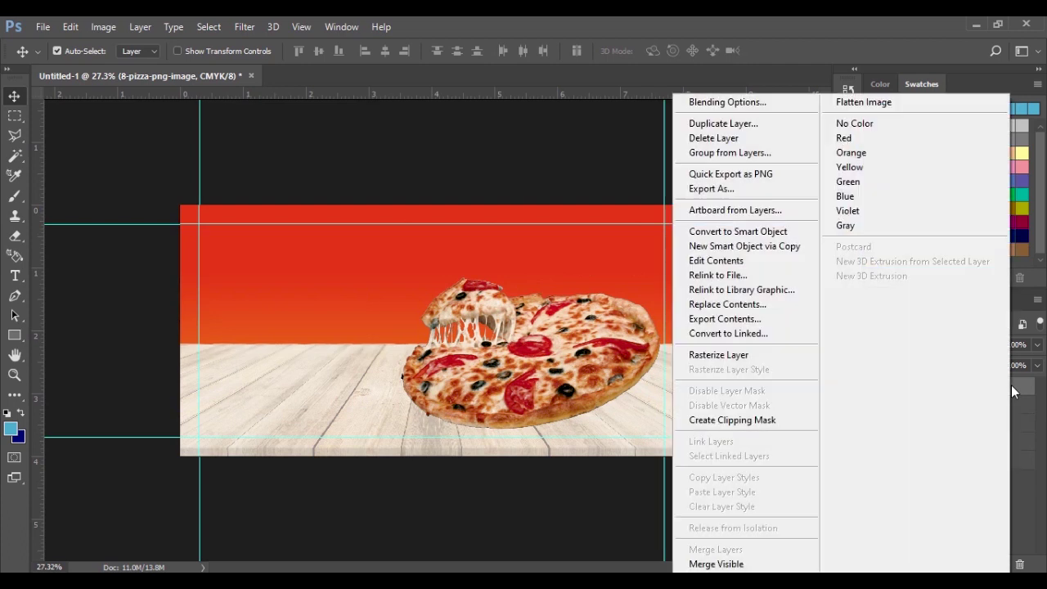
click(759, 356)
key(ctrl+j)
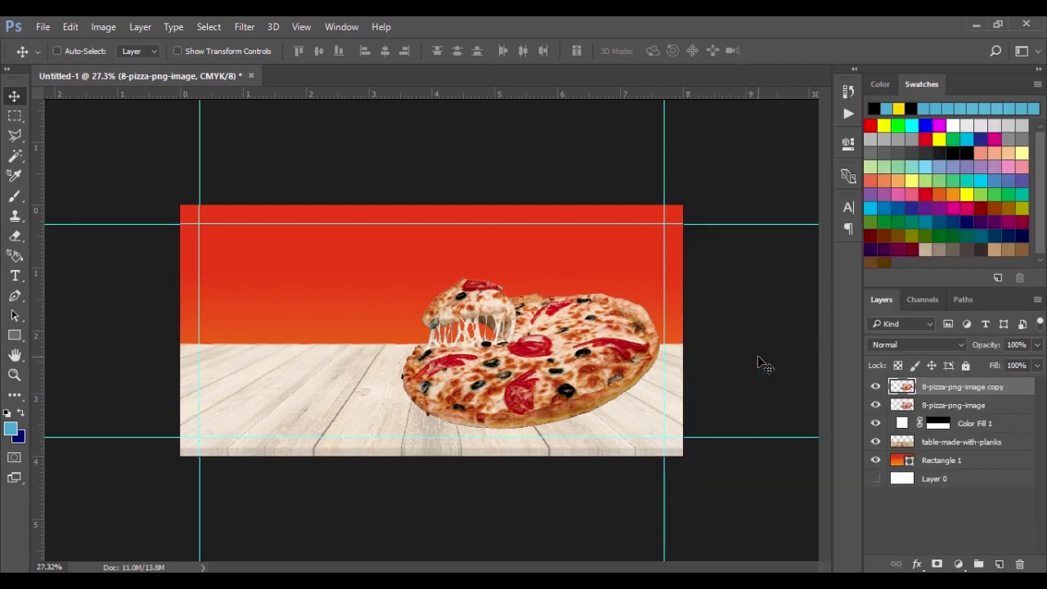
- Skew the original pizza layer flat by slanting its top edge downward, then commit the transform
click(969, 406)
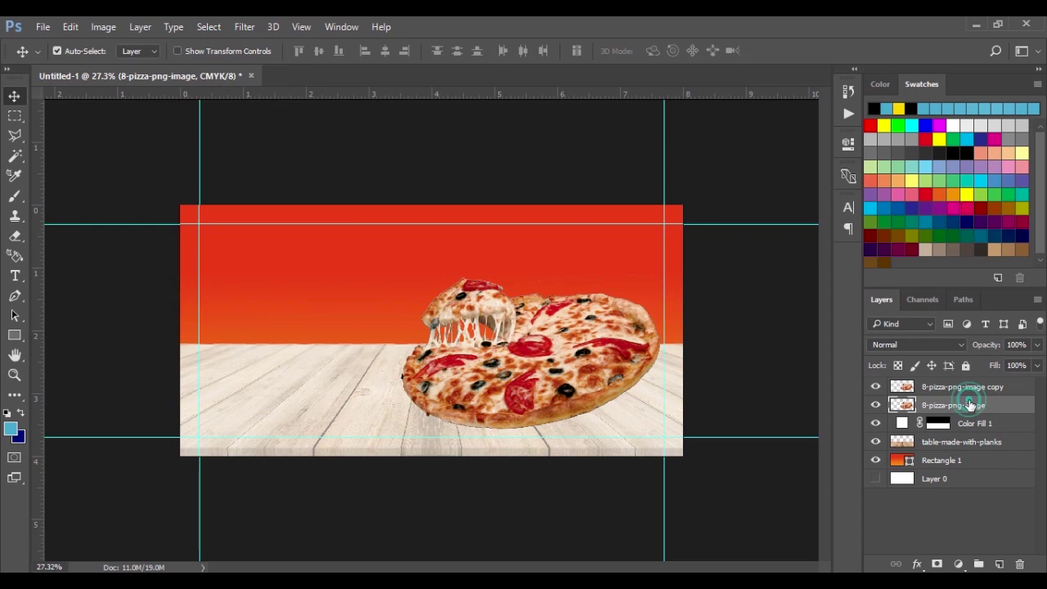
key(ctrl)
key(ctrl+t)
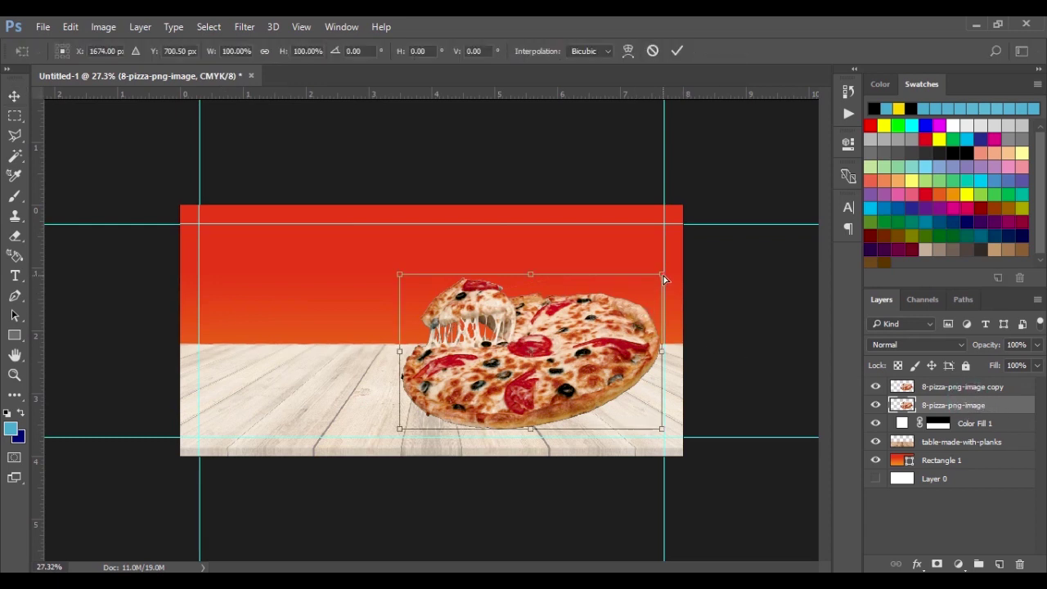
drag(666, 278, 665, 354)
drag(400, 276, 413, 311)
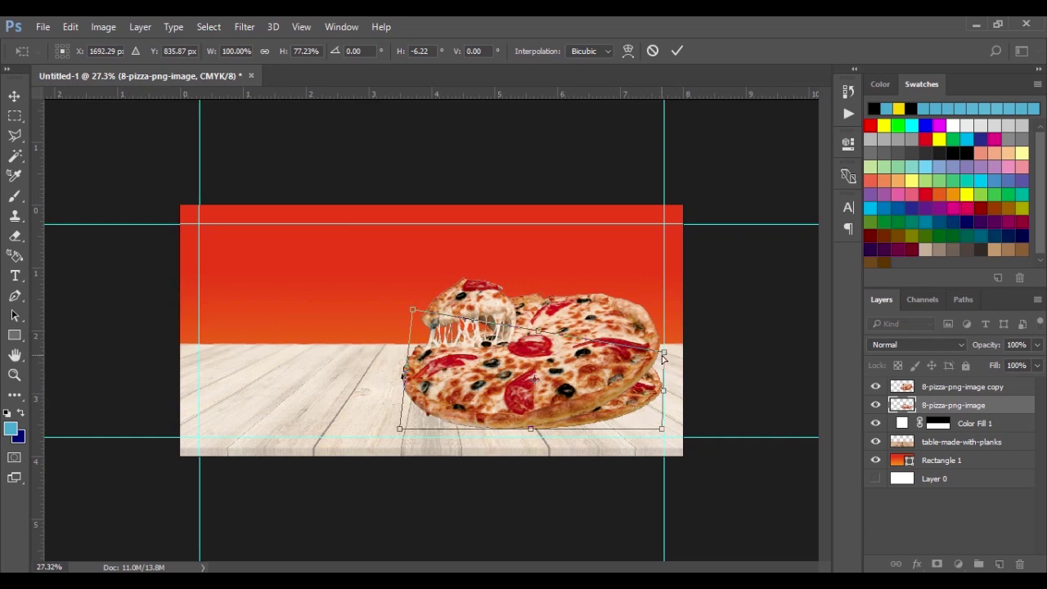
mouse_move(667, 356)
mouse_down()
mouse_move(662, 346)
mouse_move(667, 358)
mouse_up()
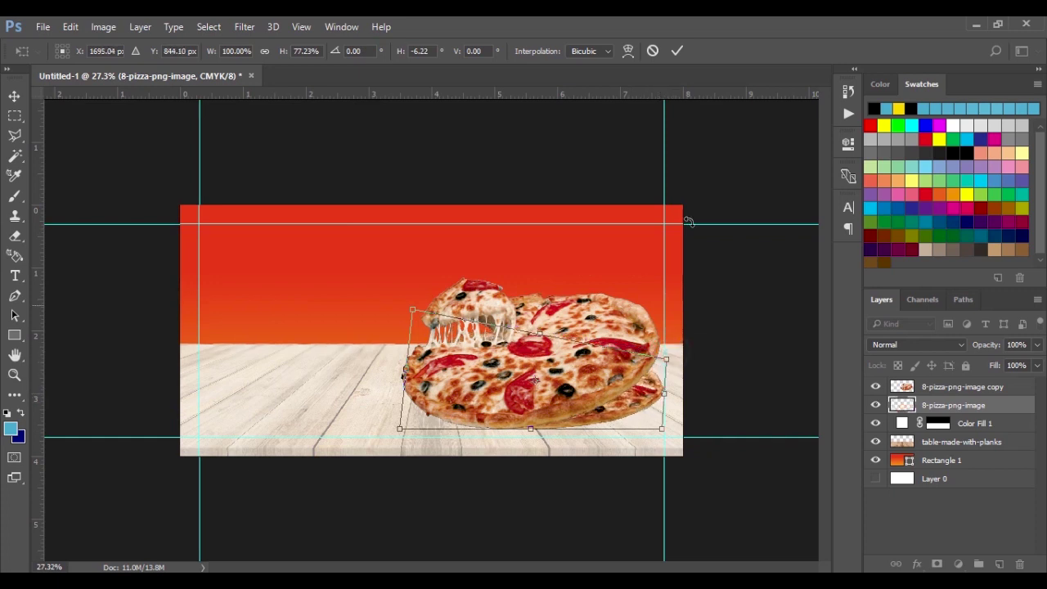
click(678, 51)
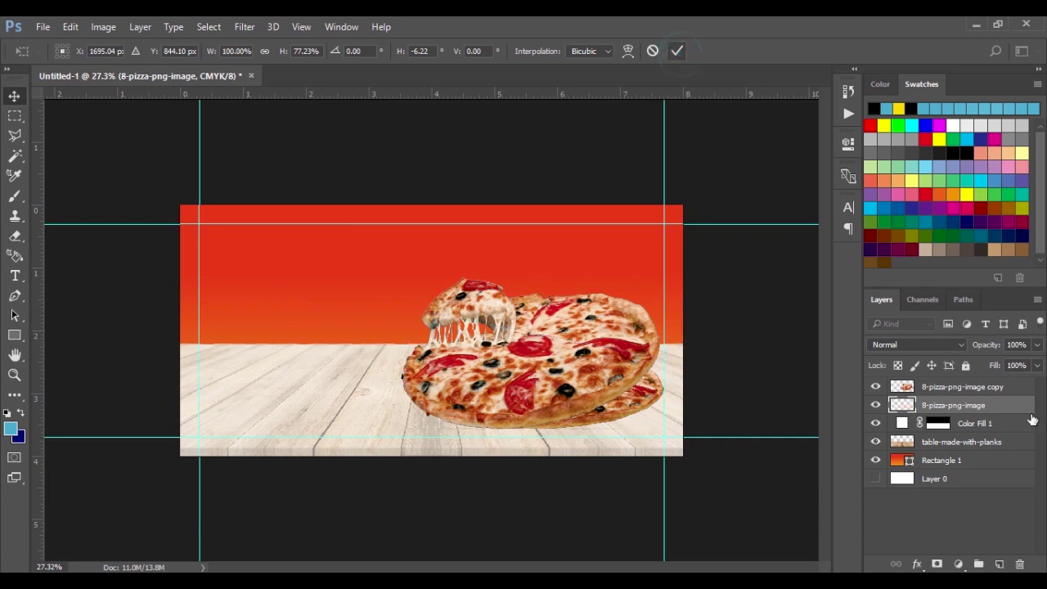
double_click(1019, 408)
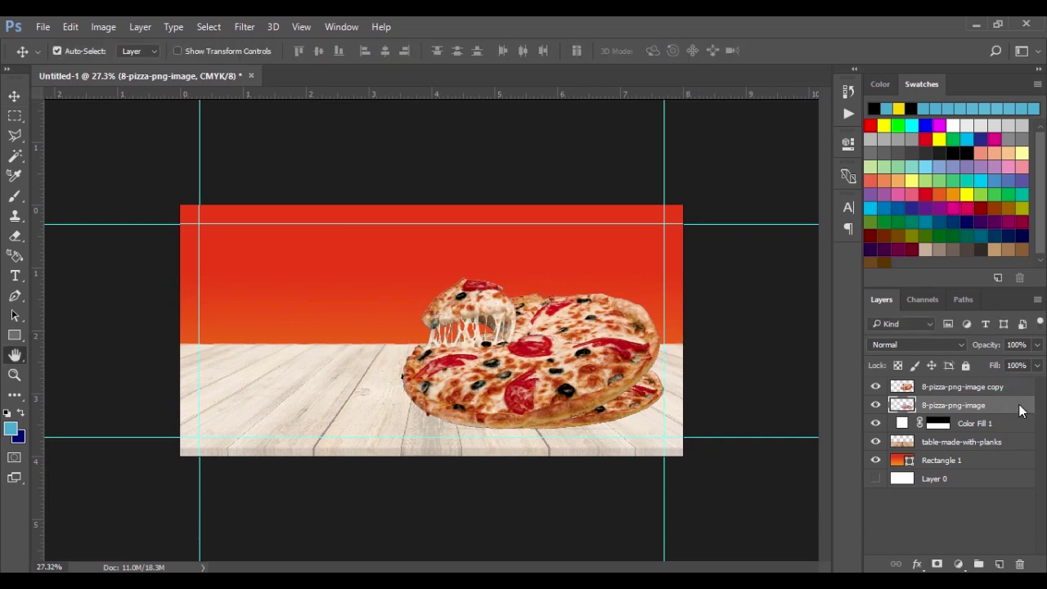
- Add a black Color Overlay layer style to the skewed pizza copy
drag(530, 128, 270, 78)
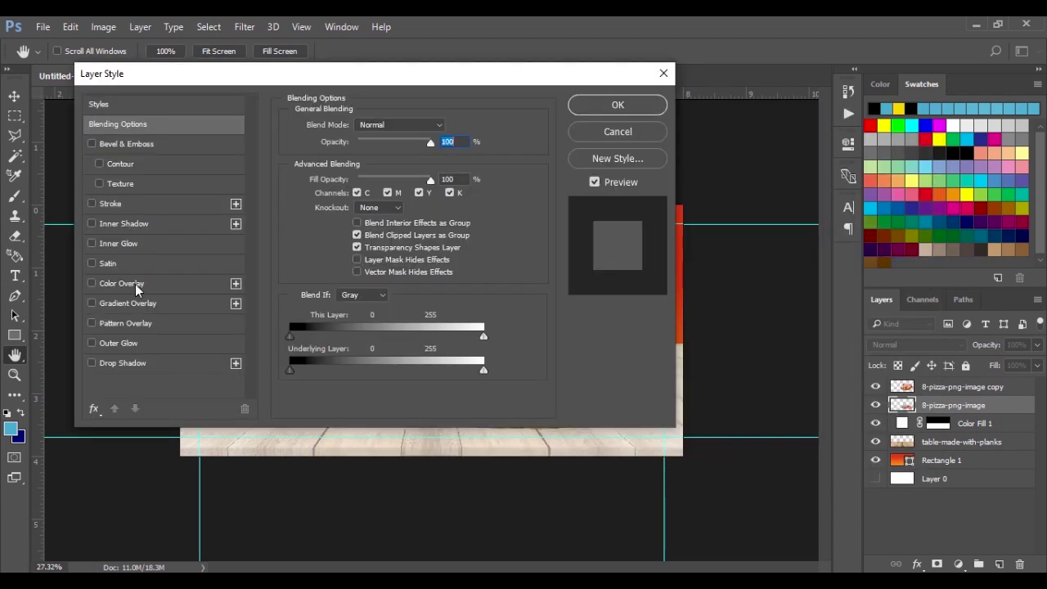
click(135, 283)
drag(336, 78, 240, 63)
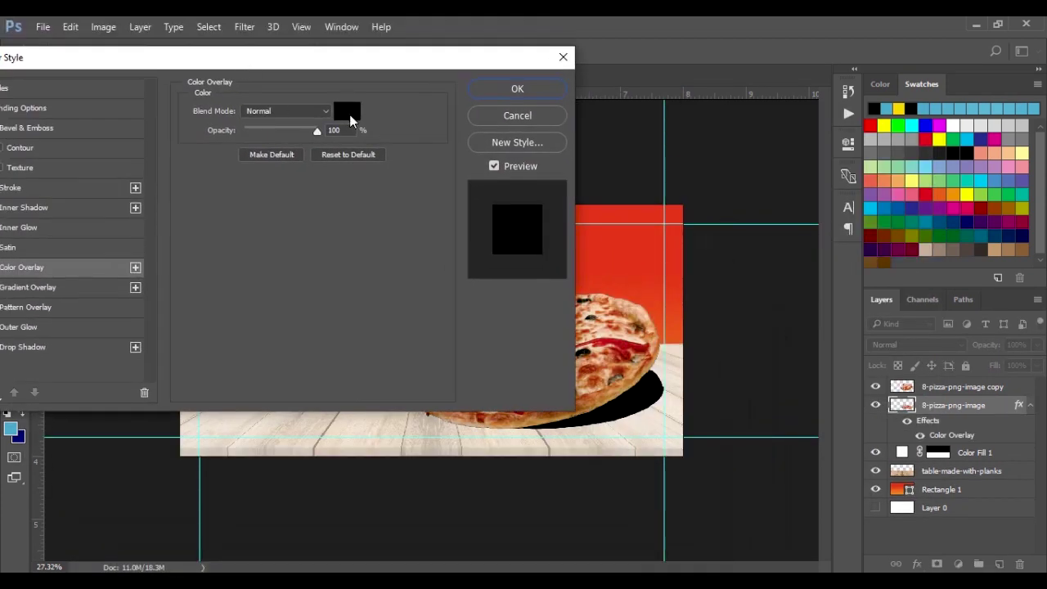
click(347, 111)
drag(719, 323, 715, 377)
mouse_move(734, 294)
mouse_down()
mouse_move(760, 250)
mouse_move(748, 218)
mouse_move(712, 249)
mouse_up()
key(Escape)
click(517, 88)
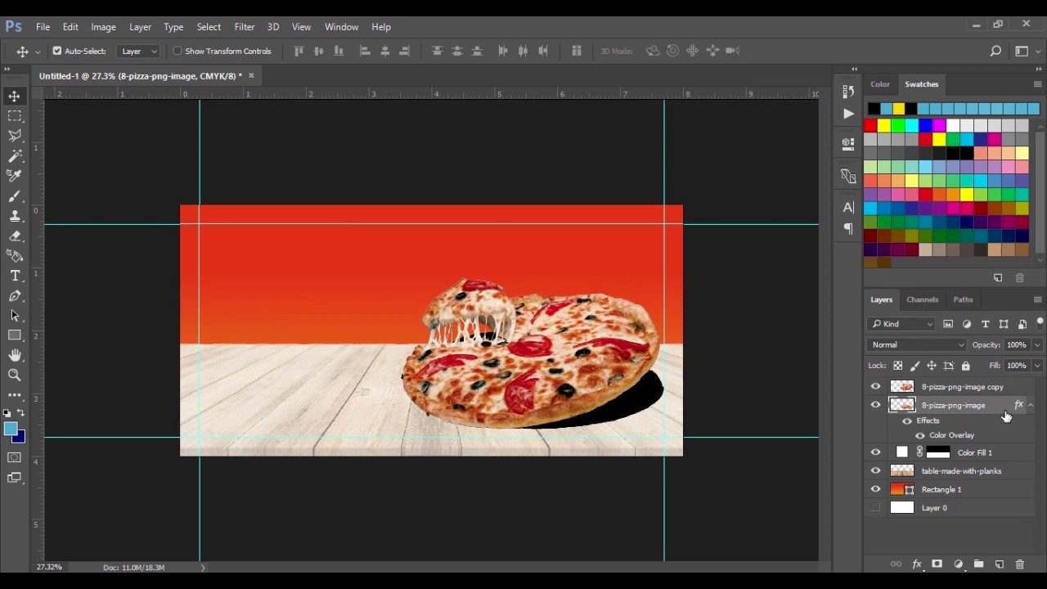
- Apply a Gaussian Blur to the shadow and lower its layer opacity to 77%
click(244, 26)
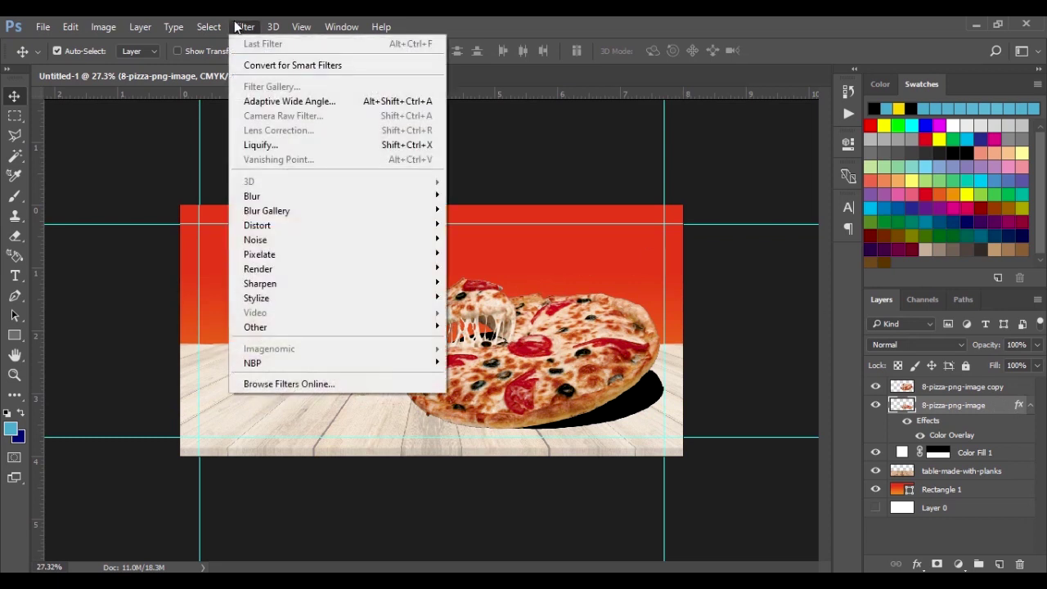
mouse_move(390, 194)
click(501, 254)
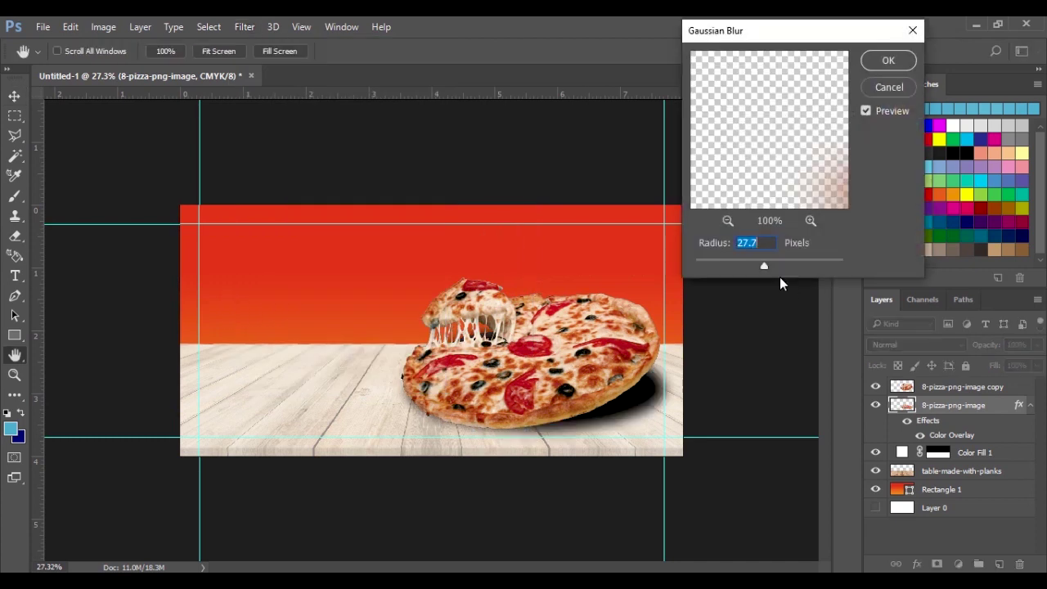
drag(757, 268, 781, 266)
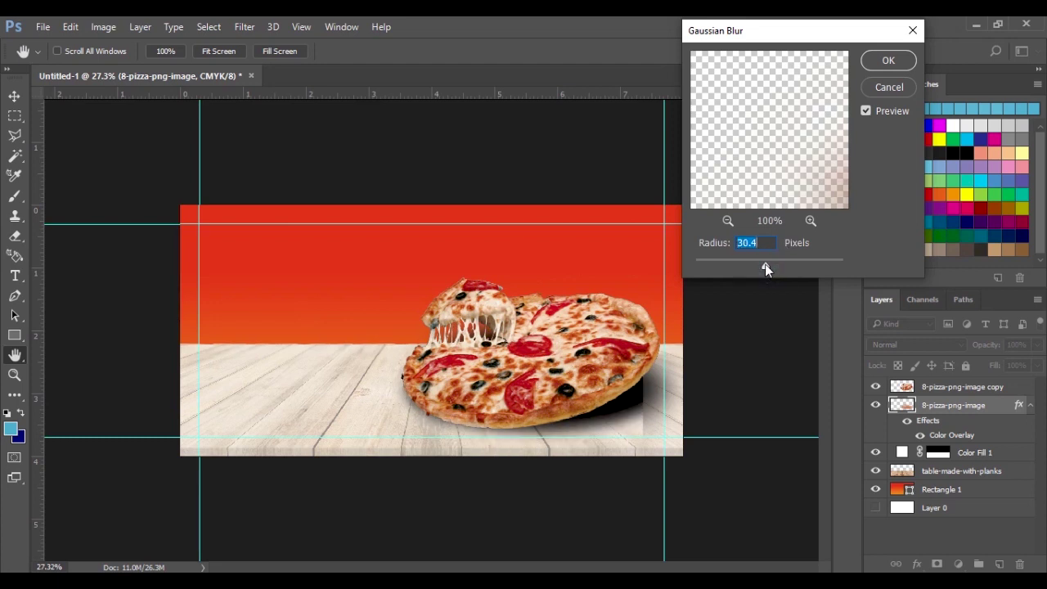
click(886, 62)
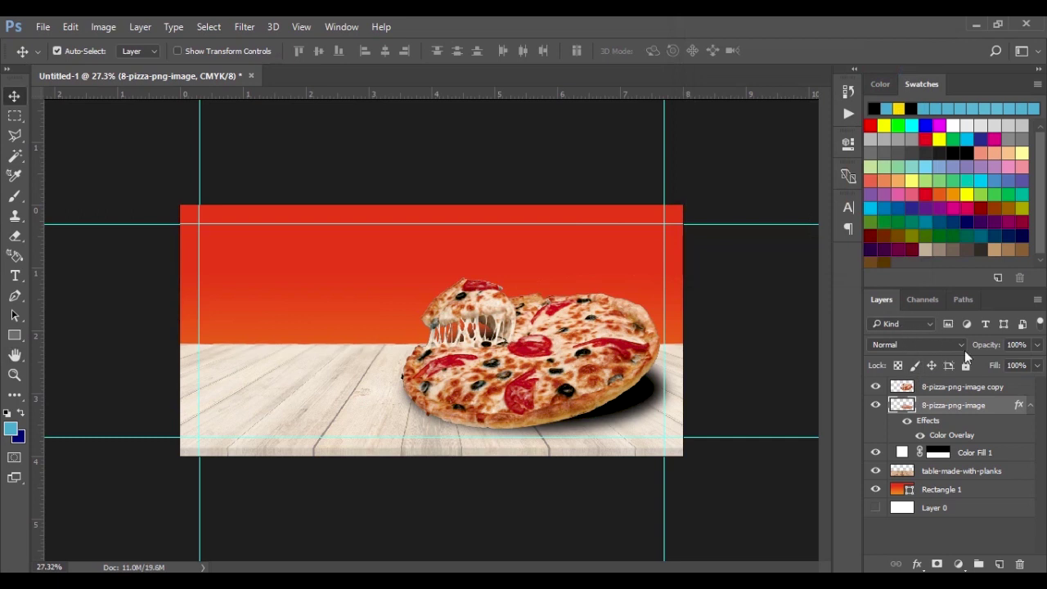
drag(994, 348, 983, 350)
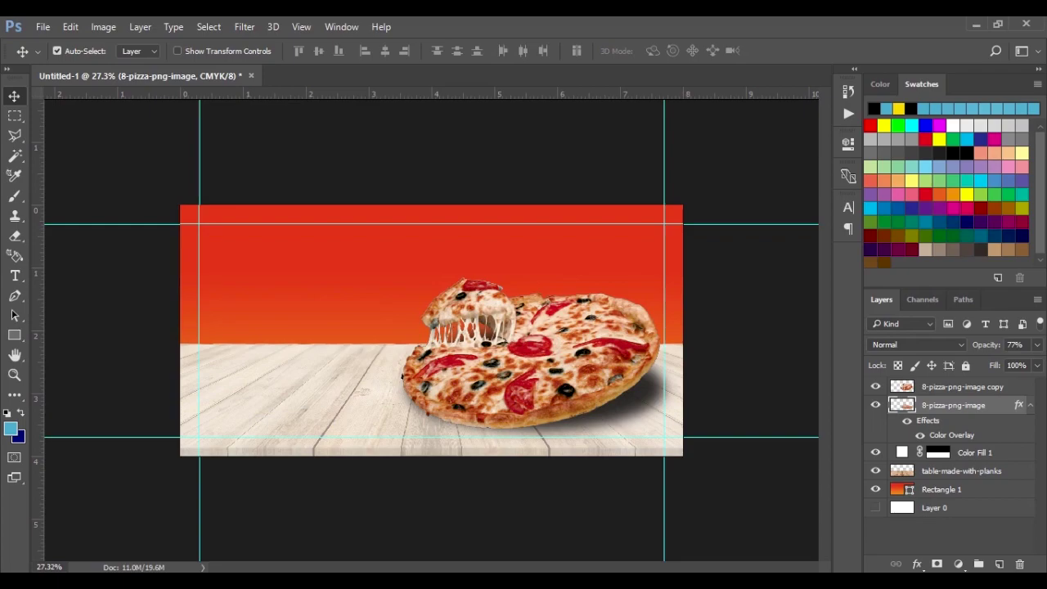
key(alt+Tab)
- Place the pepperoni pizza image left of the big pizza, scaled to about 9%, layer on top
drag(229, 221, 446, 391)
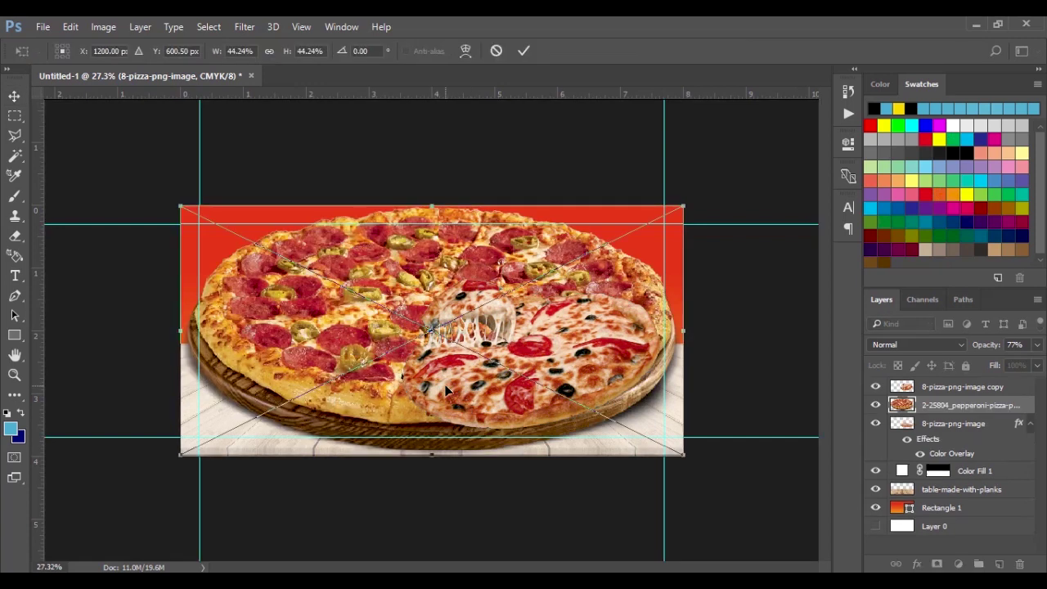
drag(686, 202, 326, 358)
drag(262, 413, 410, 396)
drag(494, 367, 434, 384)
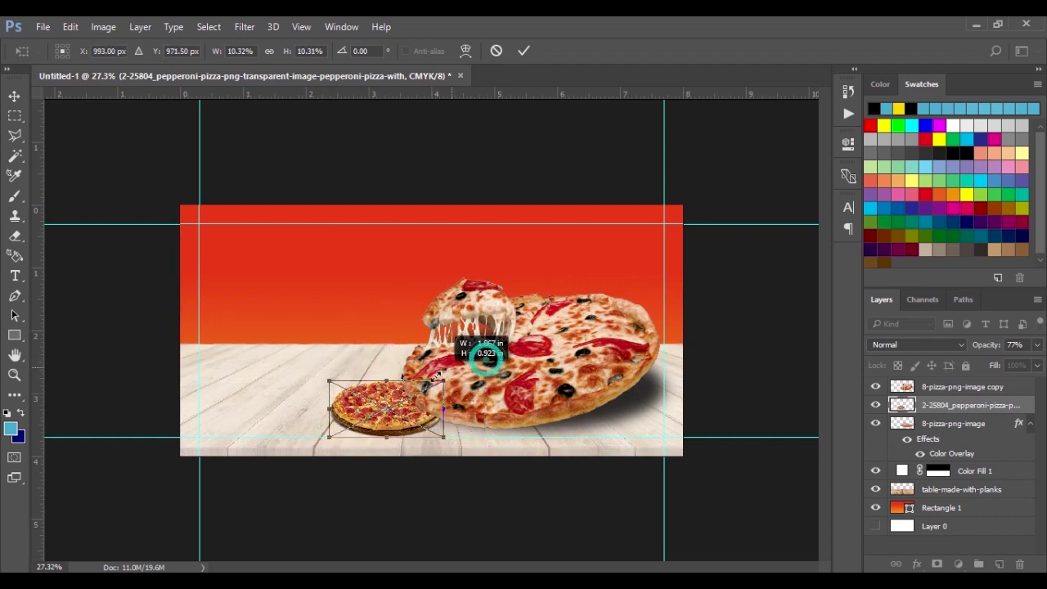
click(525, 43)
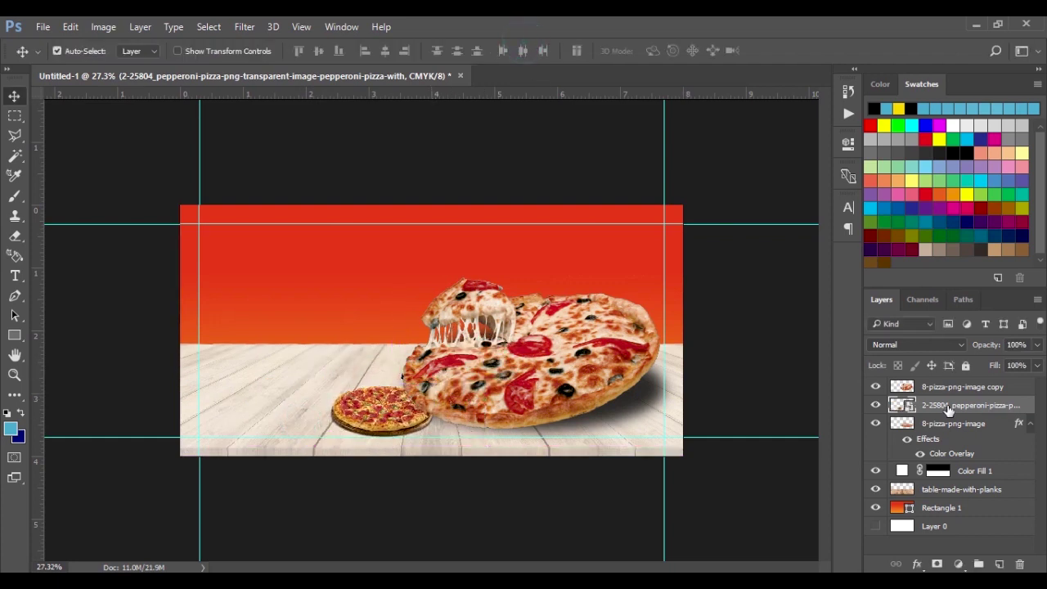
drag(947, 409, 923, 391)
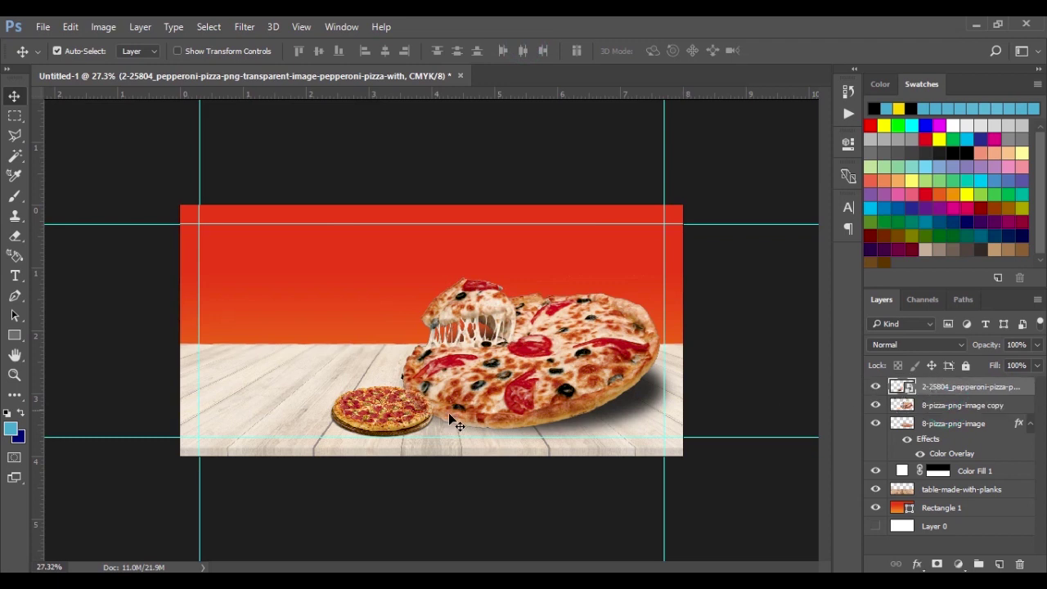
drag(385, 411, 417, 408)
scroll(401, 458, up, 5)
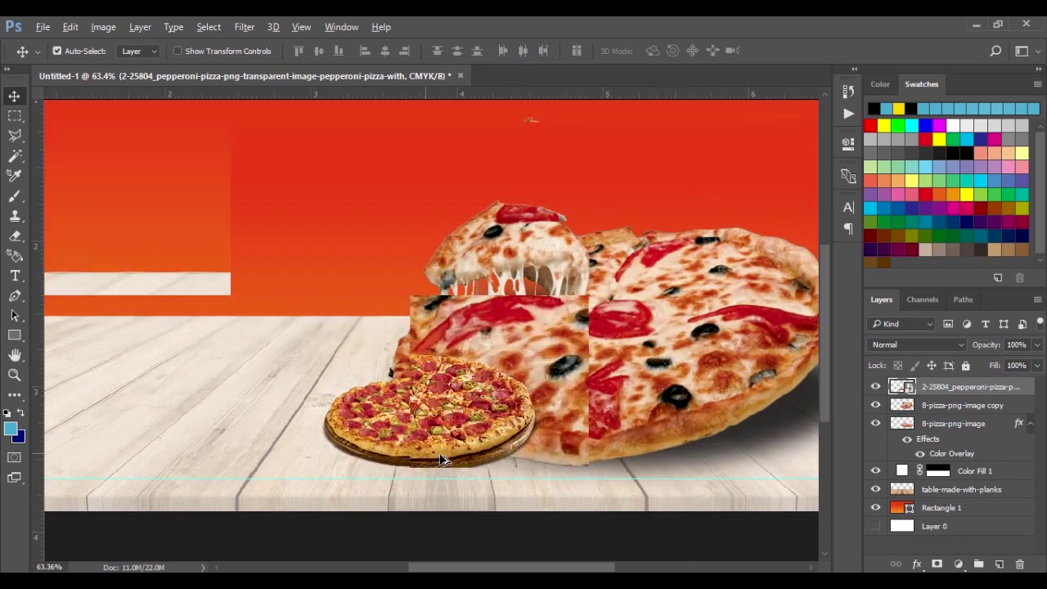
- Rotate the small pepperoni pizza to about -12.75° and Alt-drag a duplicate of it
key(ctrl+t)
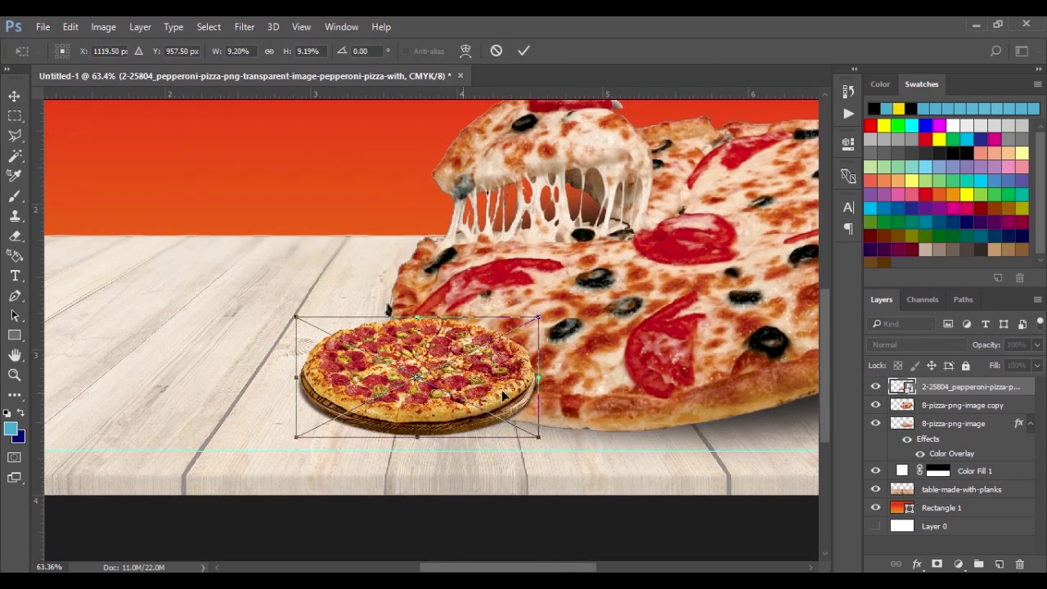
drag(554, 318, 536, 286)
drag(489, 379, 475, 390)
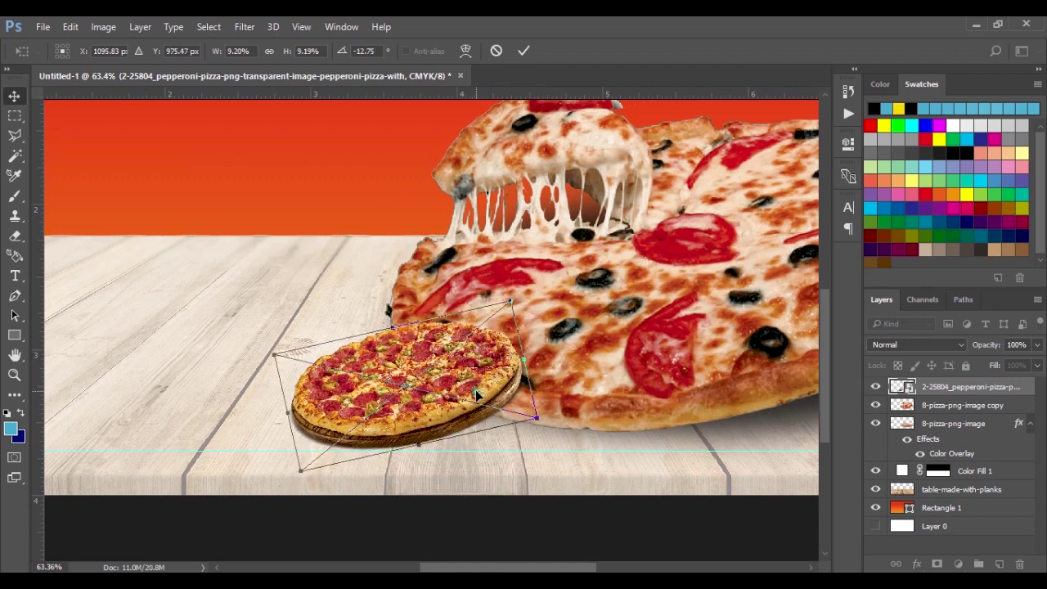
double_click(475, 389)
scroll(509, 401, down, 2)
scroll(510, 401, down, 2)
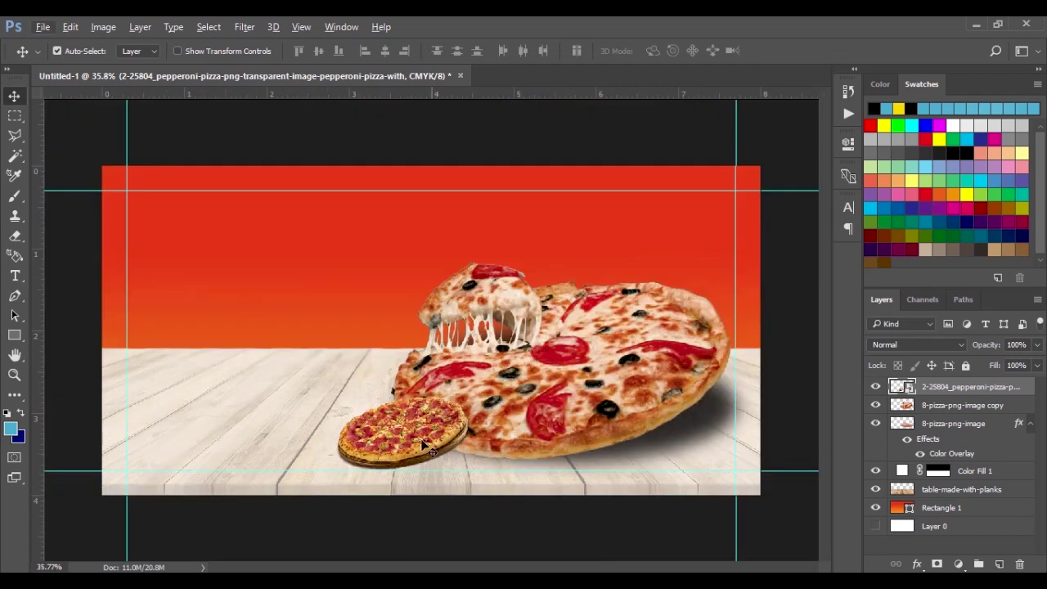
mouse_move(411, 448)
mouse_down()
mouse_move(396, 441)
mouse_move(419, 446)
mouse_up()
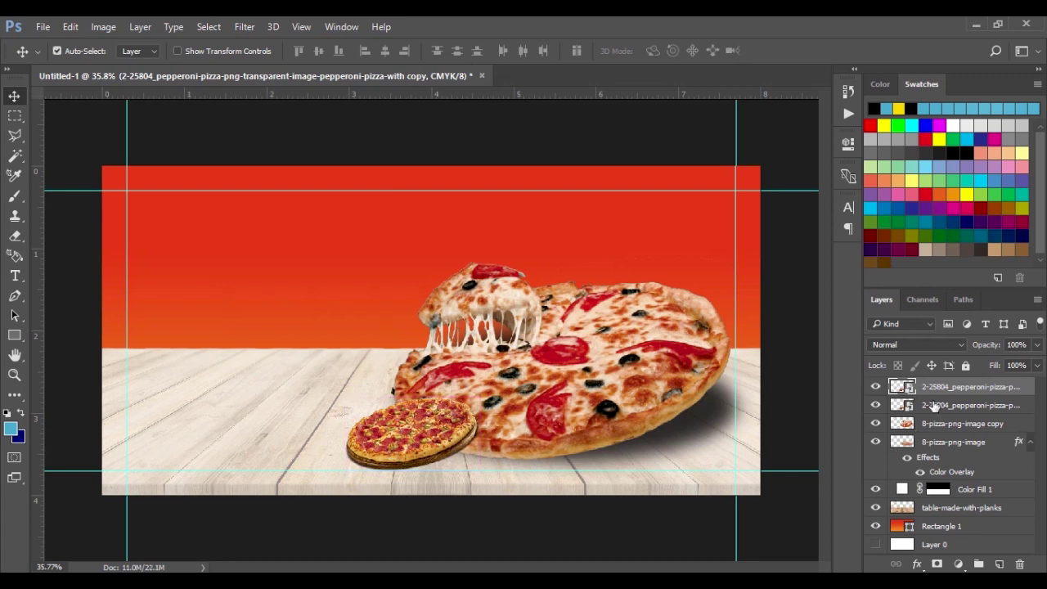
- Rasterize the lower pepperoni copy, skew it flat, and give it a black Color Overlay
click(937, 406)
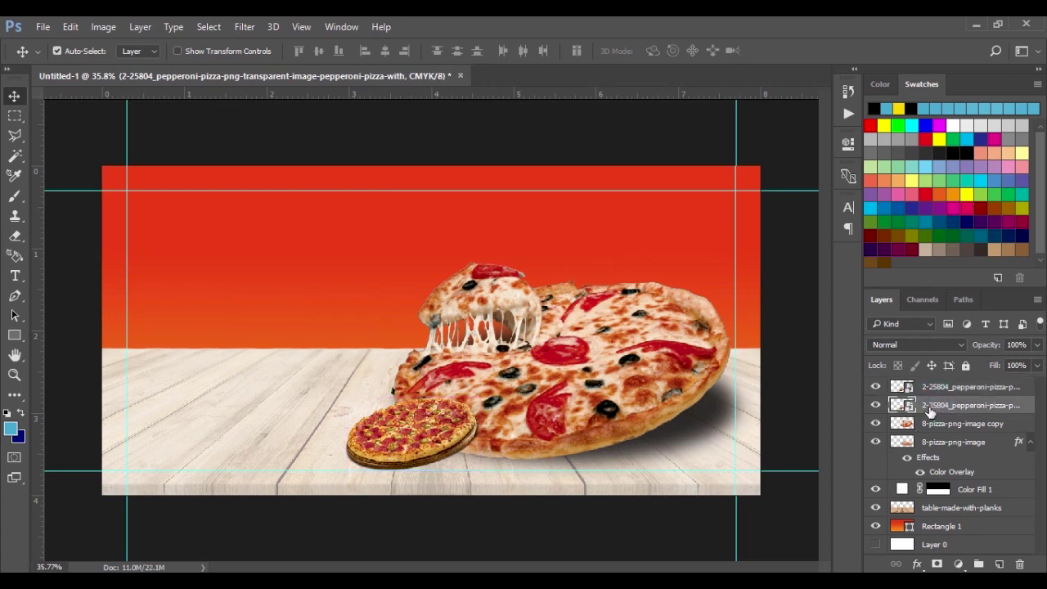
right_click(945, 407)
click(654, 353)
key(ctrl+t)
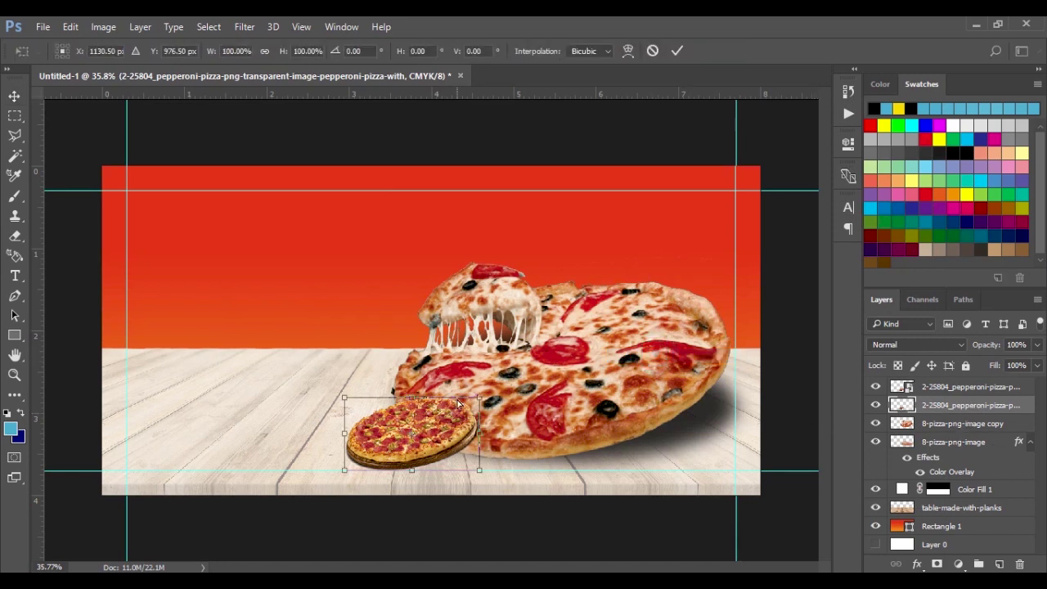
drag(483, 400, 485, 461)
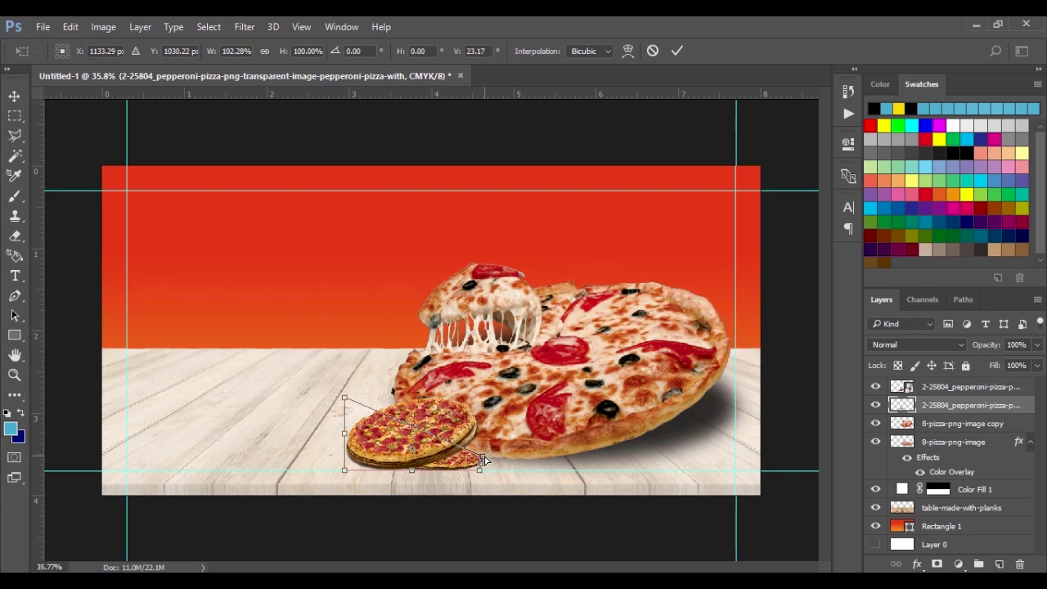
click(676, 51)
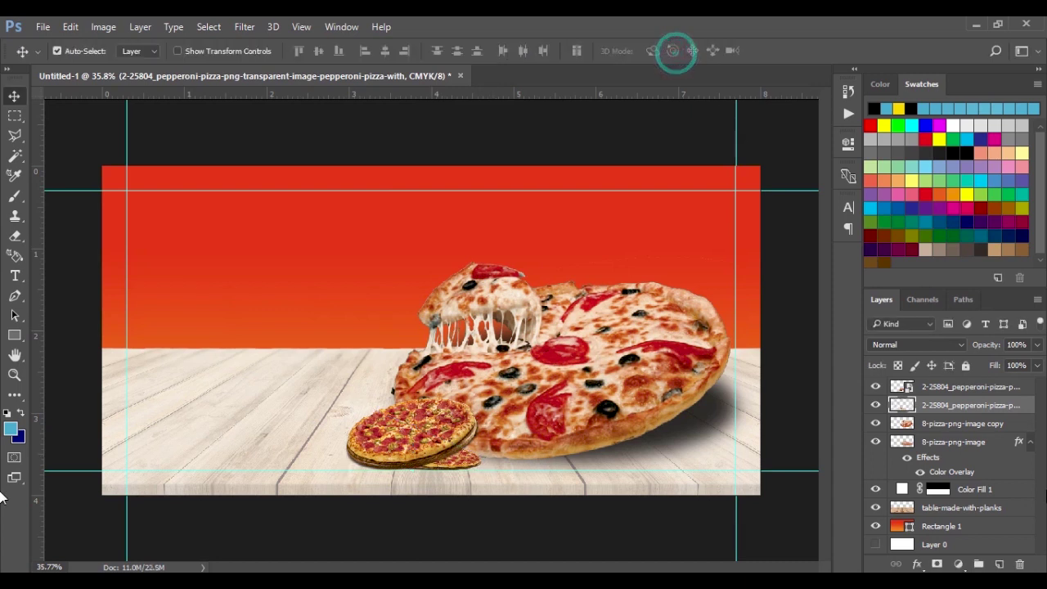
double_click(1024, 408)
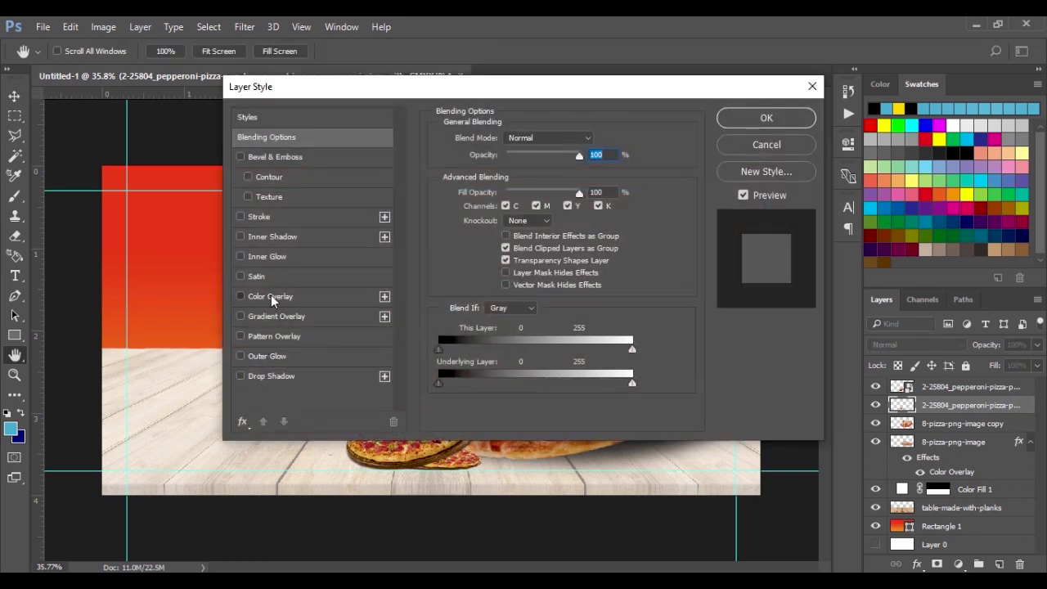
click(271, 295)
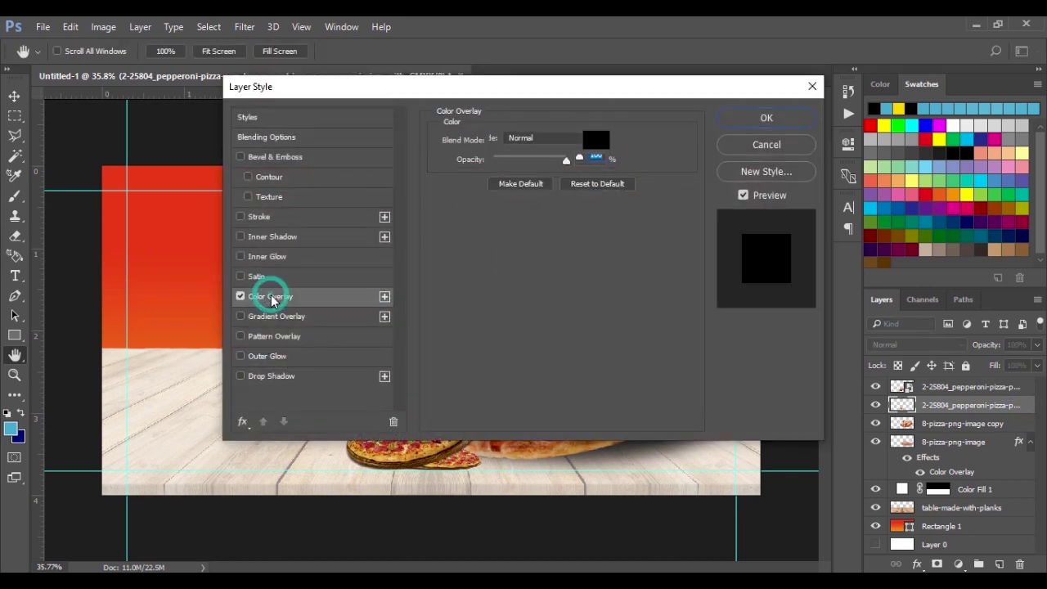
click(761, 120)
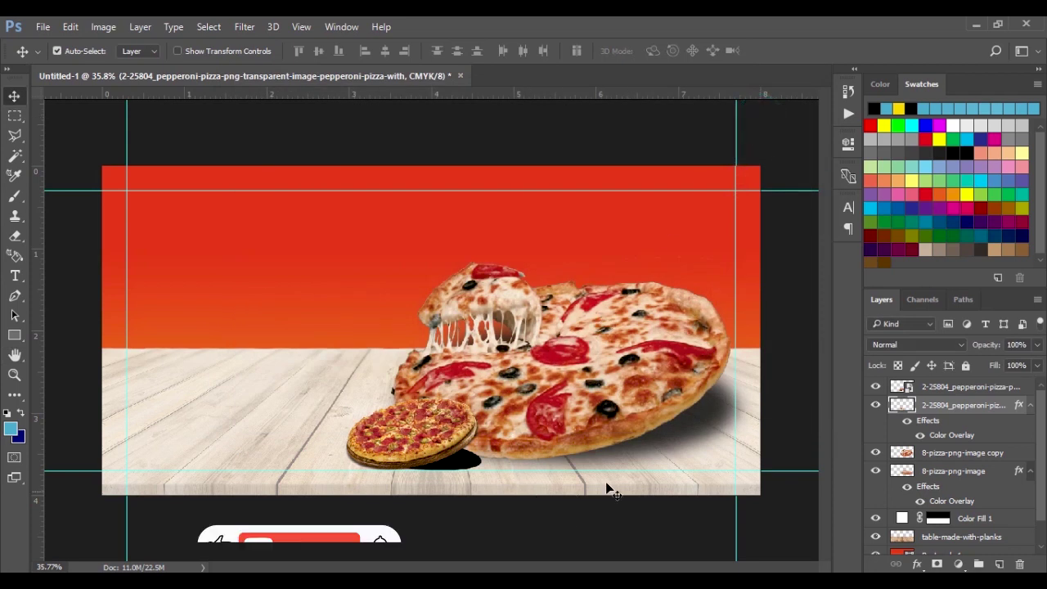
- Blur the shadow with a 9.4 px Gaussian Blur and fade it to 47% opacity
click(243, 27)
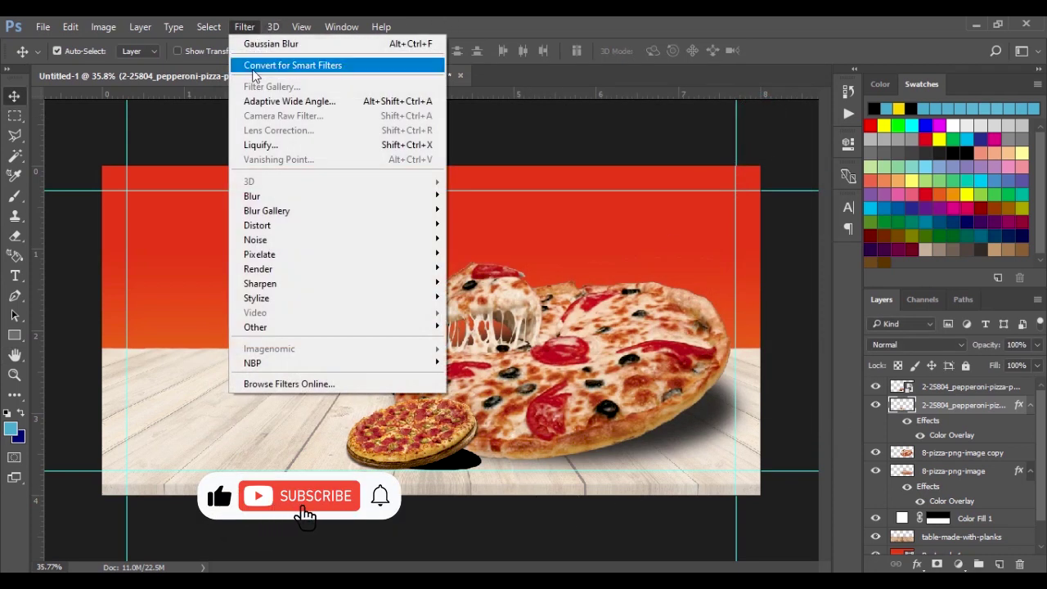
mouse_move(351, 196)
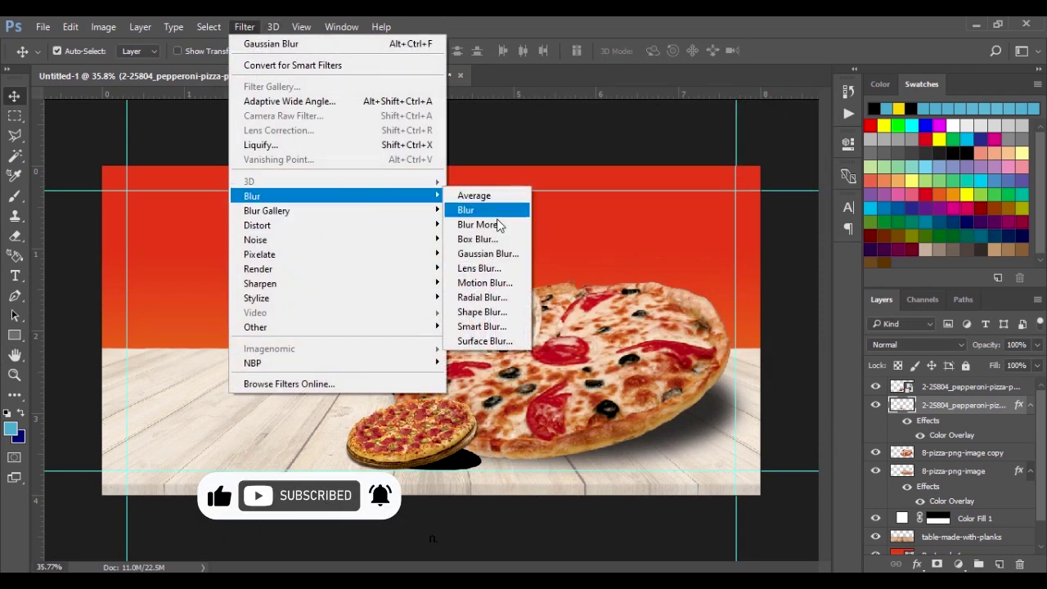
click(491, 254)
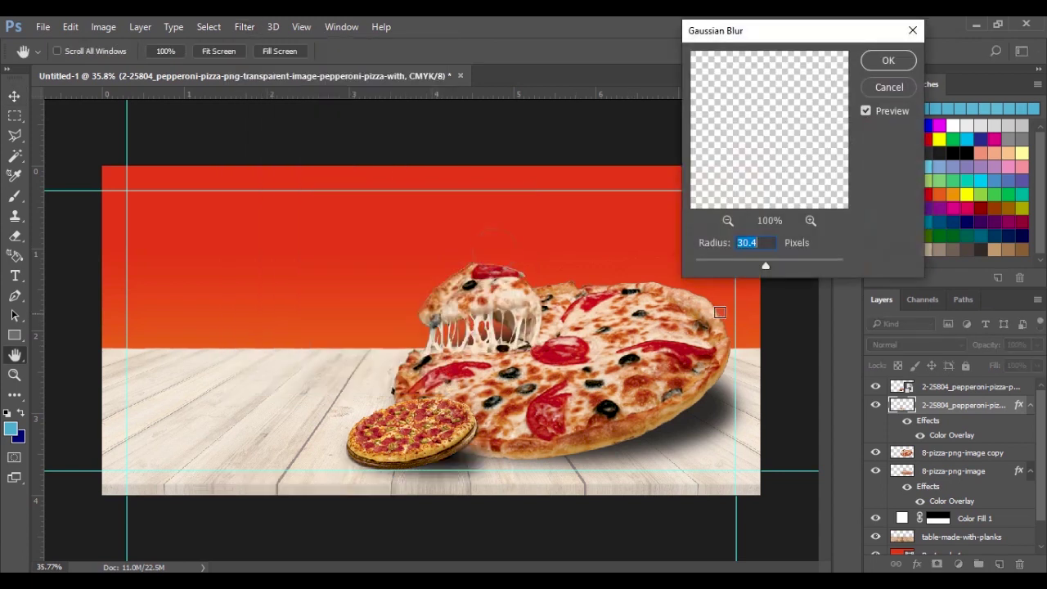
drag(752, 261, 742, 268)
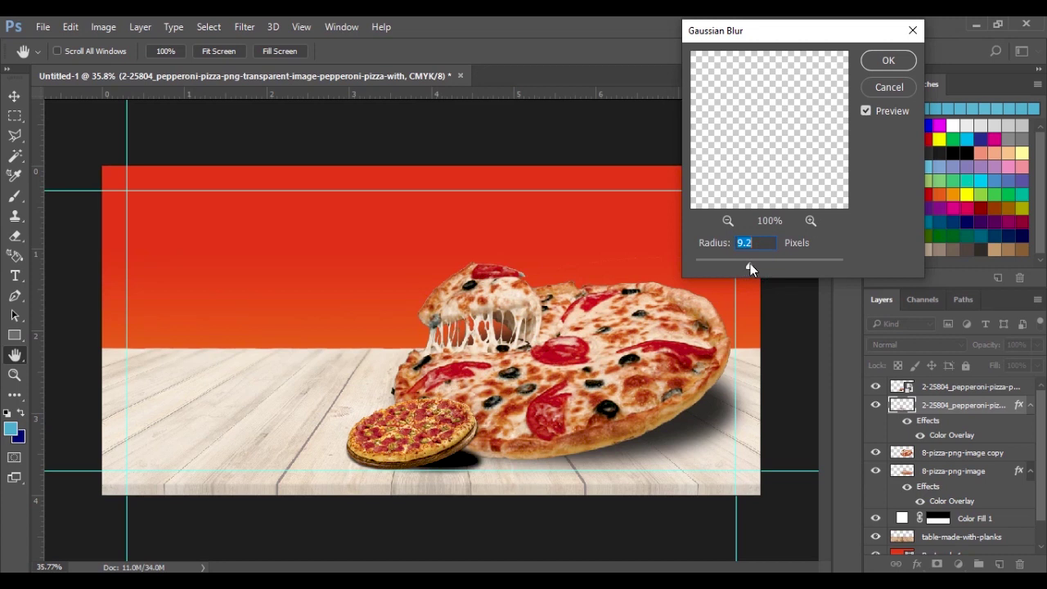
drag(750, 263, 752, 264)
click(887, 61)
drag(993, 345, 953, 330)
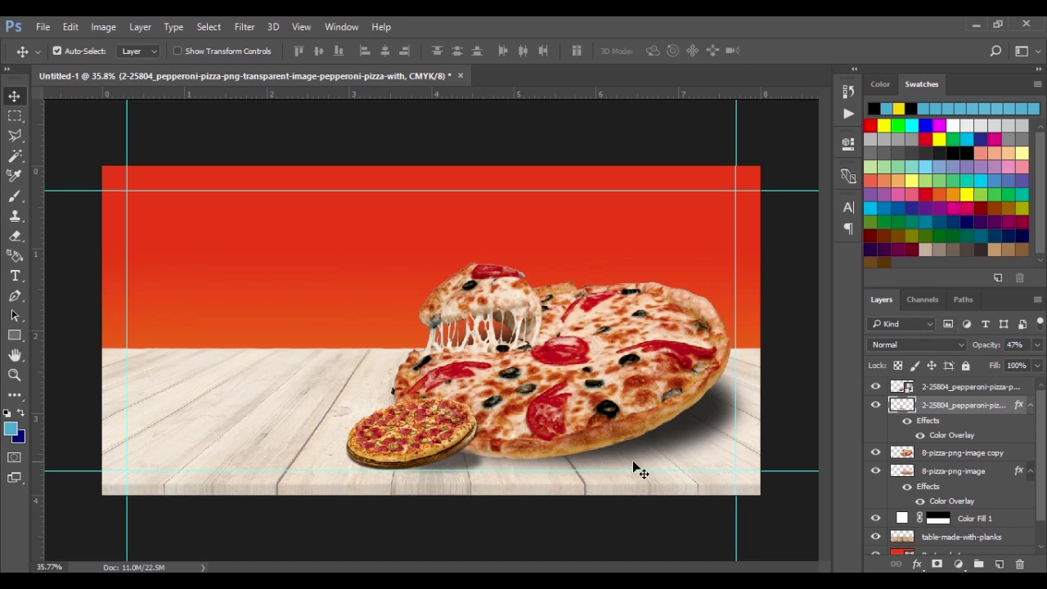
- Fade the small pizza's shadow to about 49% opacity and the large pizza's shadow to 35%
scroll(650, 424, down, 3)
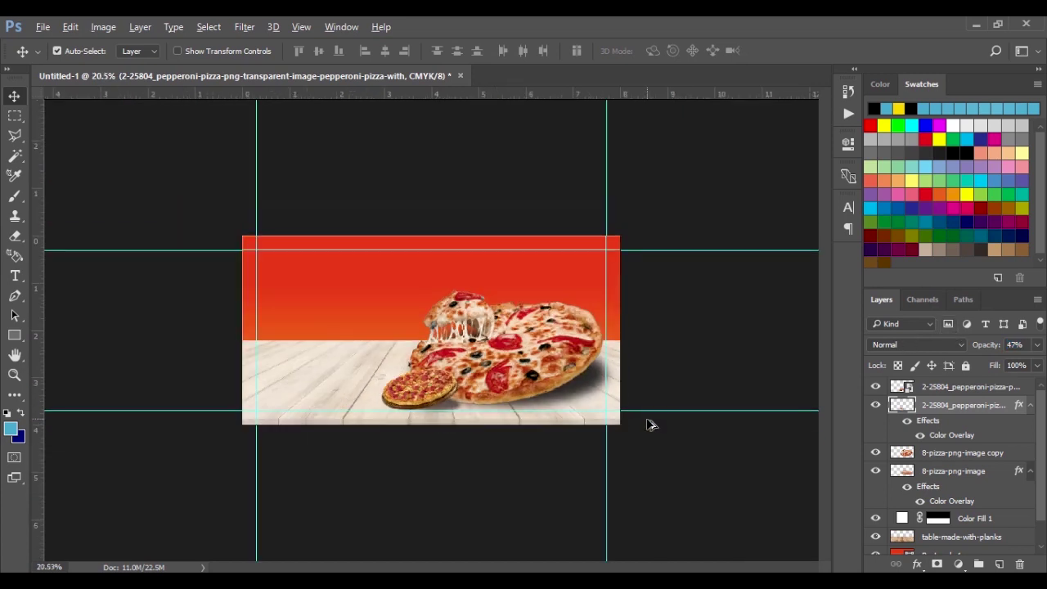
click(590, 385)
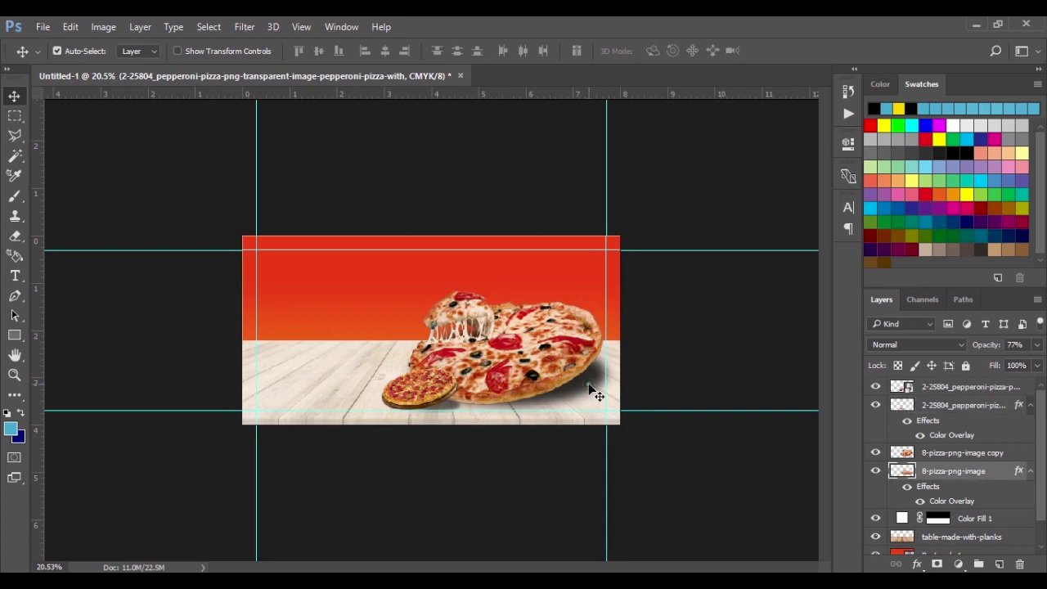
drag(987, 349, 966, 338)
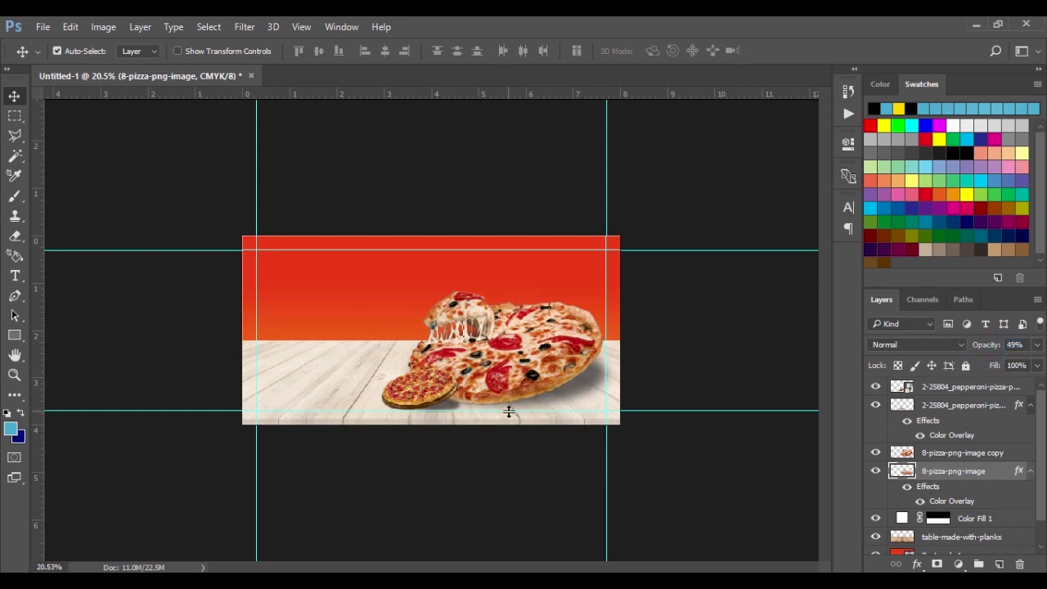
click(452, 415)
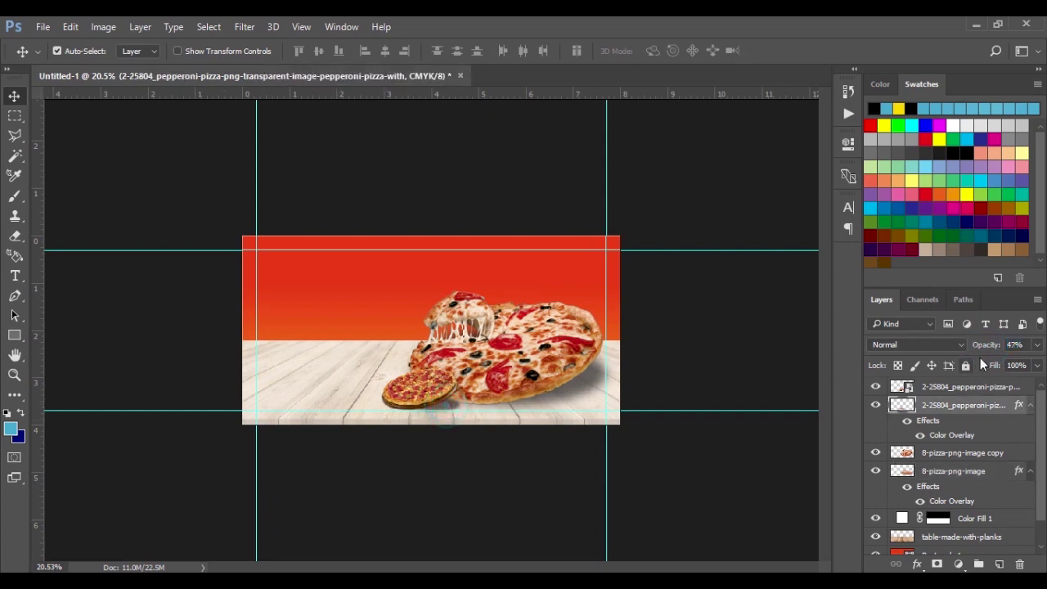
drag(981, 344, 977, 344)
scroll(392, 327, up, 2)
scroll(393, 331, up, 1)
scroll(393, 331, down, 1)
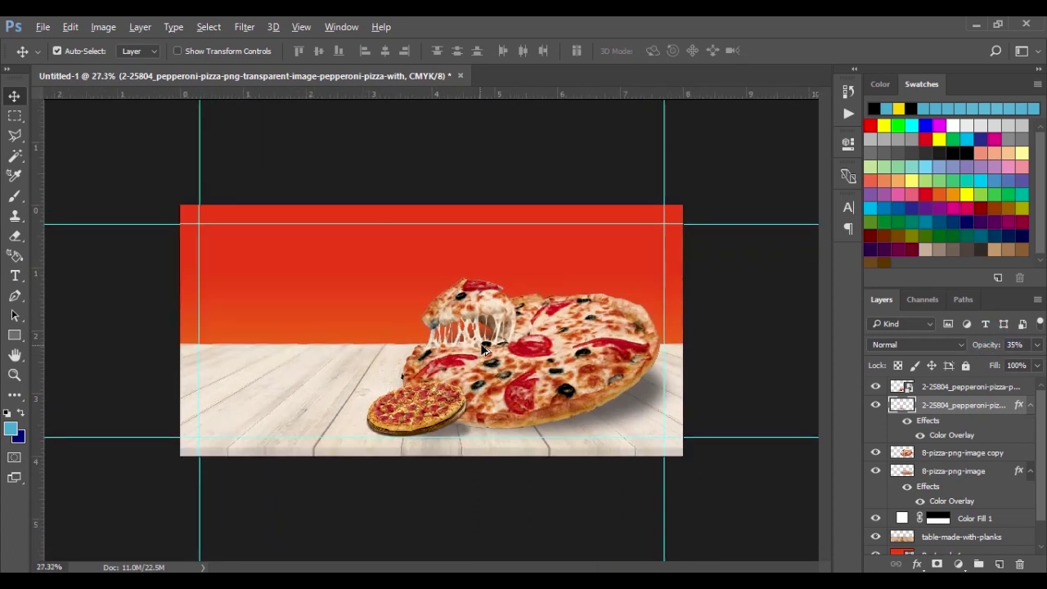
scroll(514, 363, up, 1)
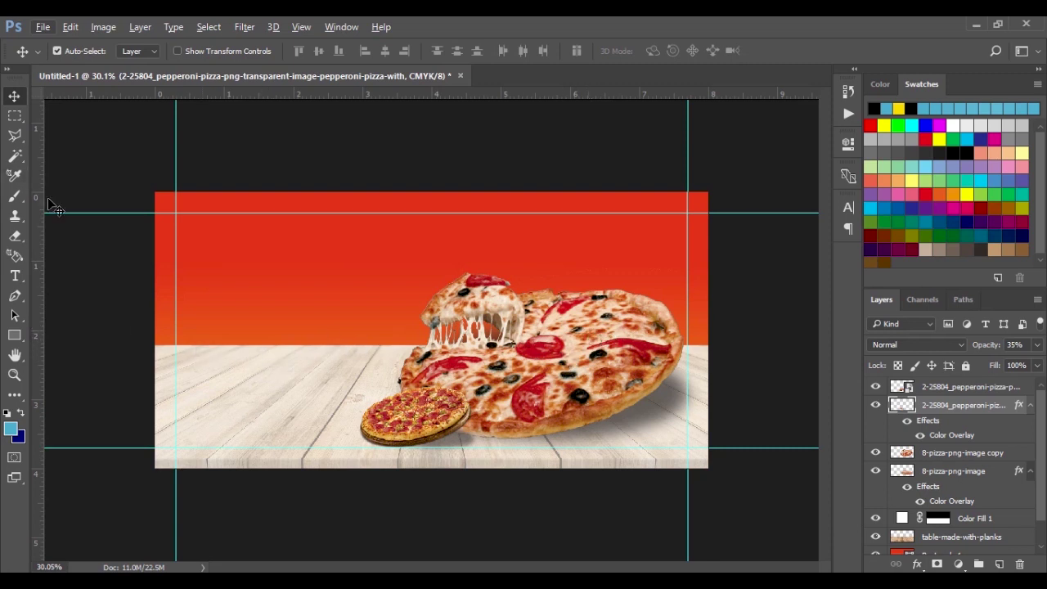
click(14, 276)
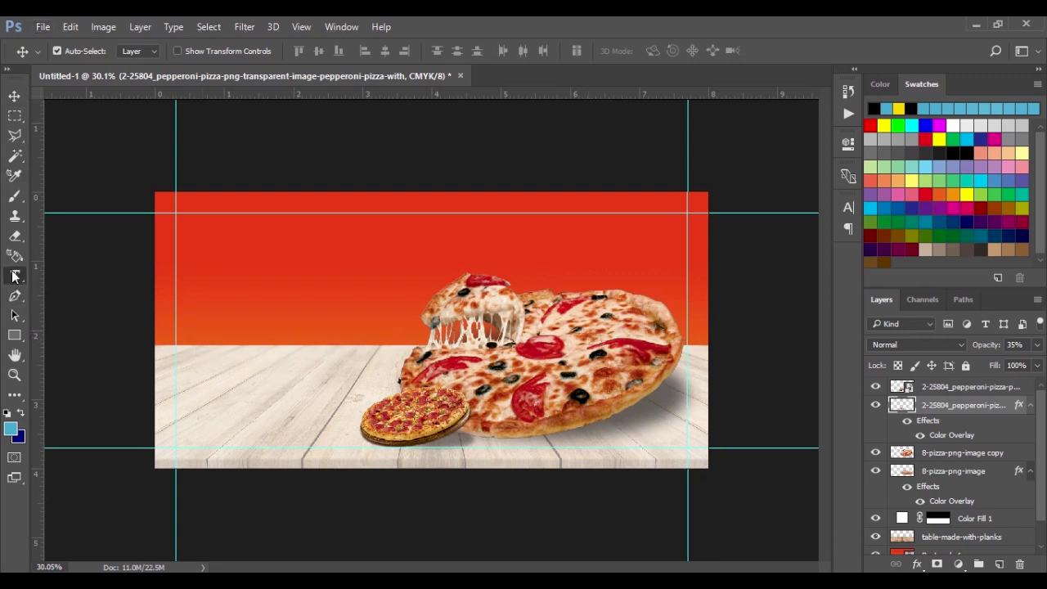
- Type 'PIZZA' as a new text layer at the banner's upper left
click(234, 295)
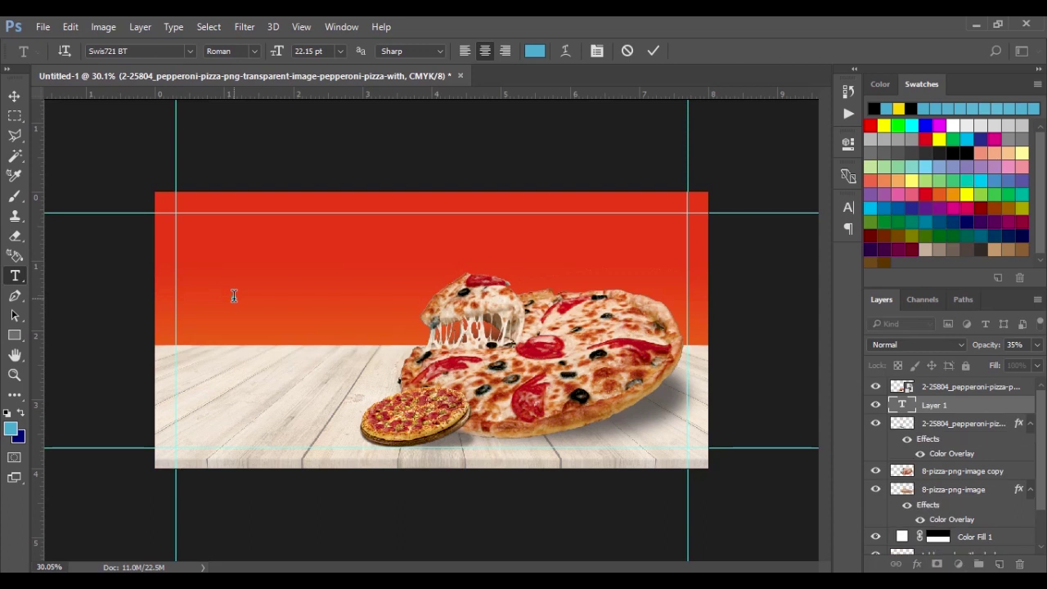
text(PIZZA)
click(14, 95)
- Scale PIZZA up about threefold and position it above the planks
key(ctrl+t)
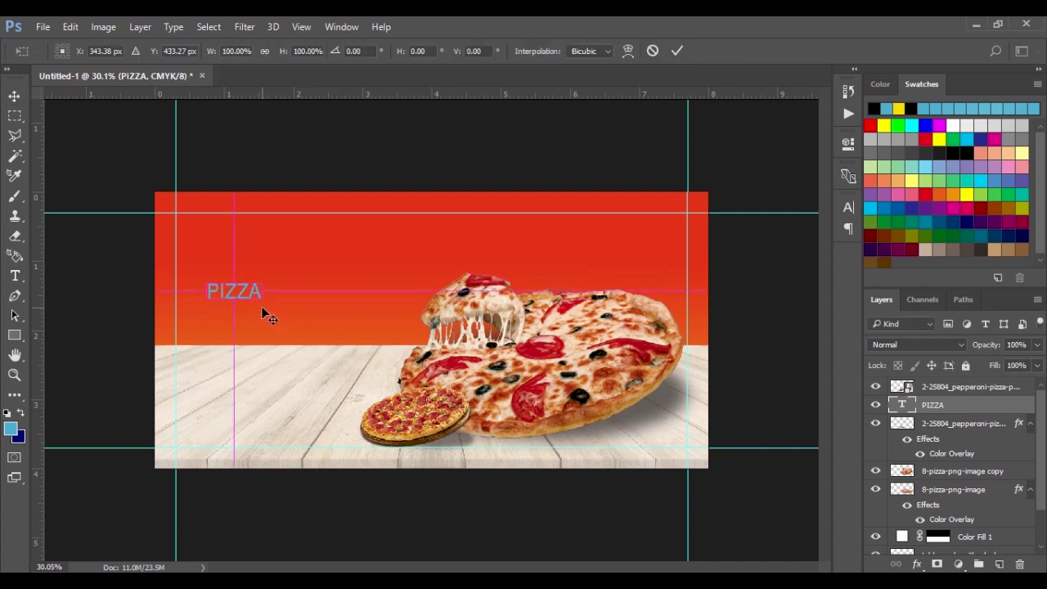
drag(262, 305, 375, 338)
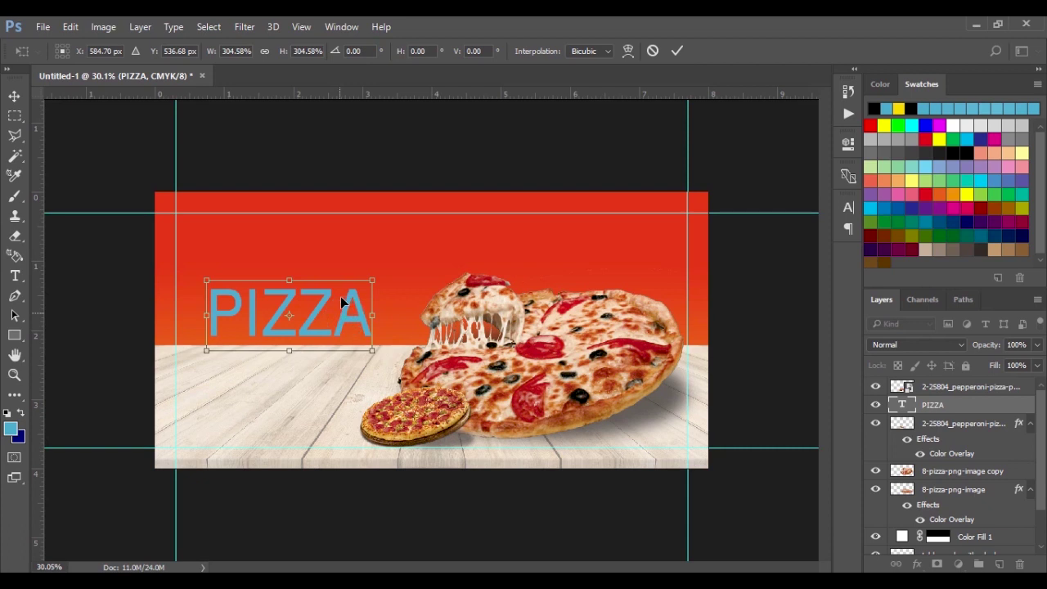
drag(344, 321, 341, 289)
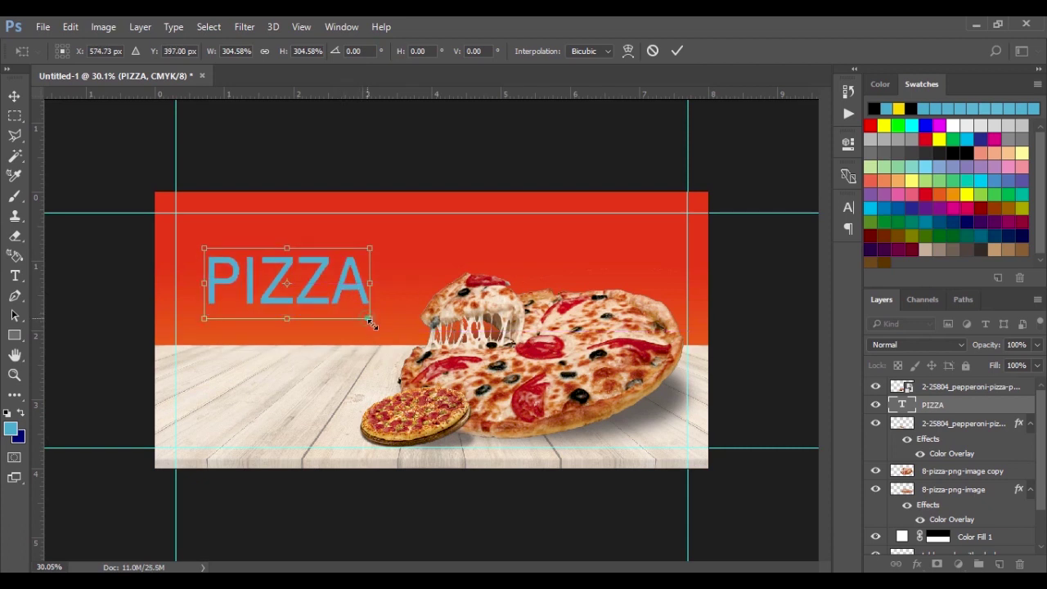
drag(372, 324, 383, 326)
mouse_move(357, 288)
mouse_down()
mouse_move(350, 309)
mouse_move(352, 296)
mouse_up()
key(Return)
click(848, 207)
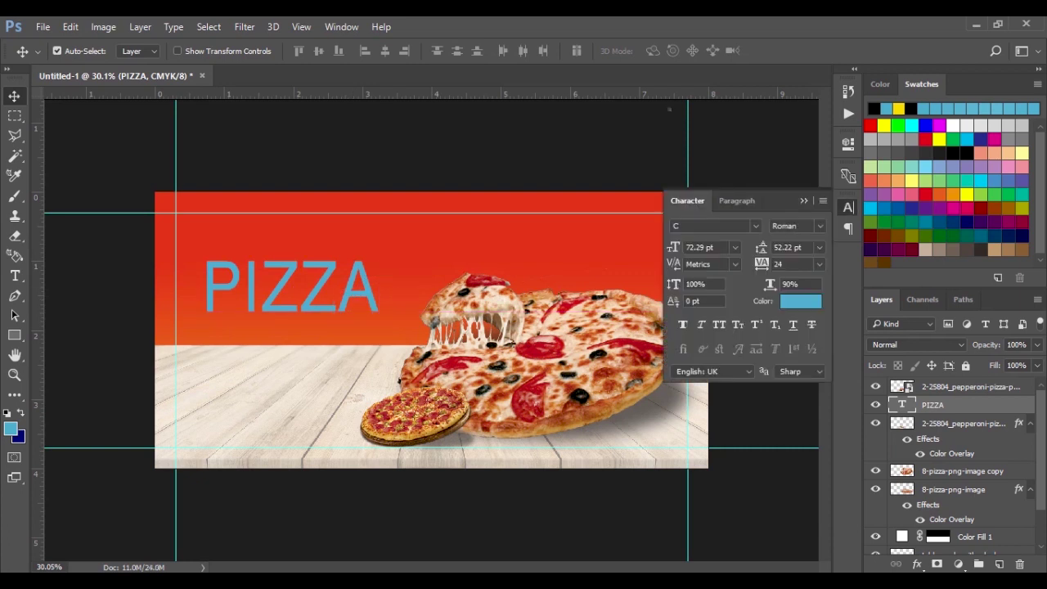
- Change the PIZZA font to Comic Sans MS Bold
click(755, 226)
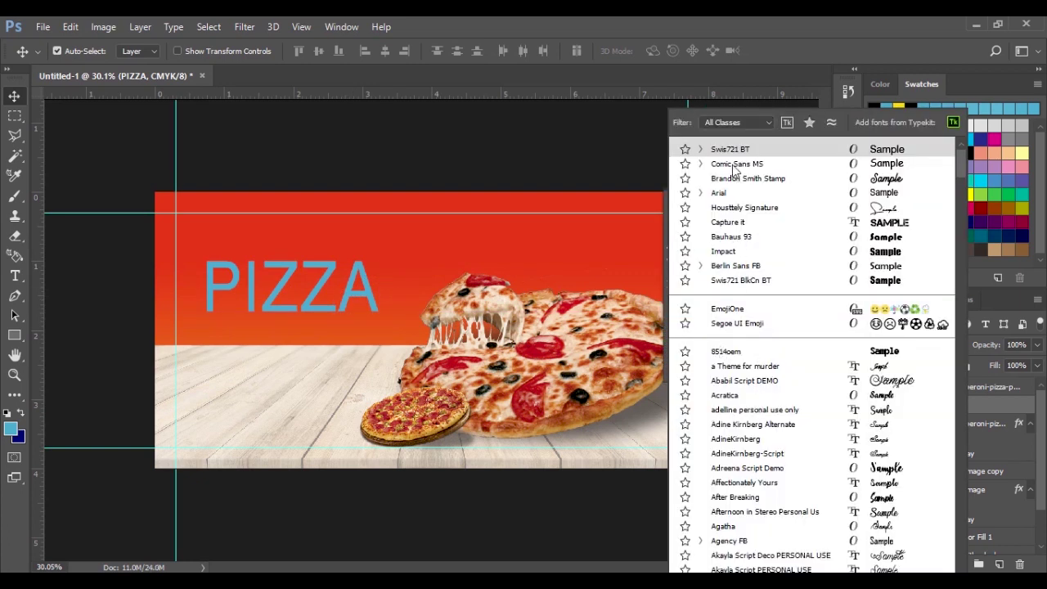
text(COMI)
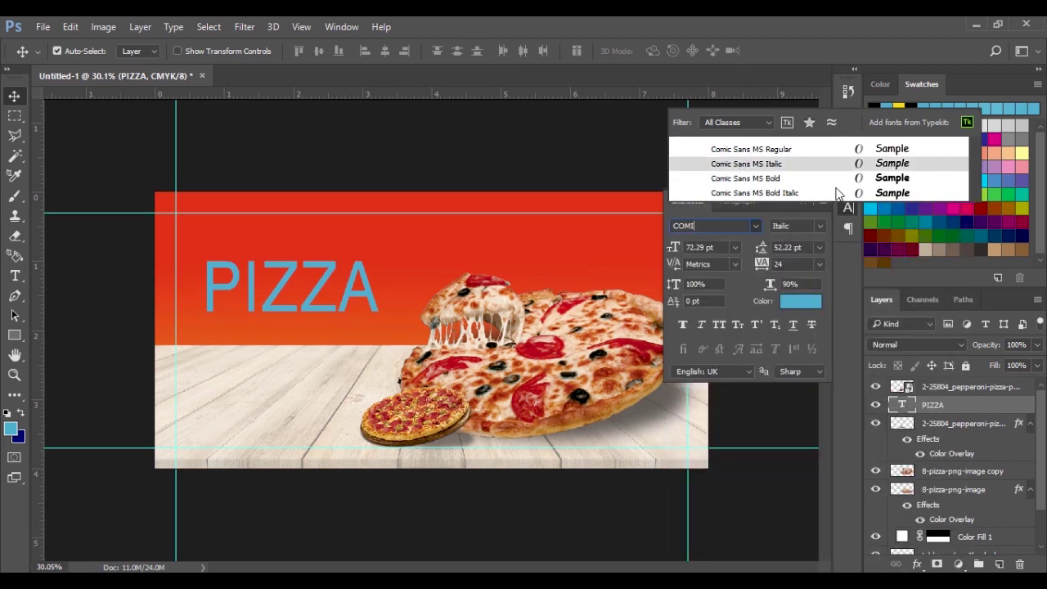
click(855, 178)
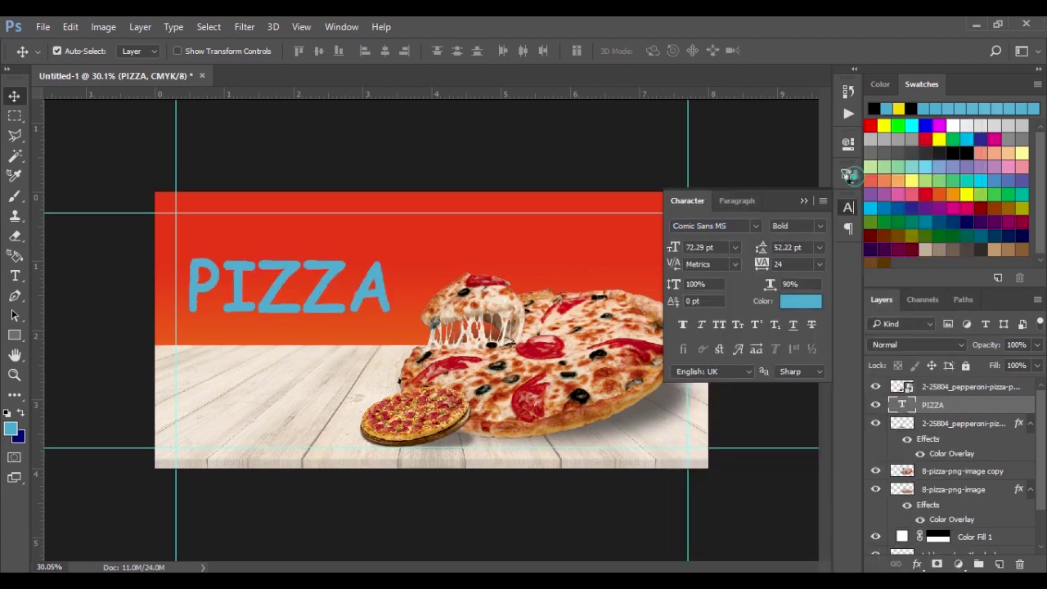
- Color PIZZA white and Alt-drag a copy of it just above the original
click(805, 302)
click(643, 193)
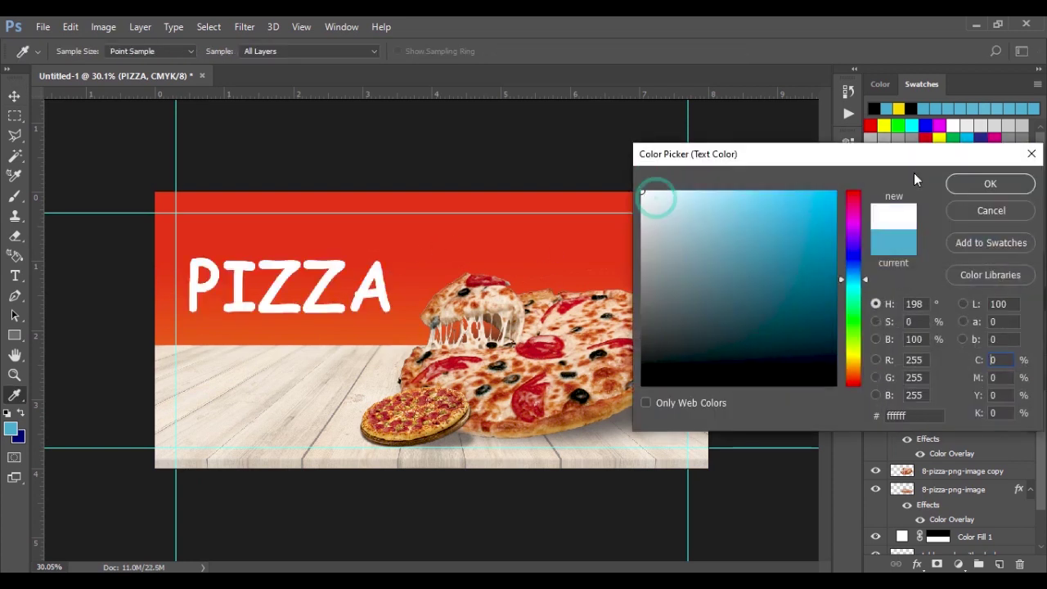
click(965, 183)
key(v)
drag(317, 286, 333, 242)
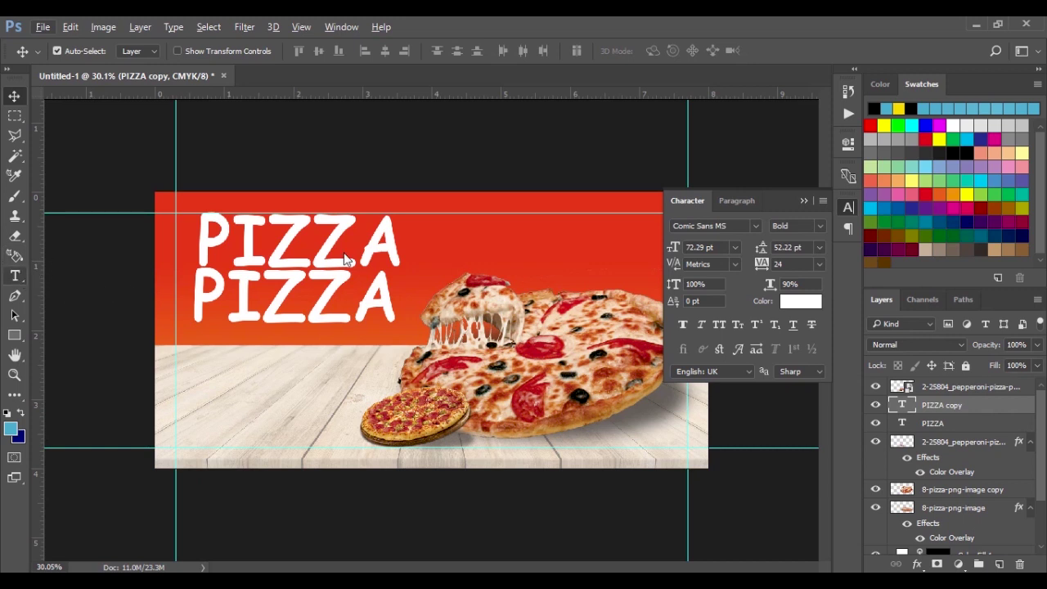
- Change the upper PIZZA copy's text to 'KILI HOT'
double_click(297, 243)
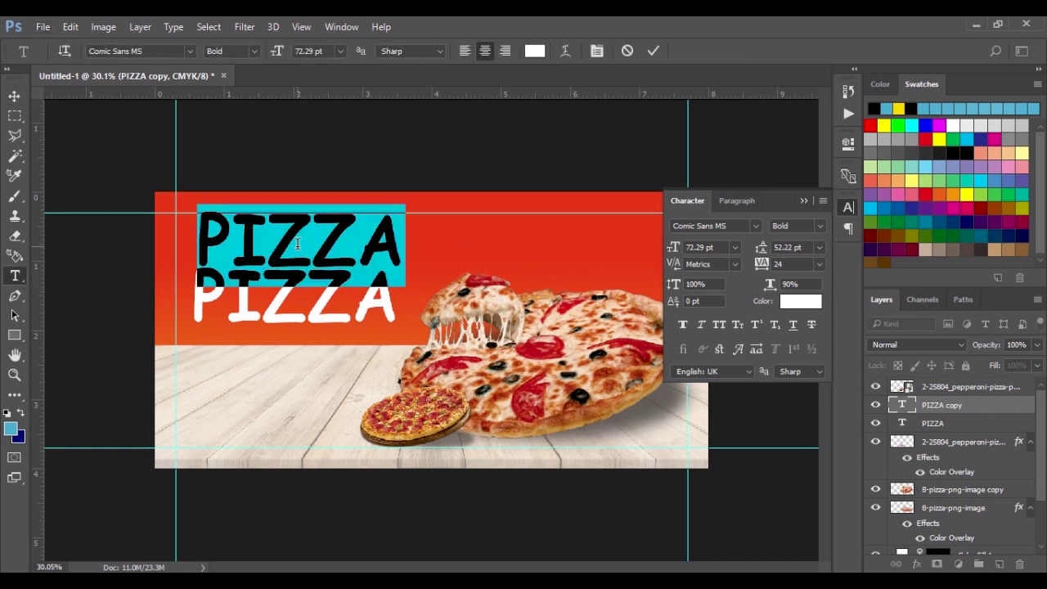
text(KILI)
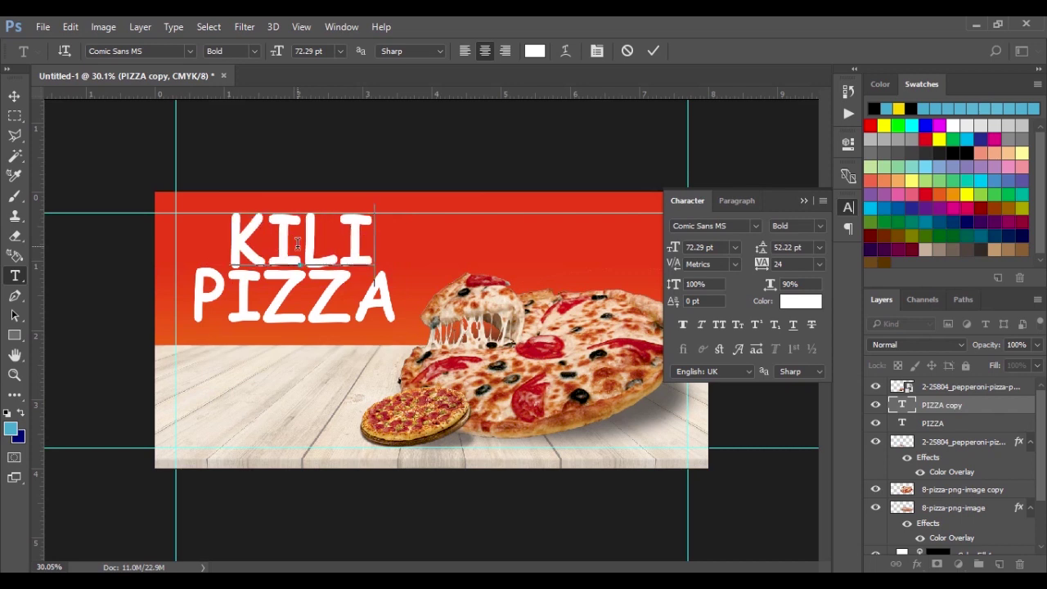
text( HOT)
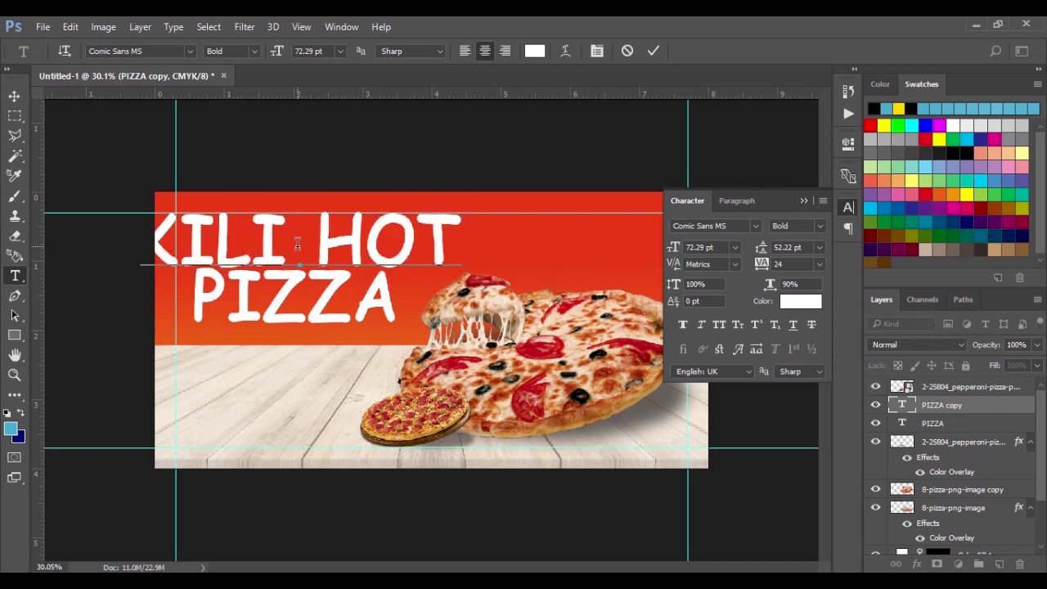
click(656, 50)
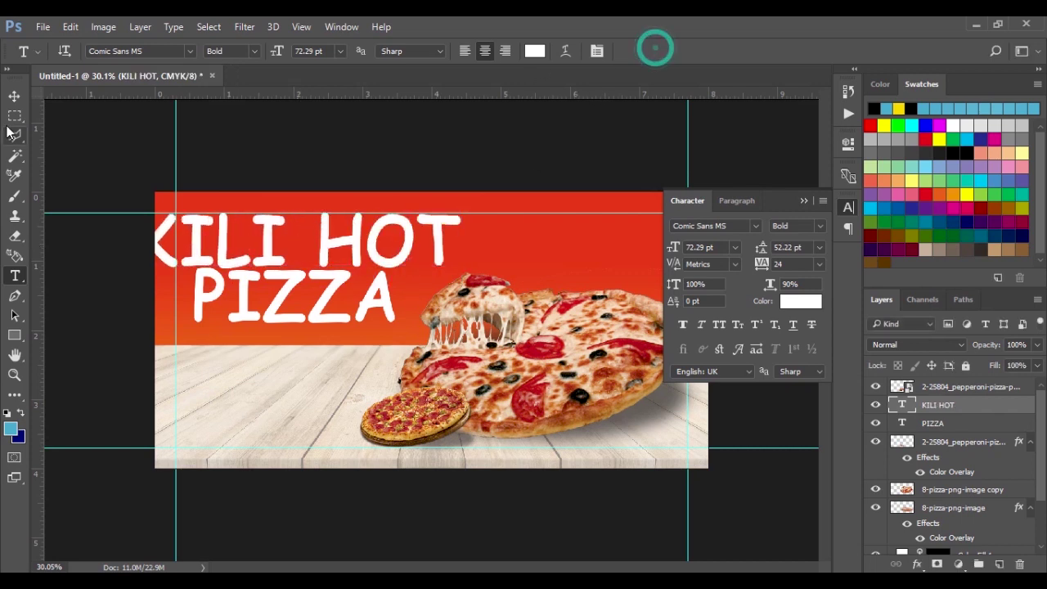
- Shrink KILI HOT to about a third and centre it just above PIZZA
key(v)
key(ctrl+t)
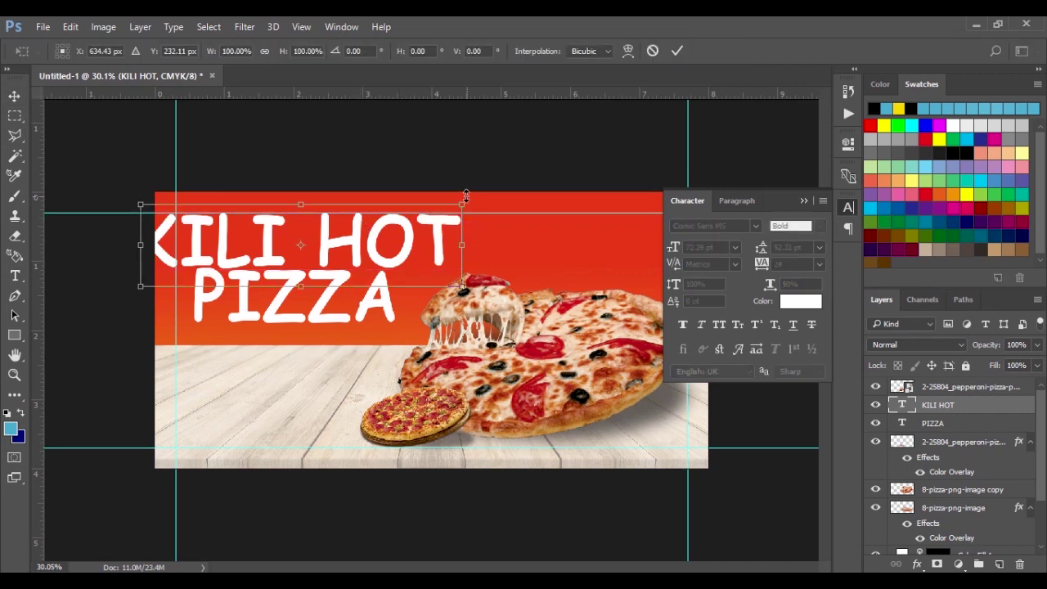
drag(461, 201, 349, 252)
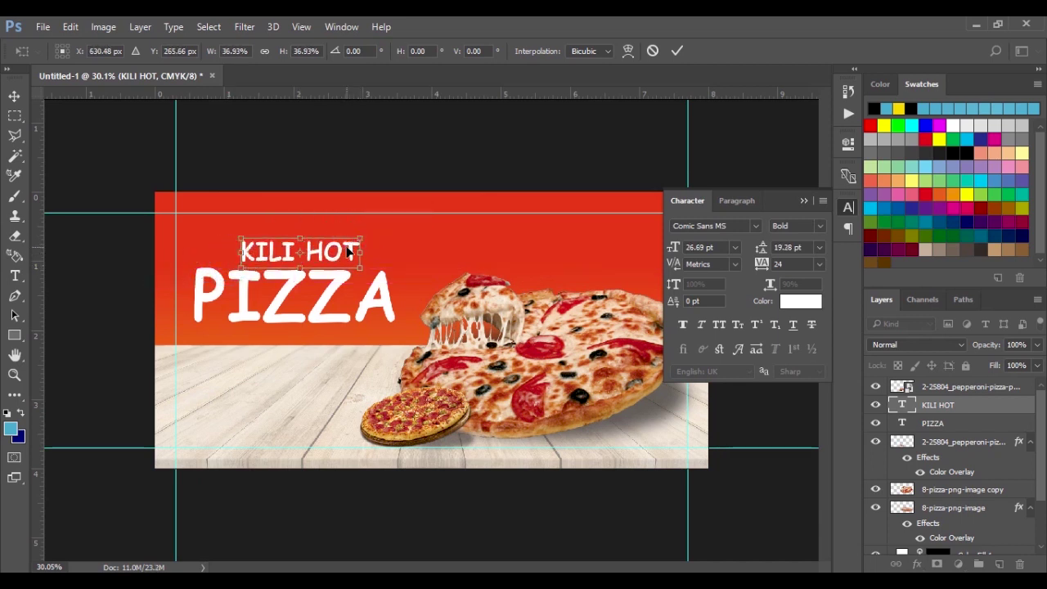
drag(235, 236, 226, 236)
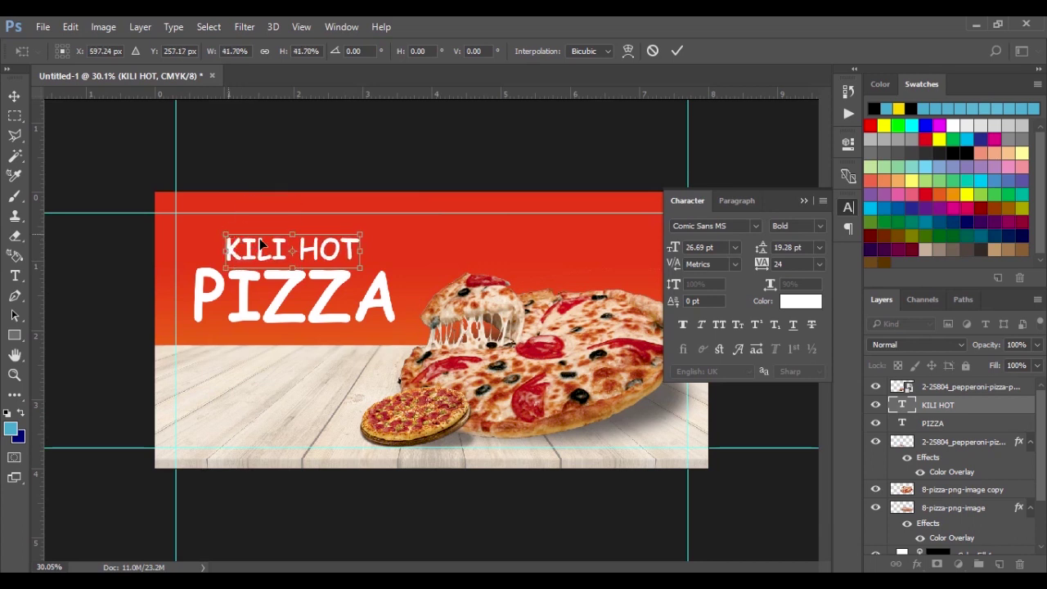
drag(360, 234, 343, 256)
key(Return)
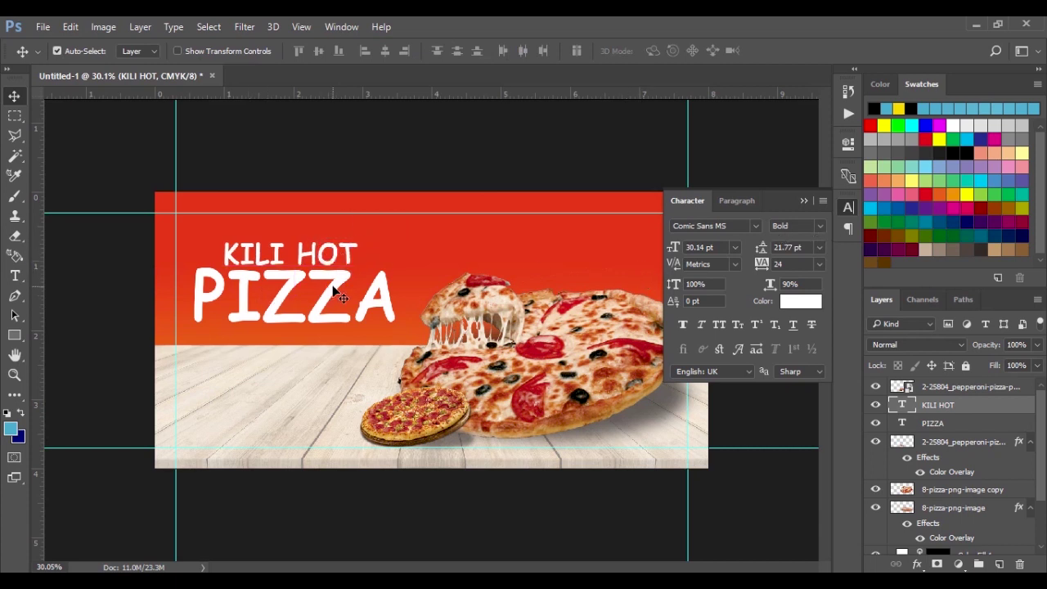
click(805, 200)
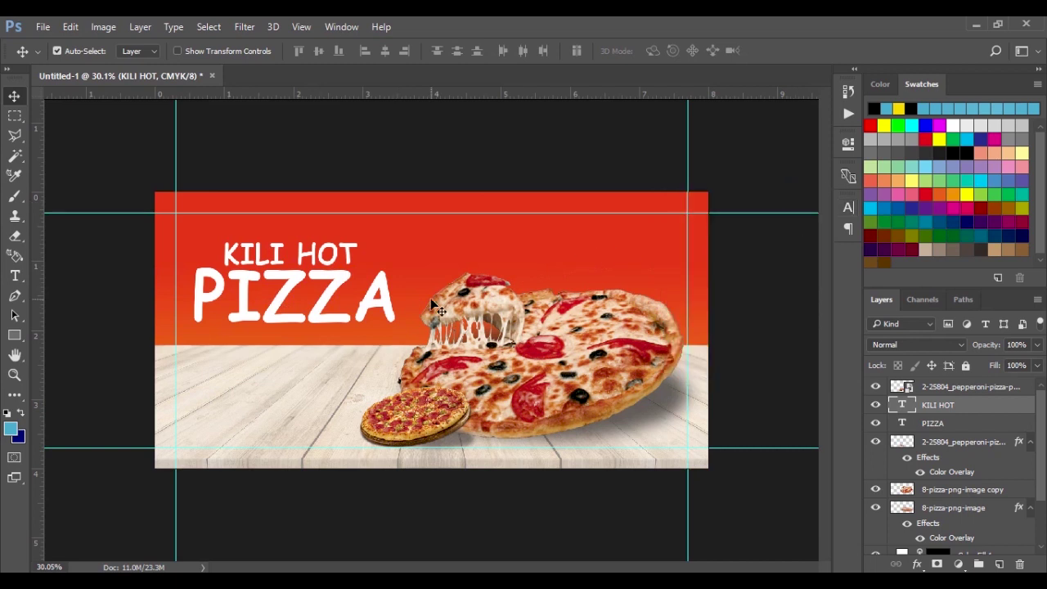
- Type the tagline 'the best options of the in your town' below PIZZA
click(14, 276)
click(205, 340)
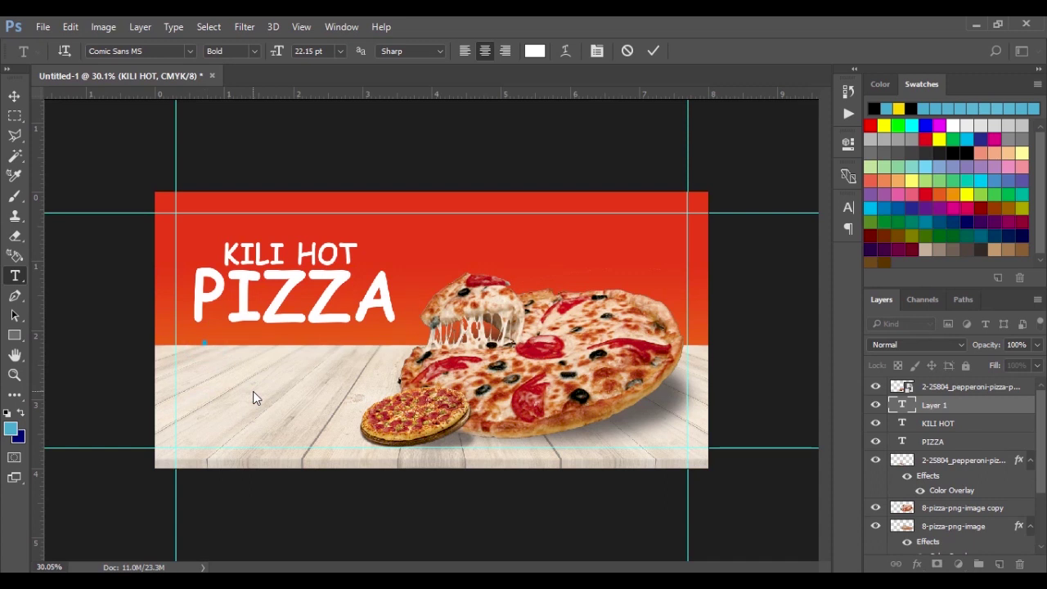
text(the be st op)
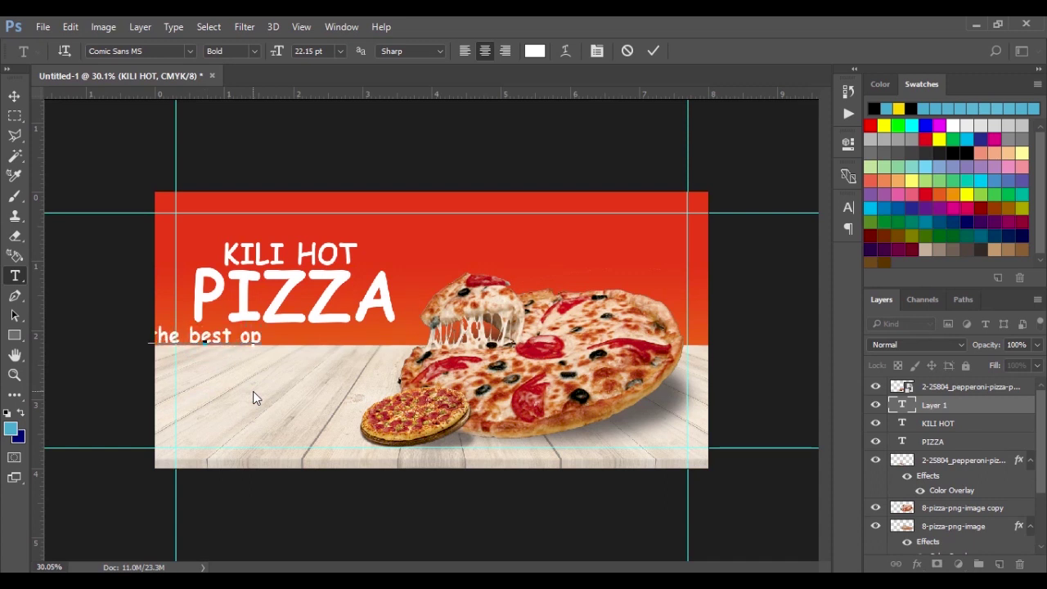
text(tions of the )
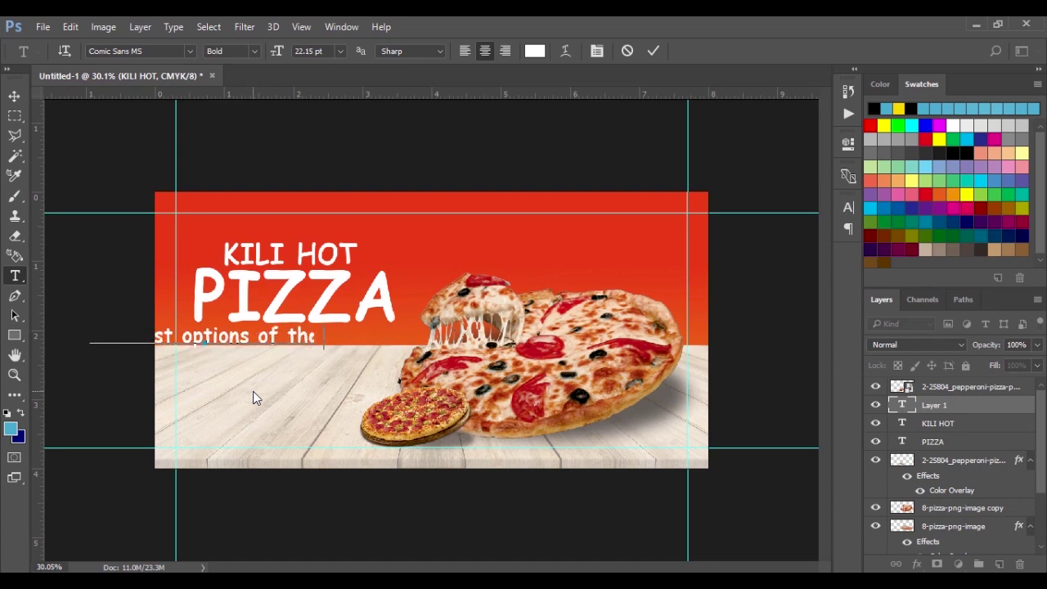
text(in y)
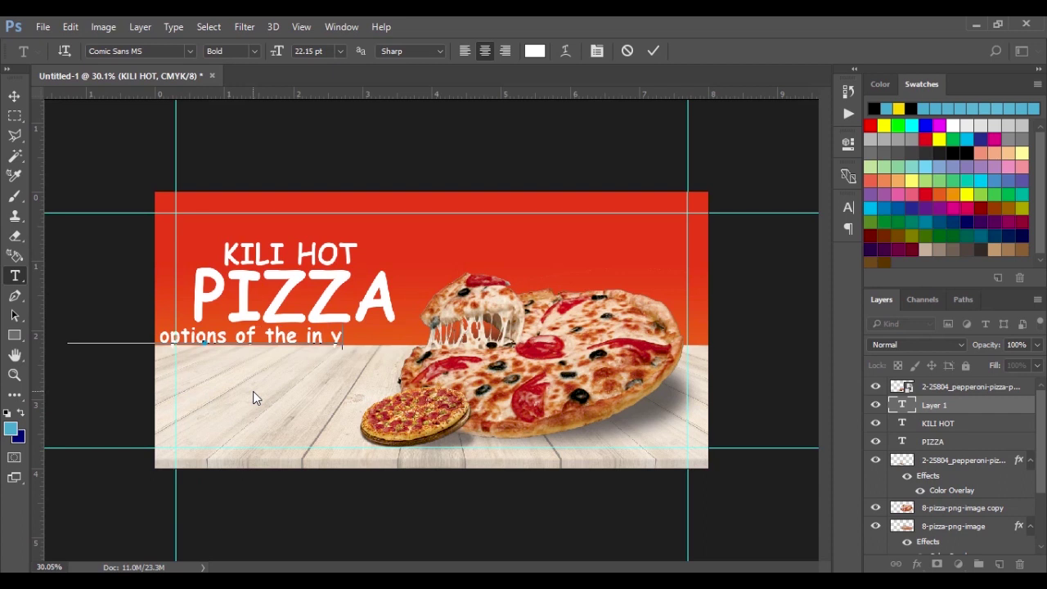
text(our town)
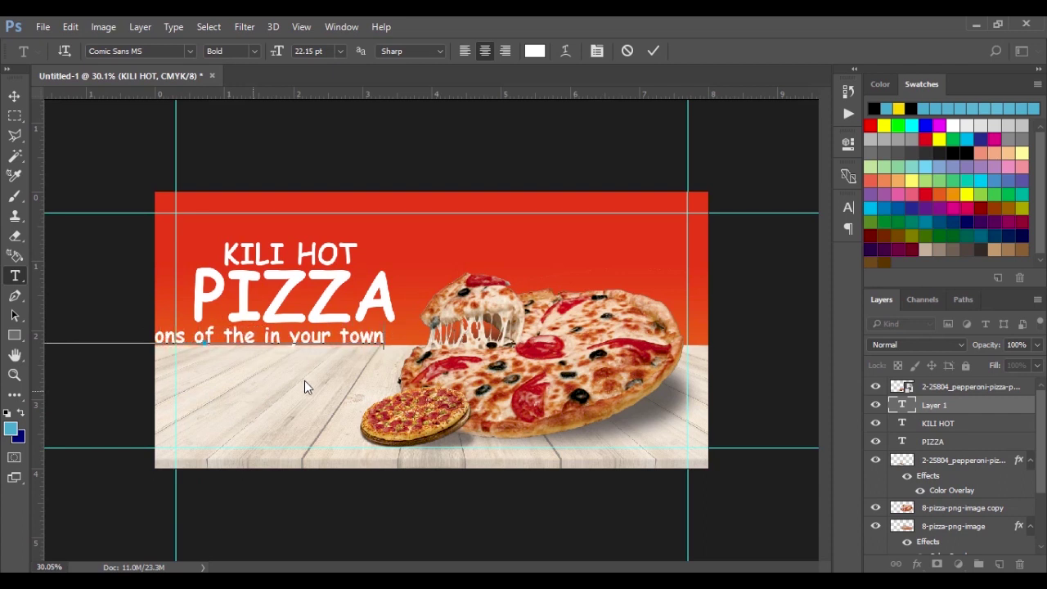
click(14, 95)
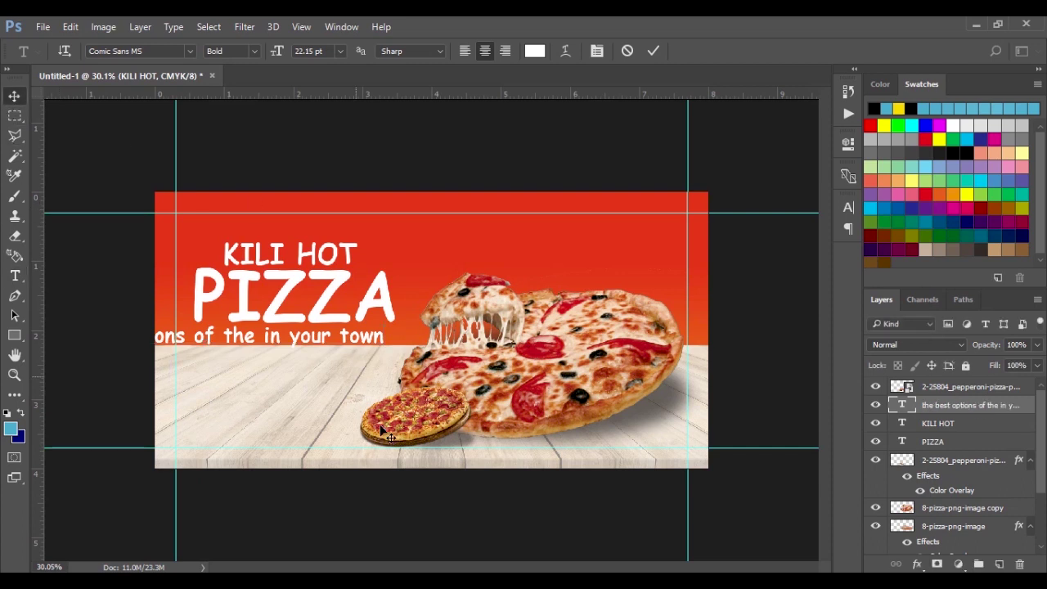
- Shift the tagline right and scale it to about 69% to fit under PIZZA
drag(311, 347, 347, 348)
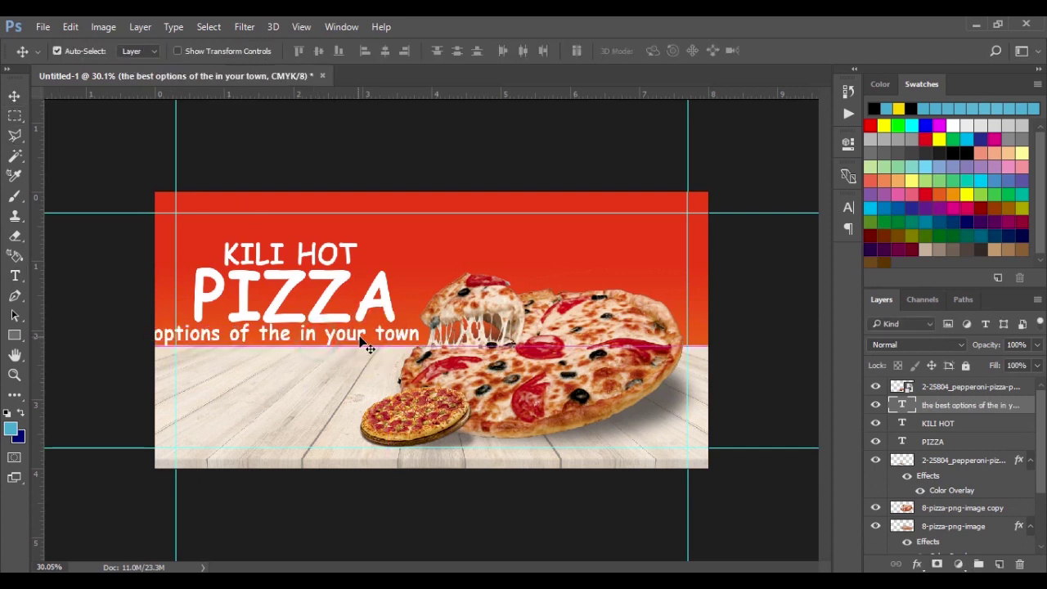
key(ctrl+t)
drag(423, 323, 369, 335)
key(Return)
- Change the tagline font to Swis721 BT Roman
click(847, 210)
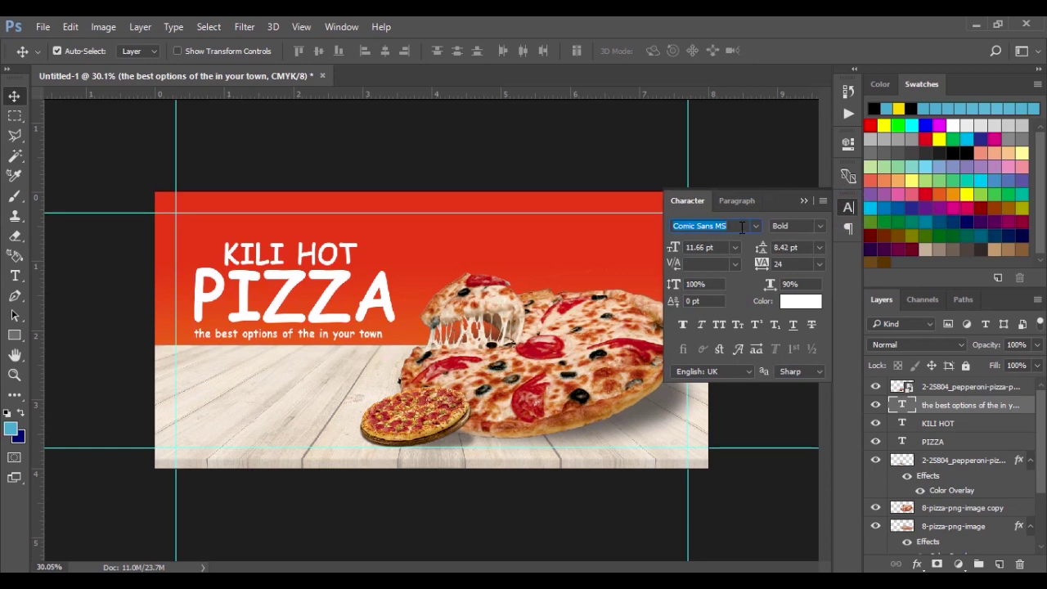
text(sw)
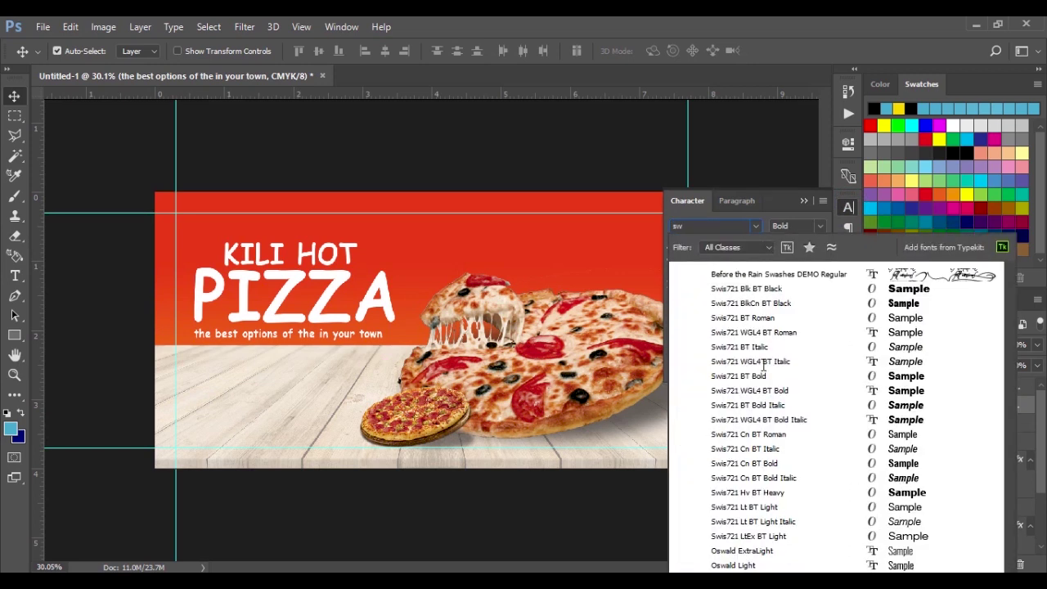
click(881, 323)
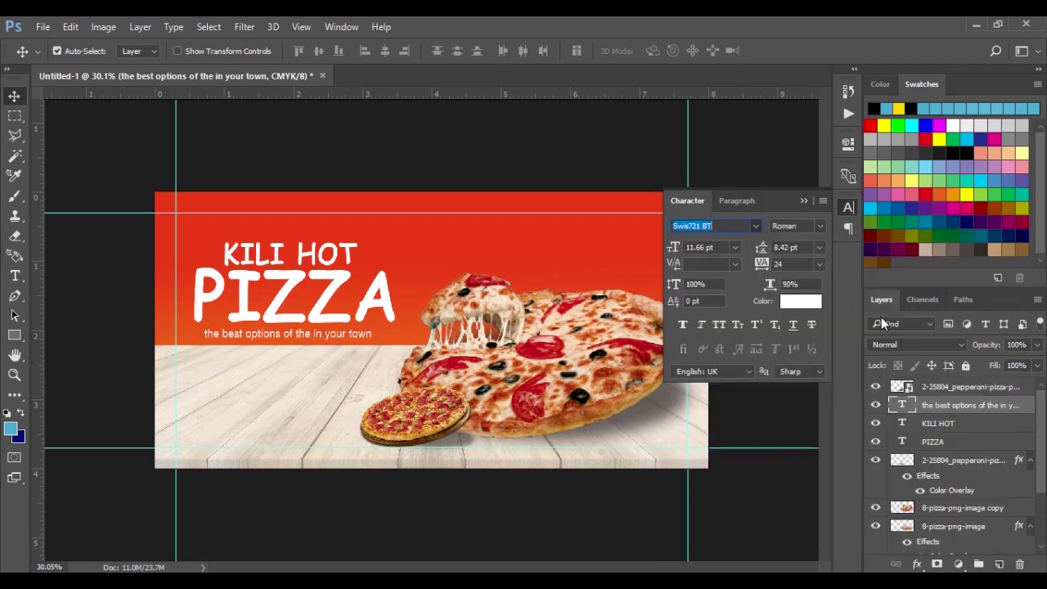
click(804, 201)
- Enlarge the tagline to about 111% and shift it left beneath PIZZA
mouse_move(288, 336)
mouse_down()
mouse_move(278, 338)
mouse_move(288, 335)
mouse_up()
key(ctrl)
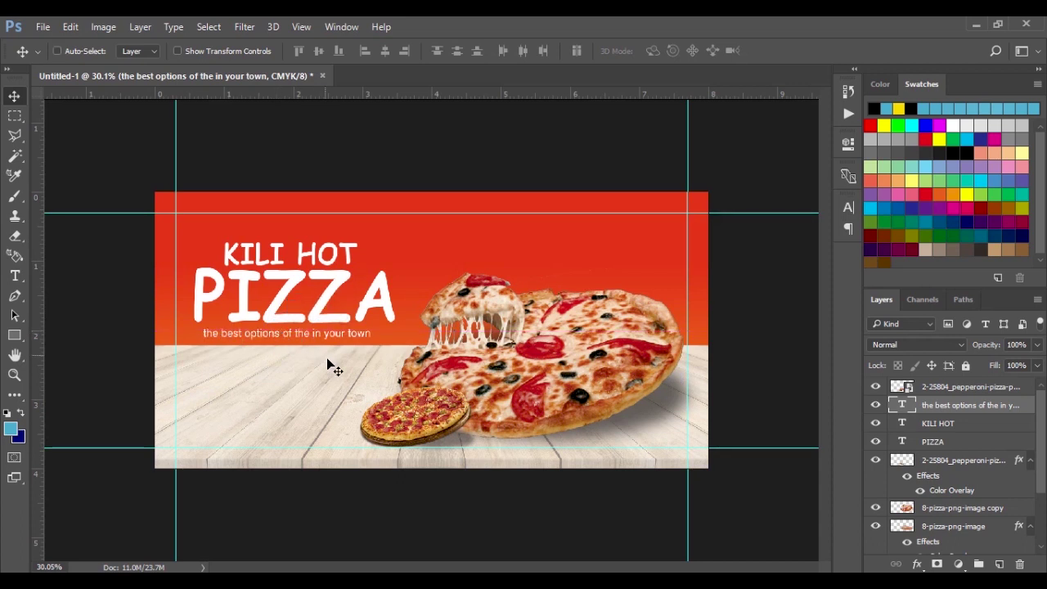
key(ctrl+t)
mouse_move(370, 328)
mouse_down()
mouse_move(381, 328)
mouse_move(364, 337)
mouse_up()
key(Return)
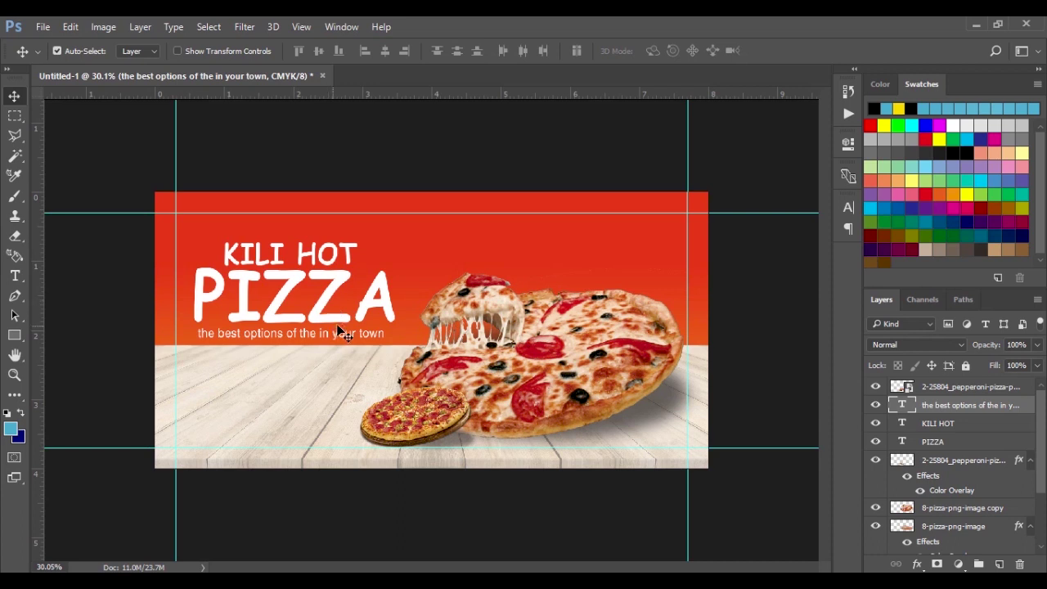
- Draw a large circular burst custom shape over the red background
click(411, 262)
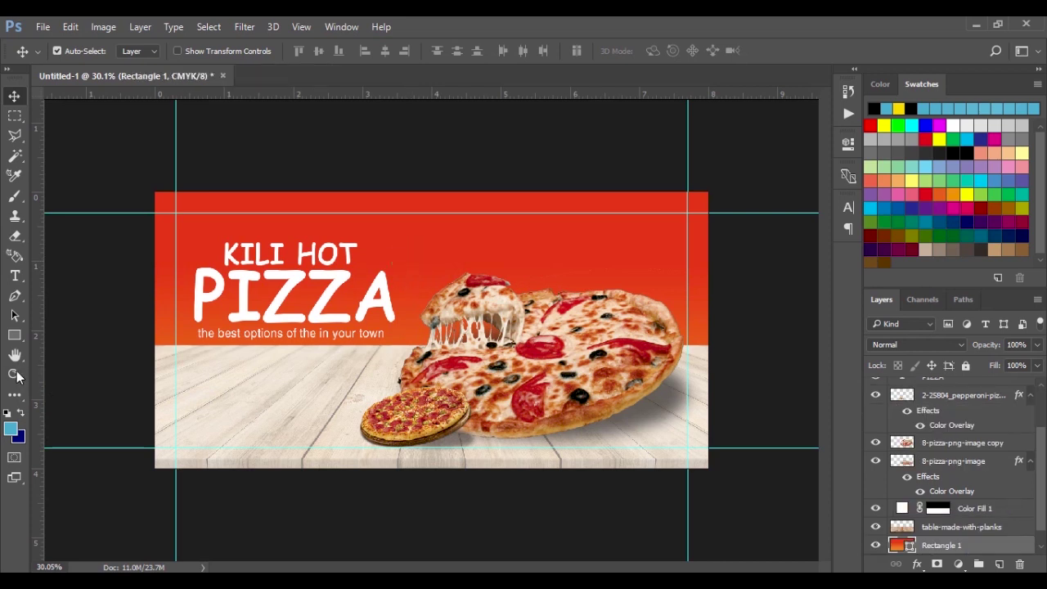
click(19, 345)
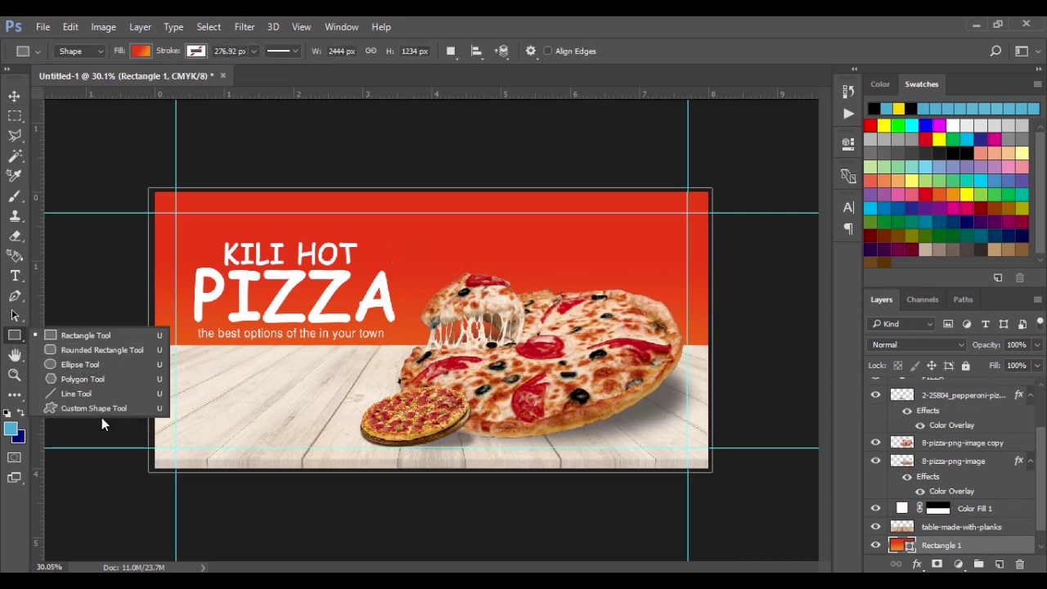
click(103, 413)
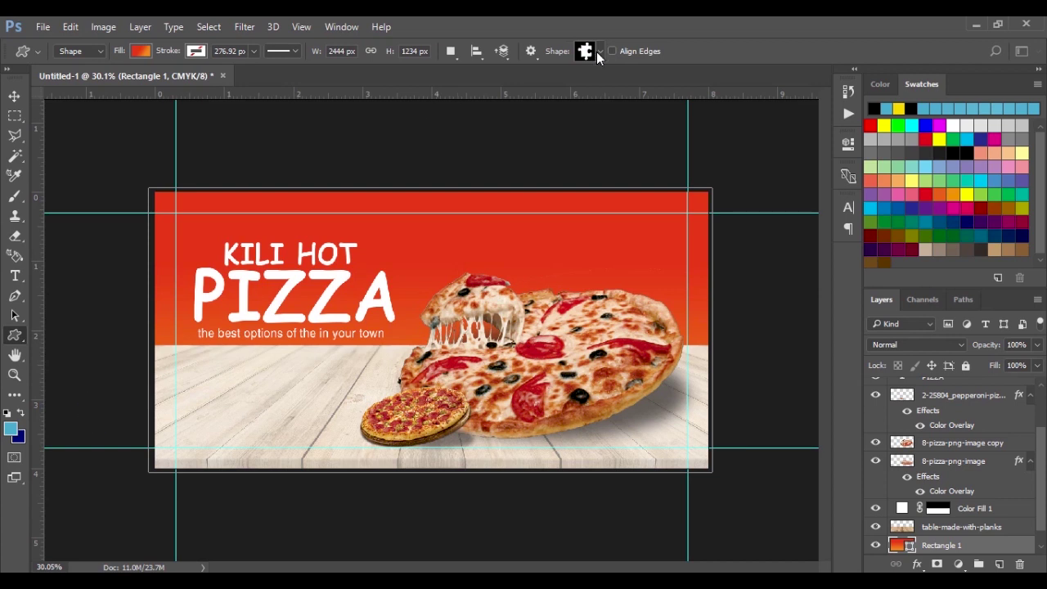
click(598, 53)
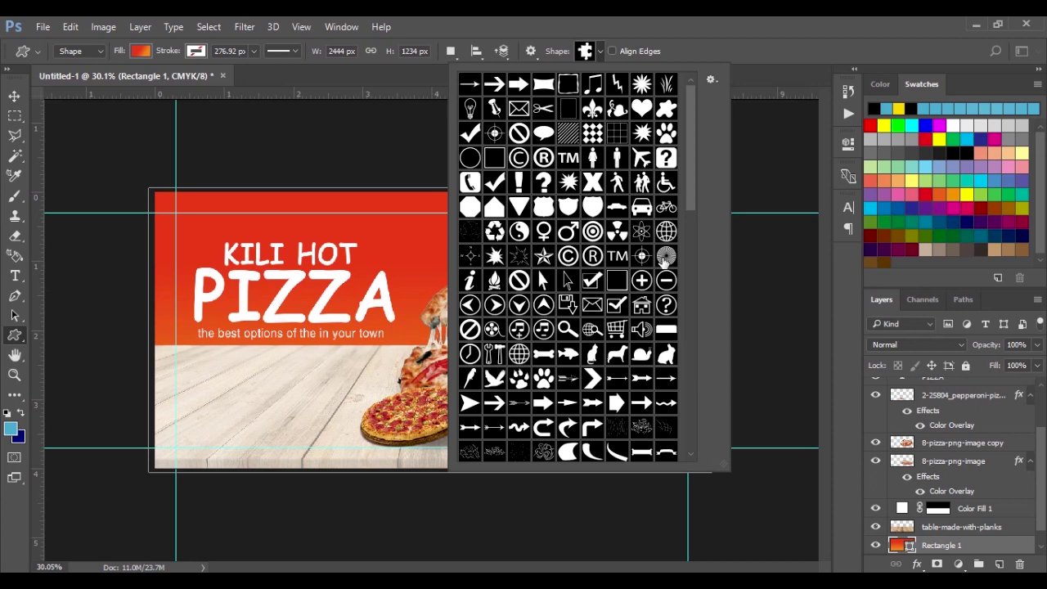
click(665, 257)
key(Return)
drag(216, 135, 757, 571)
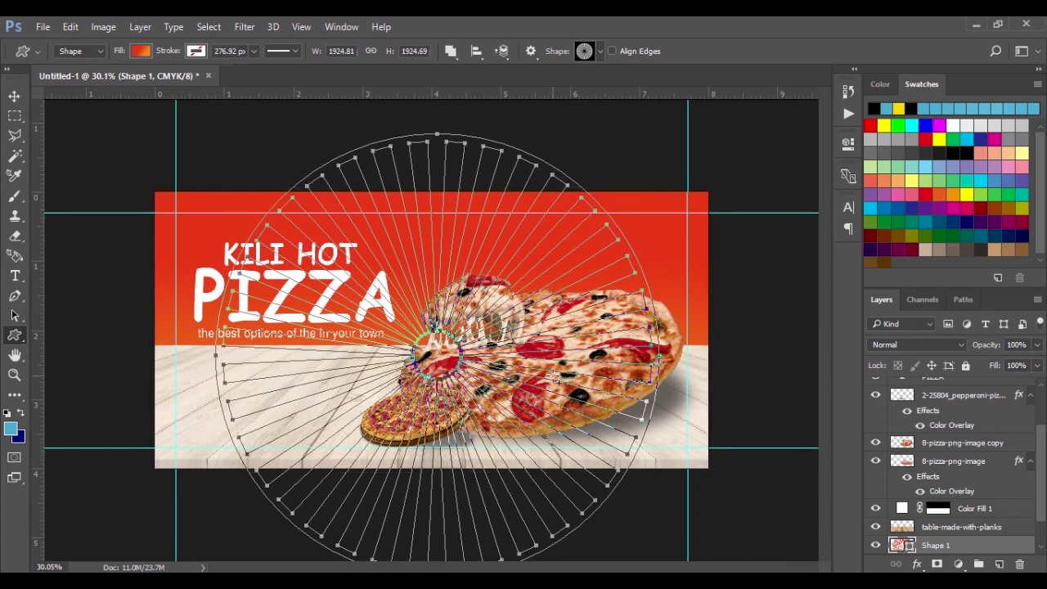
- Scale the burst to about 151% and move it up behind the headline
click(14, 96)
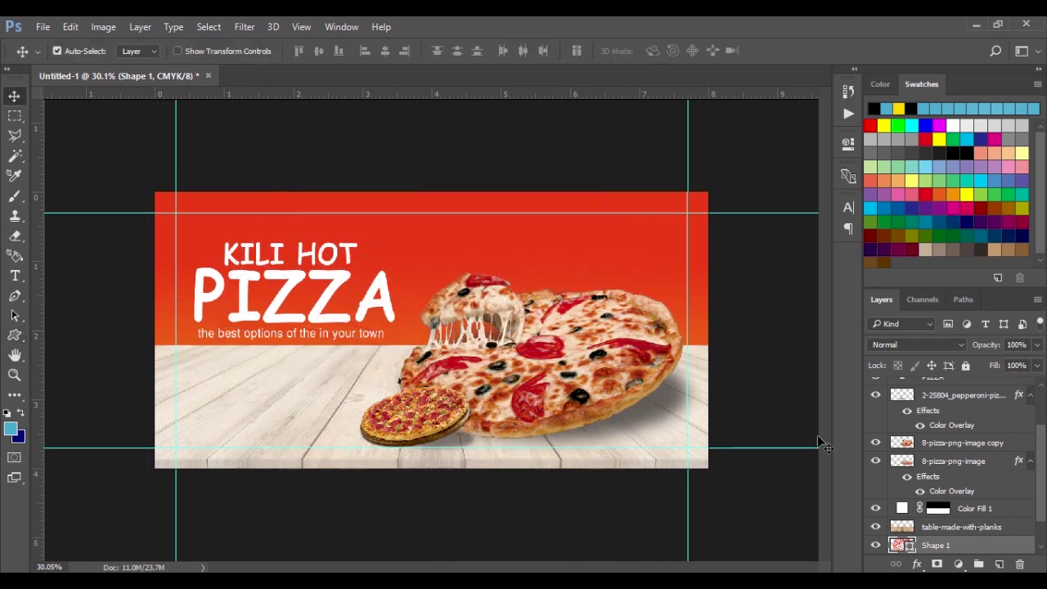
key(ctrl)
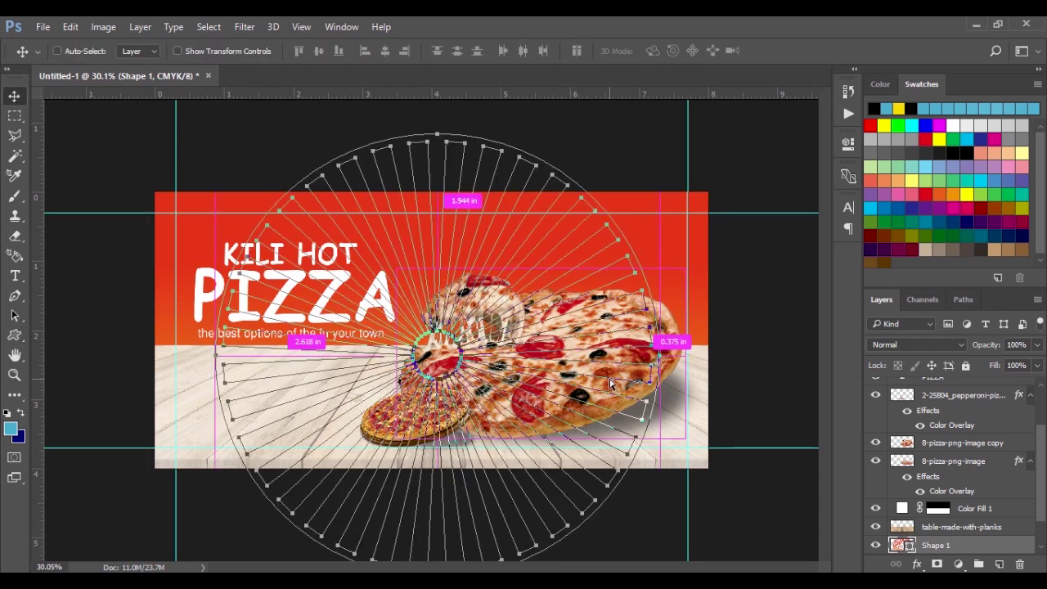
key(ctrl+t)
drag(545, 345, 572, 264)
drag(666, 451, 766, 544)
mouse_move(697, 369)
mouse_down()
mouse_move(696, 331)
mouse_move(705, 363)
mouse_up()
double_click(712, 351)
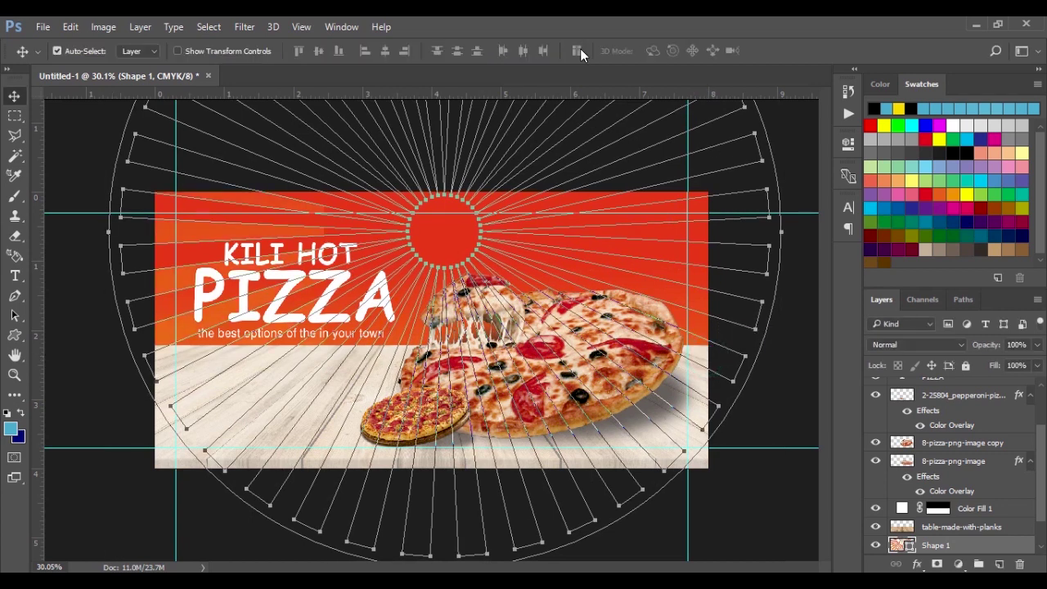
- Nudge the burst shape down slightly and reapply its transform
click(795, 316)
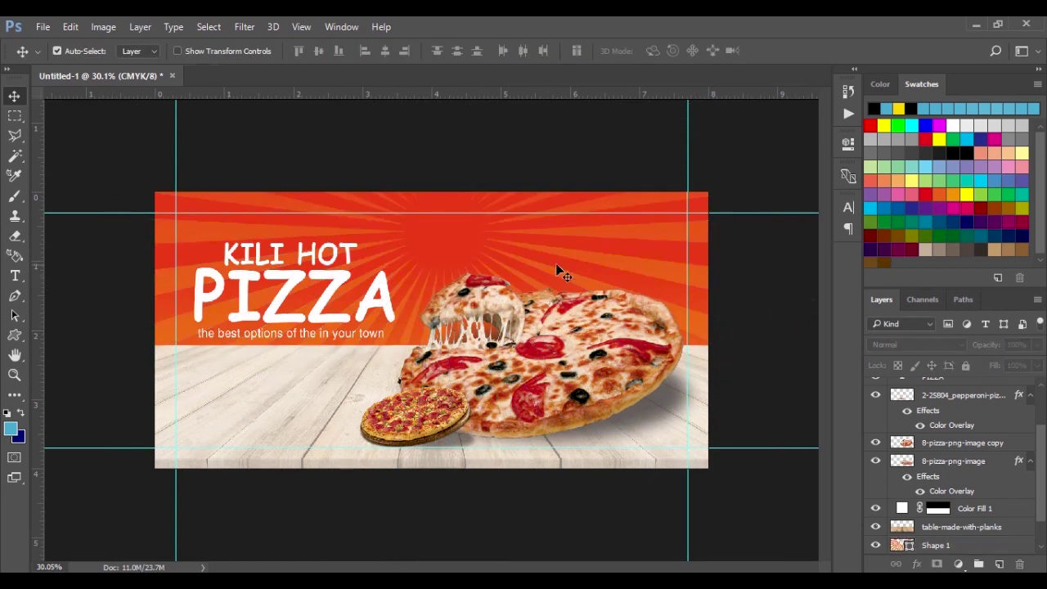
drag(608, 254, 618, 275)
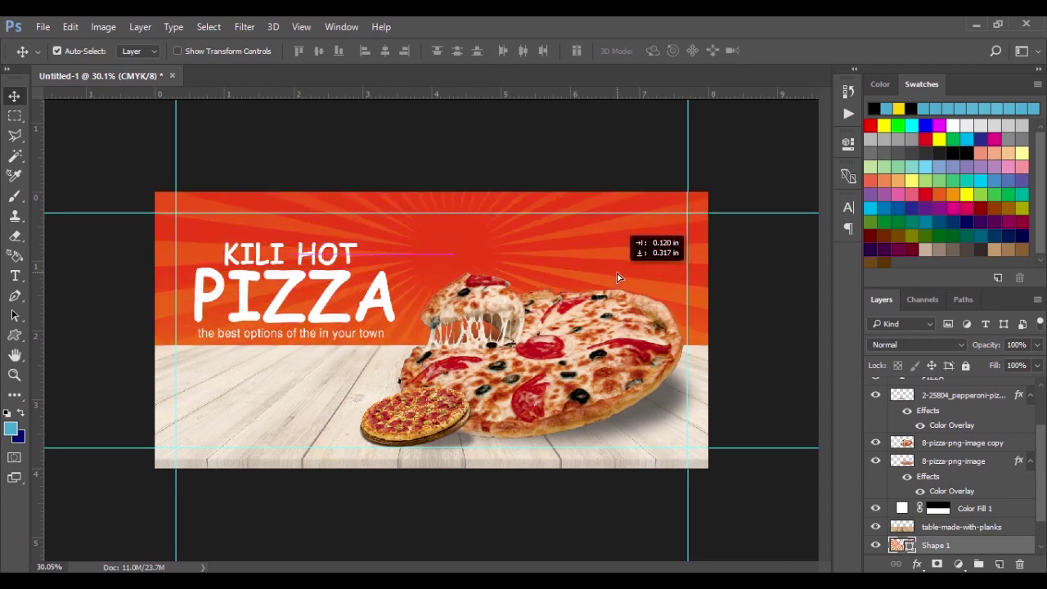
key(ctrl+t)
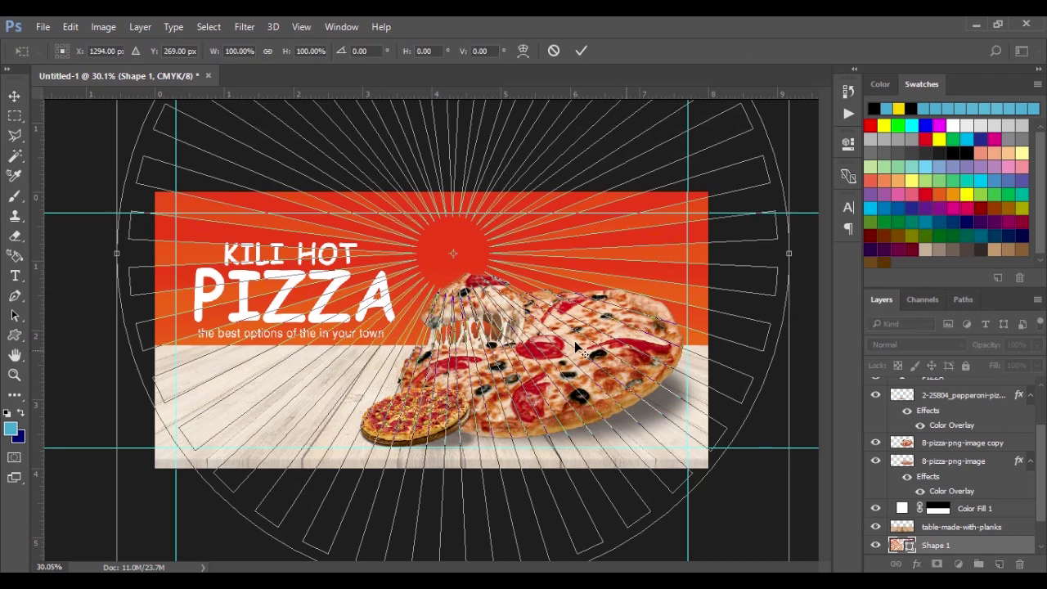
key(ctrl+minus)
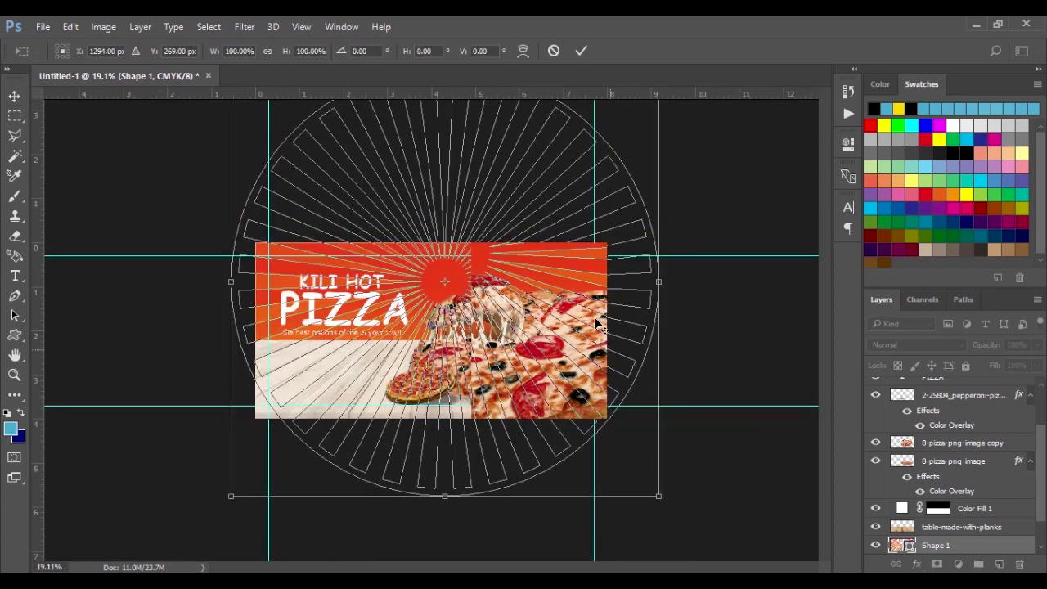
key(ctrl+plus)
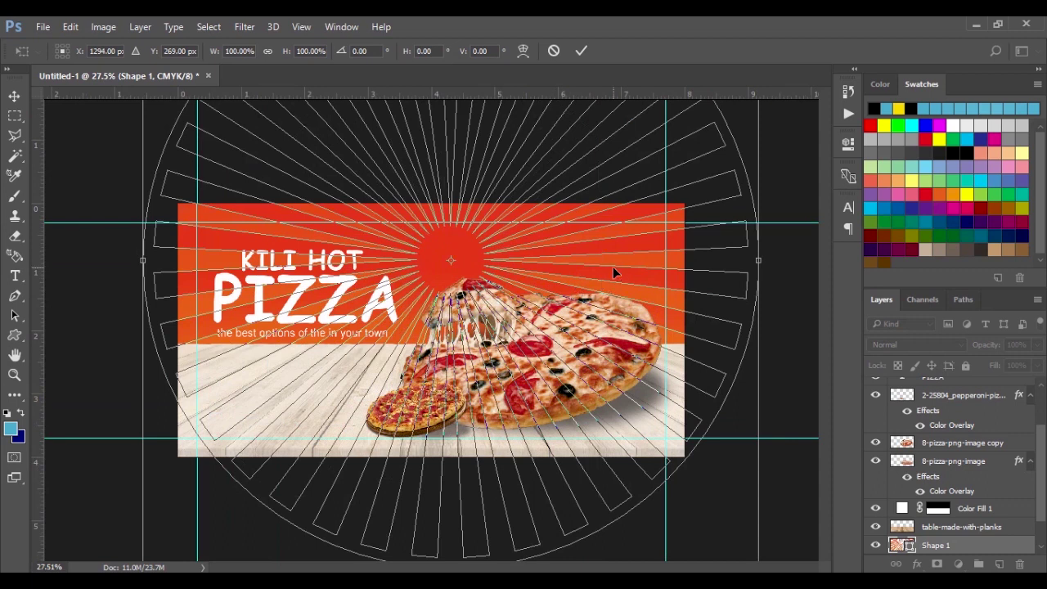
double_click(614, 257)
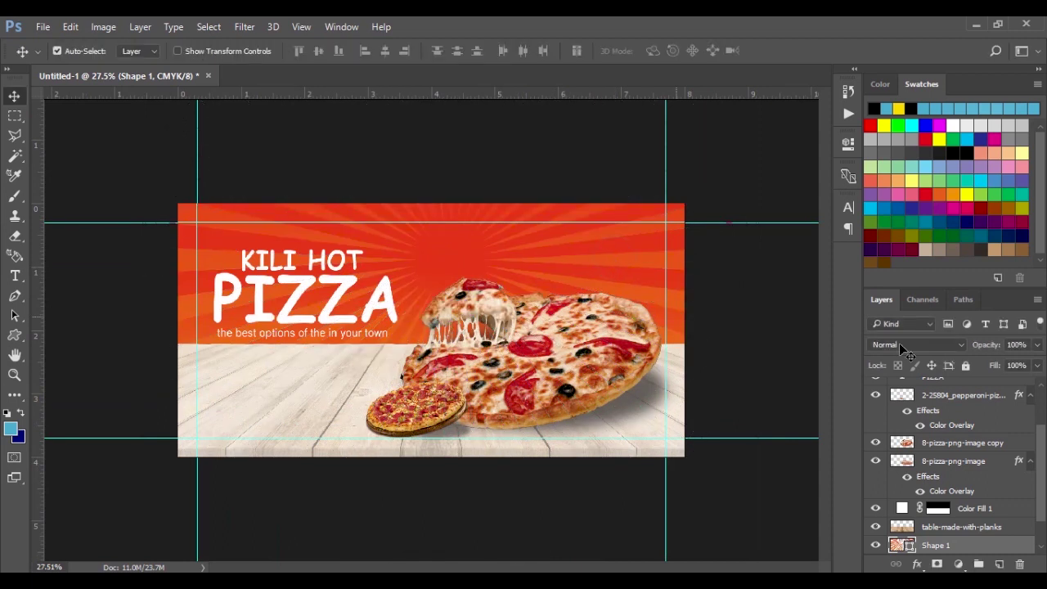
- Lower the Shape 1 sunburst's opacity to 56%, shifting it slightly sideways
mouse_move(986, 346)
mouse_down()
mouse_move(958, 346)
mouse_move(982, 342)
mouse_move(973, 347)
mouse_up()
drag(626, 290, 620, 325)
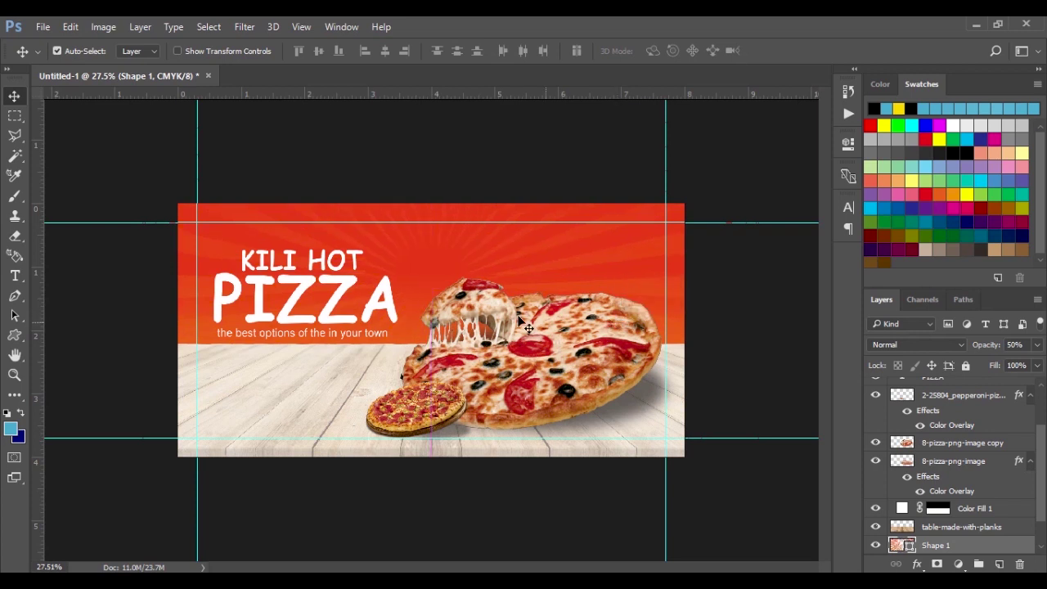
scroll(523, 323, up, 3)
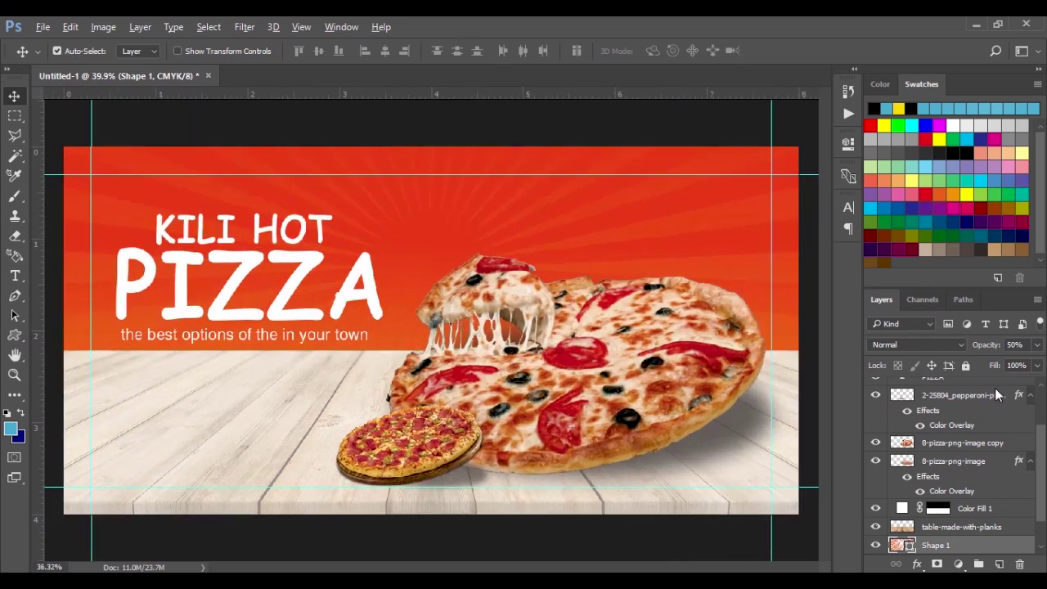
drag(981, 350, 984, 350)
scroll(617, 331, down, 3)
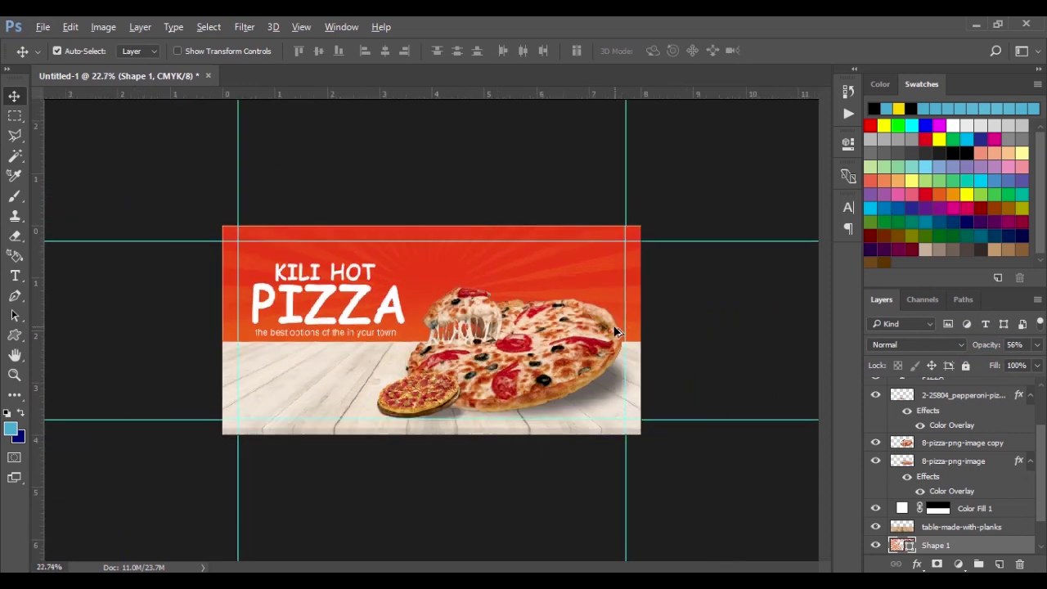
scroll(486, 328, up, 1)
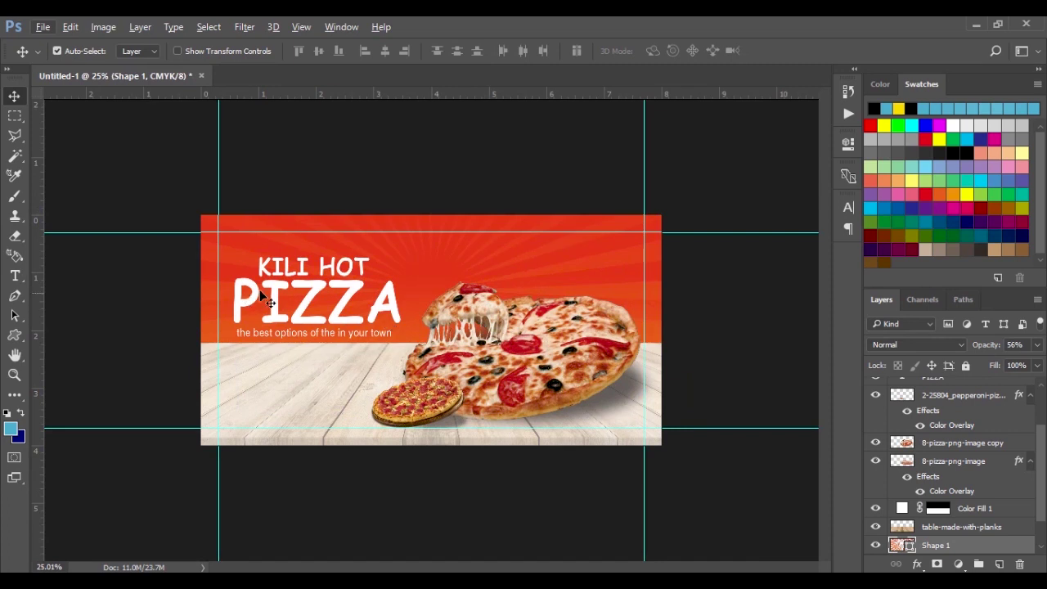
scroll(303, 299, up, 1)
- Colour the PIZZA headline red (#ef4523), sampled from the banner's background
click(336, 287)
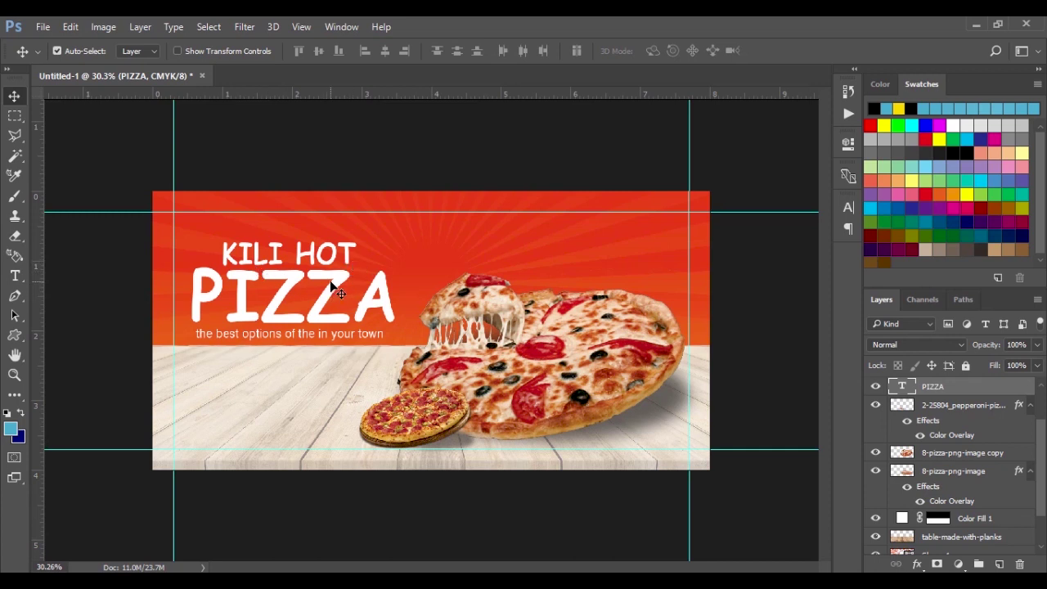
click(848, 208)
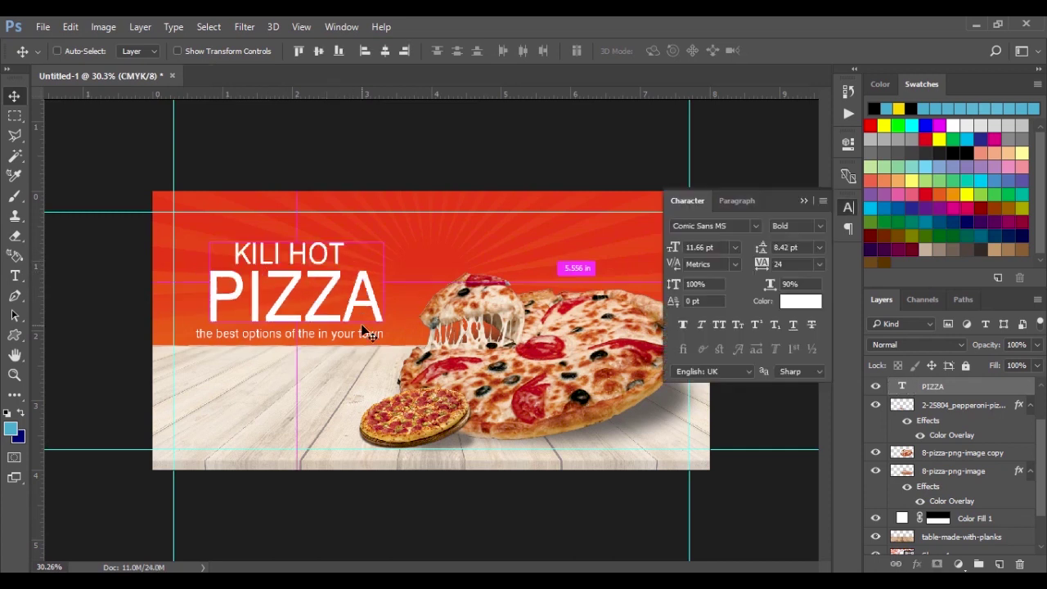
click(790, 302)
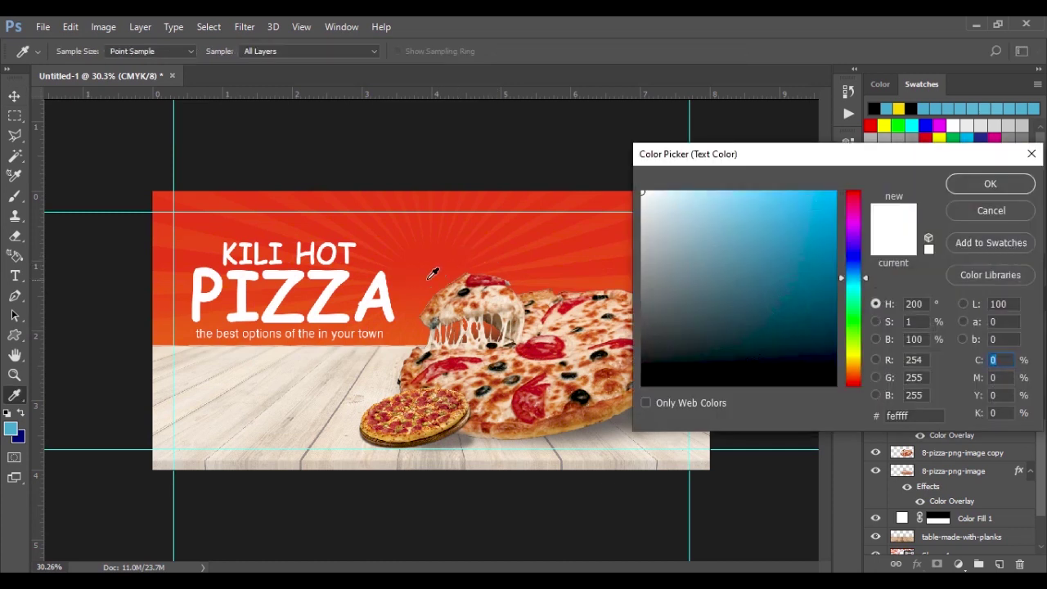
click(427, 277)
click(955, 188)
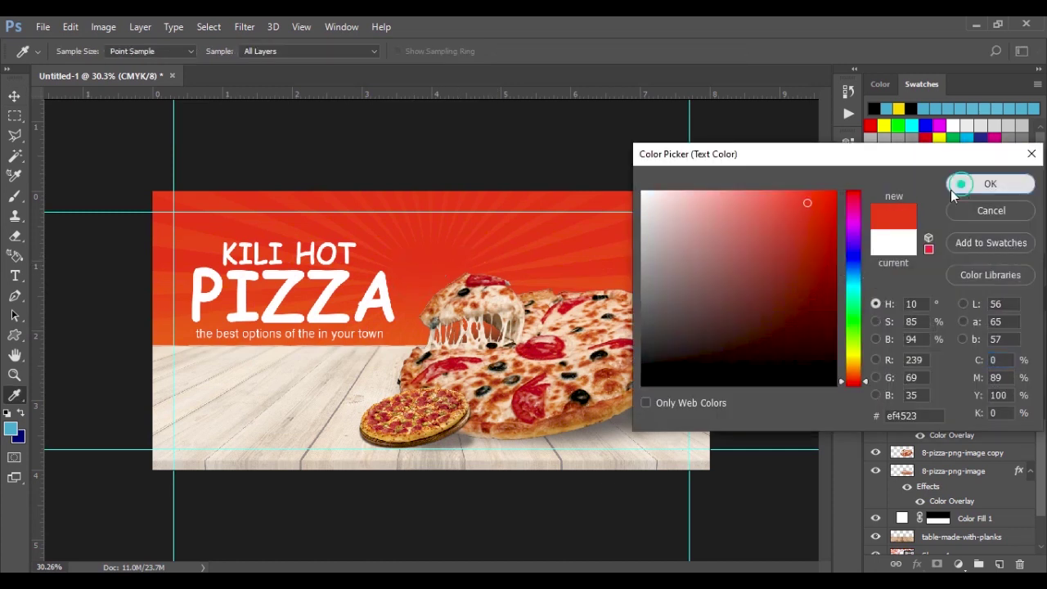
click(431, 172)
click(365, 302)
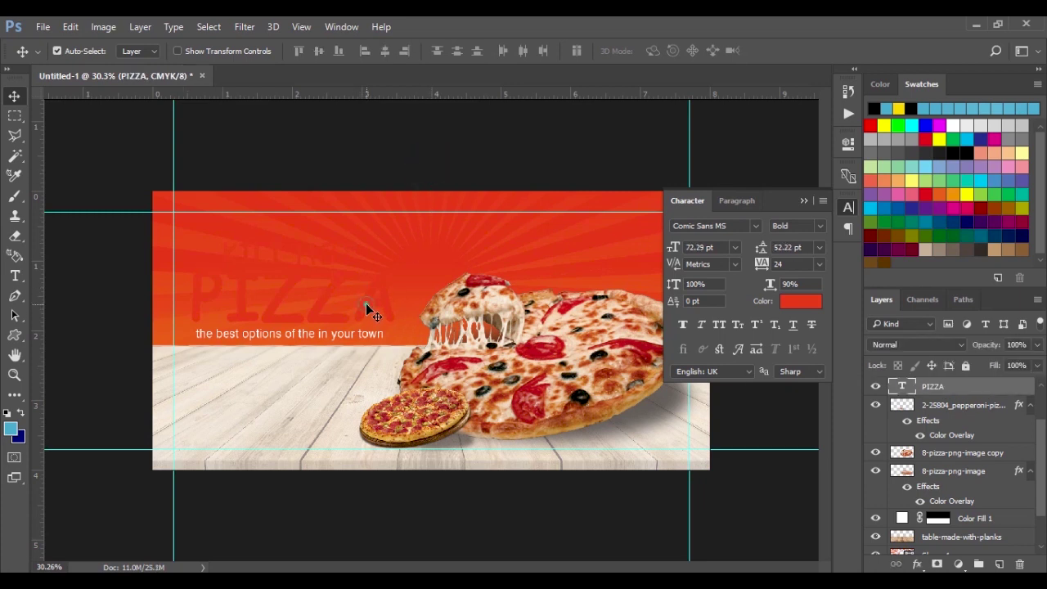
- Add a white drop shadow to PIZZA with distance 0, spread 100% and size 16
double_click(998, 394)
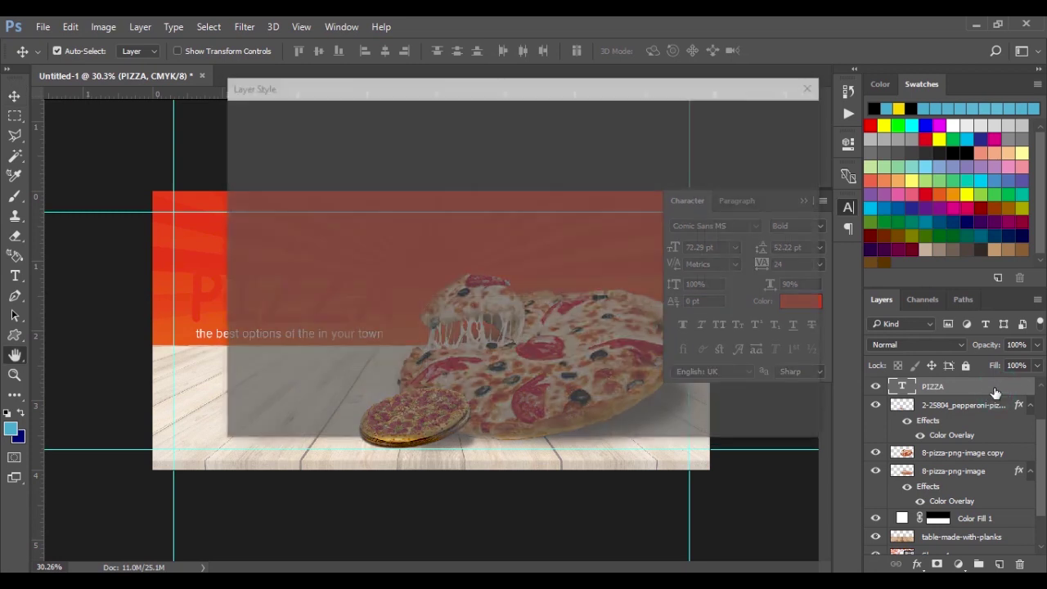
click(272, 376)
drag(331, 92, 585, 118)
drag(682, 249, 689, 256)
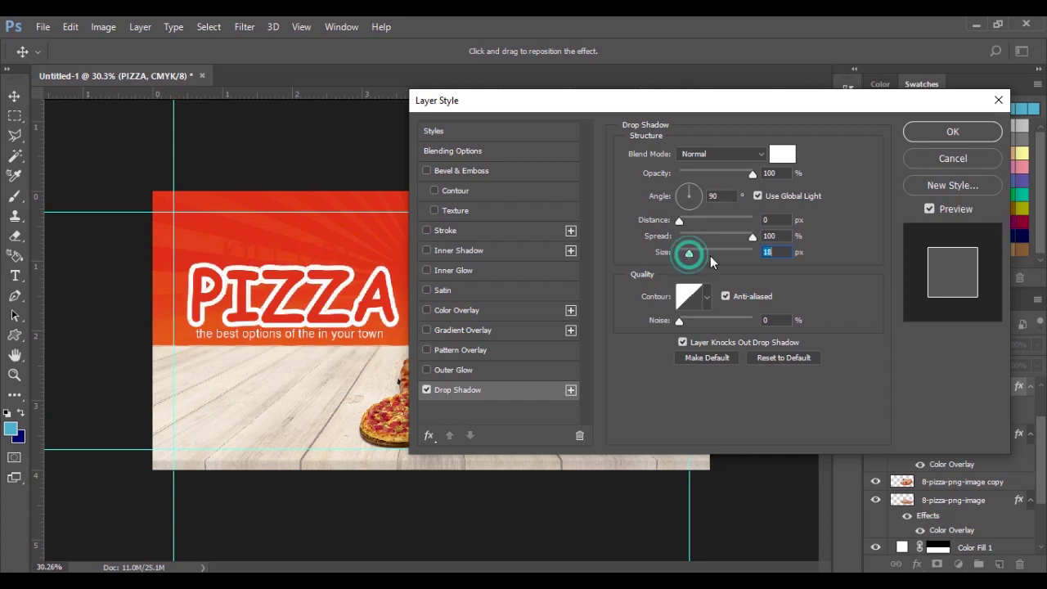
click(767, 253)
text(16)
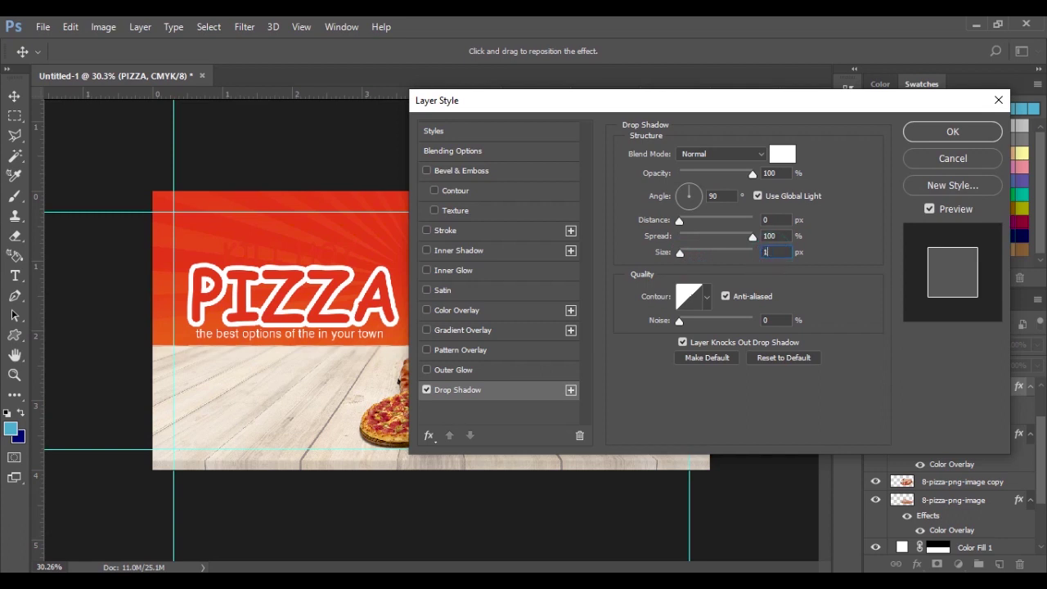
click(749, 237)
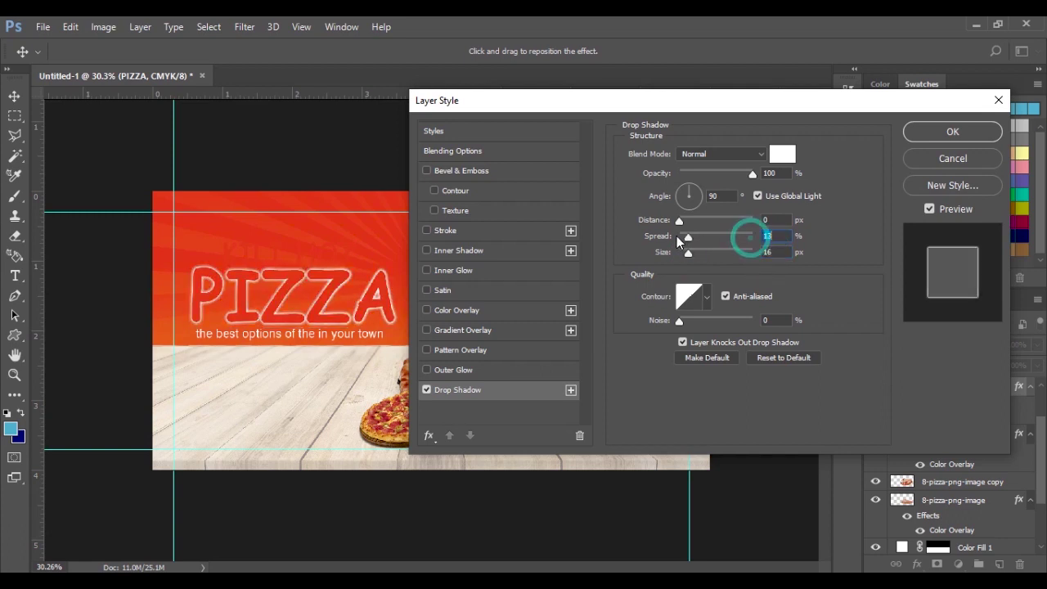
key(Up)
key(Up)
key(Up)
key(Up)
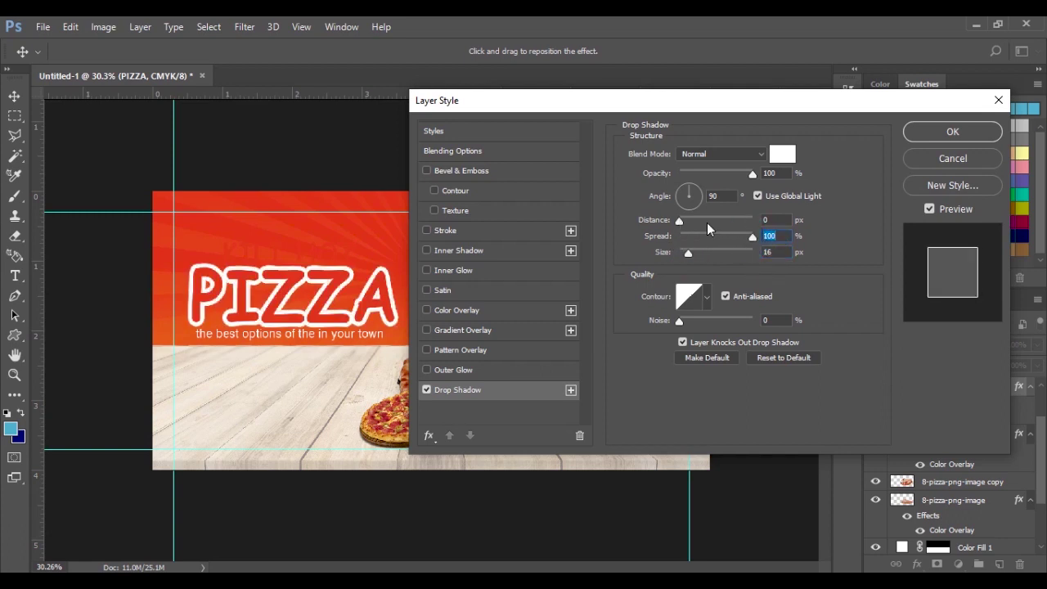
click(679, 220)
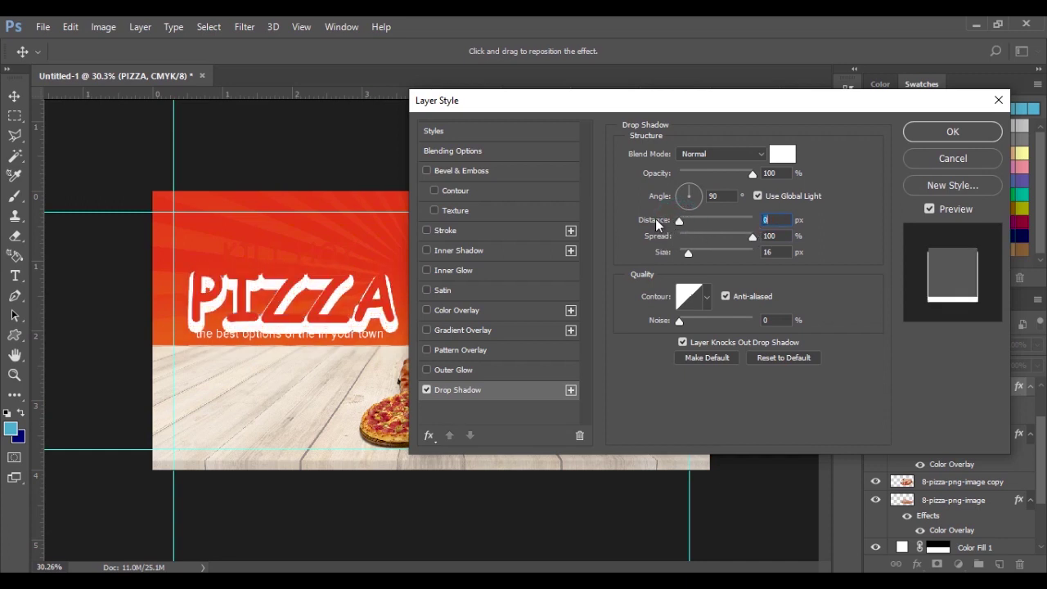
click(932, 132)
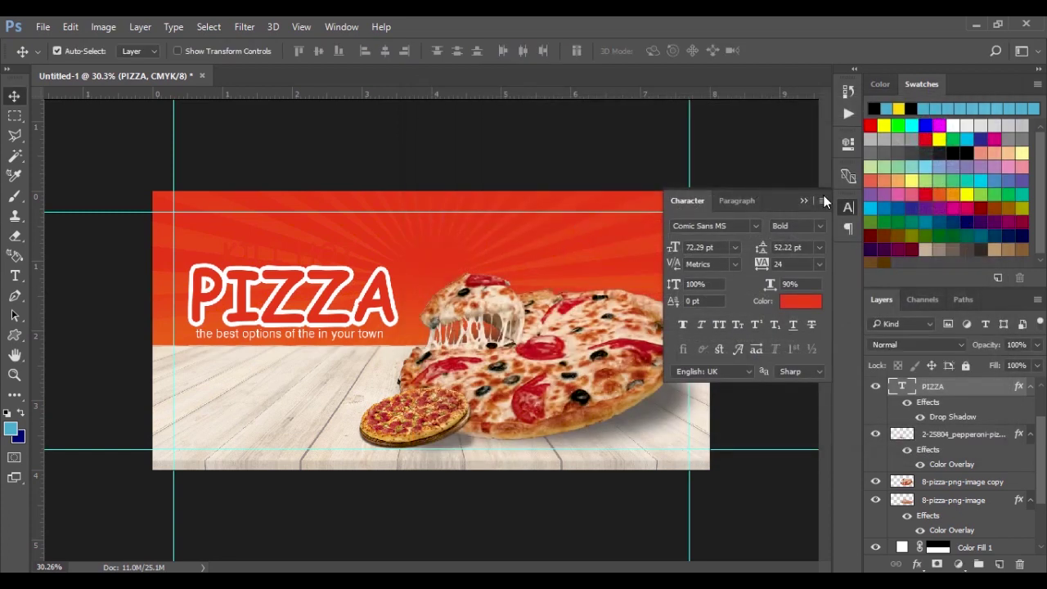
click(807, 200)
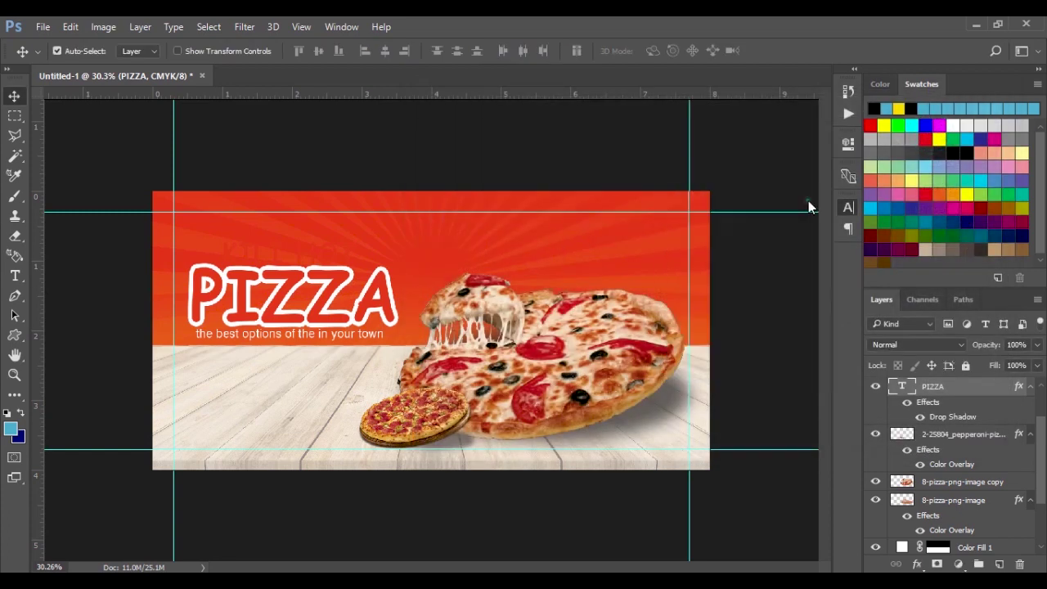
- Copy PIZZA's drop shadow style onto KILI HOT, then select both text layers
right_click(975, 387)
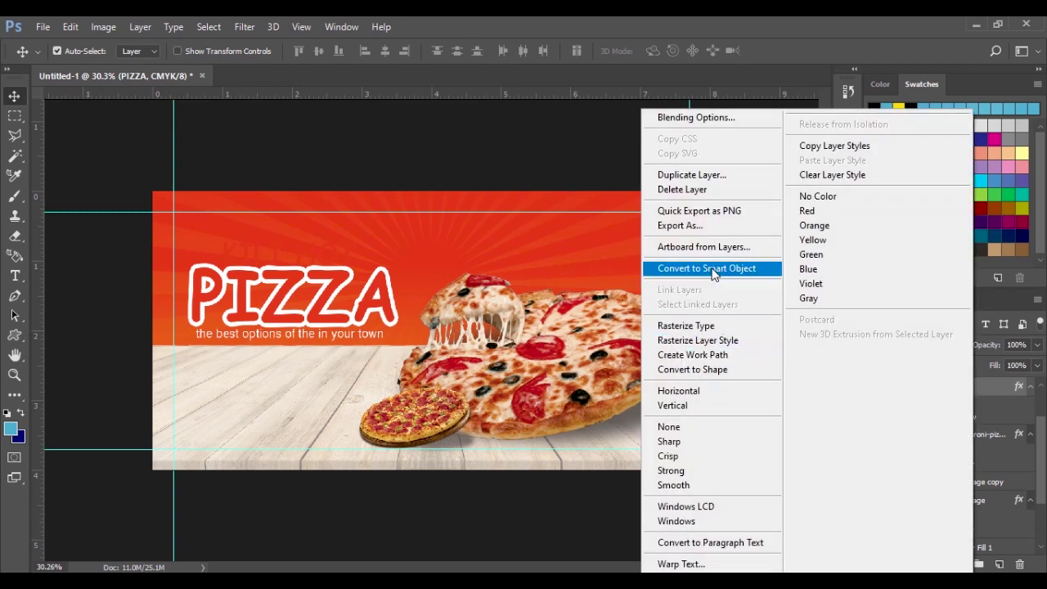
click(818, 146)
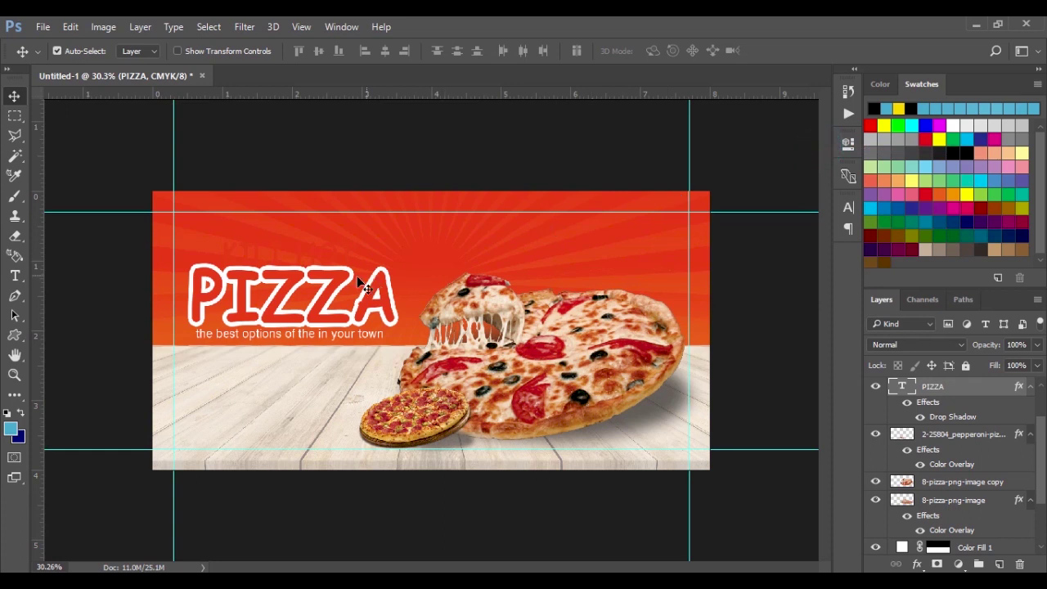
scroll(930, 465, up, 1)
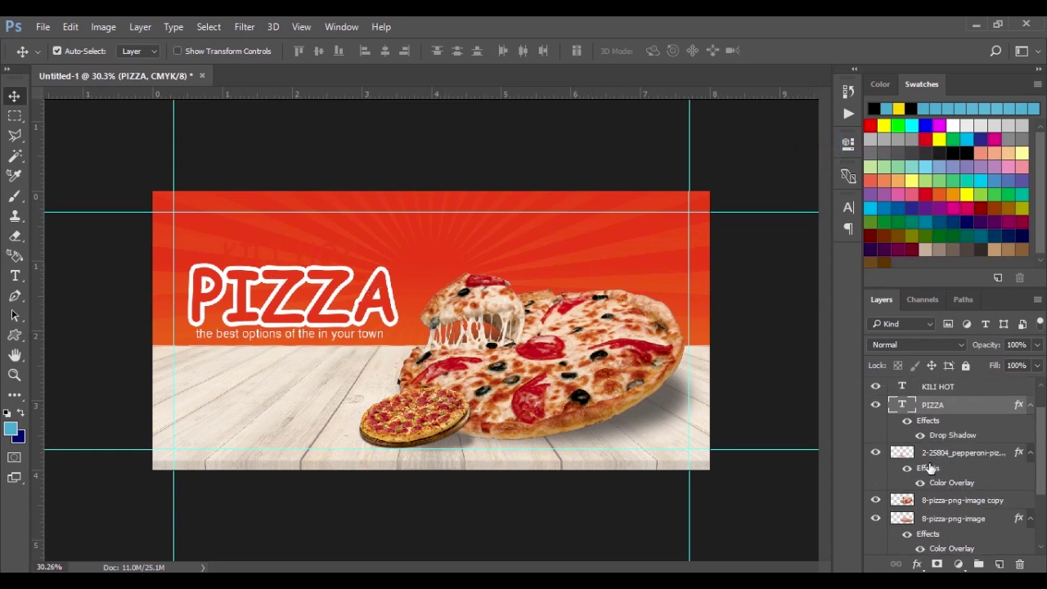
click(945, 390)
right_click(985, 386)
click(844, 160)
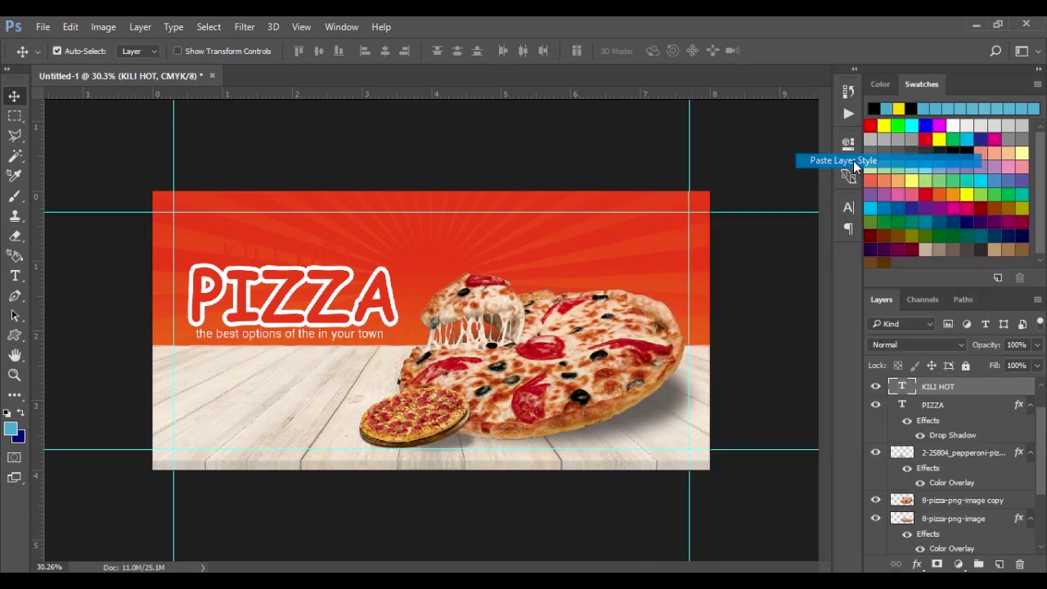
shift+click(332, 295)
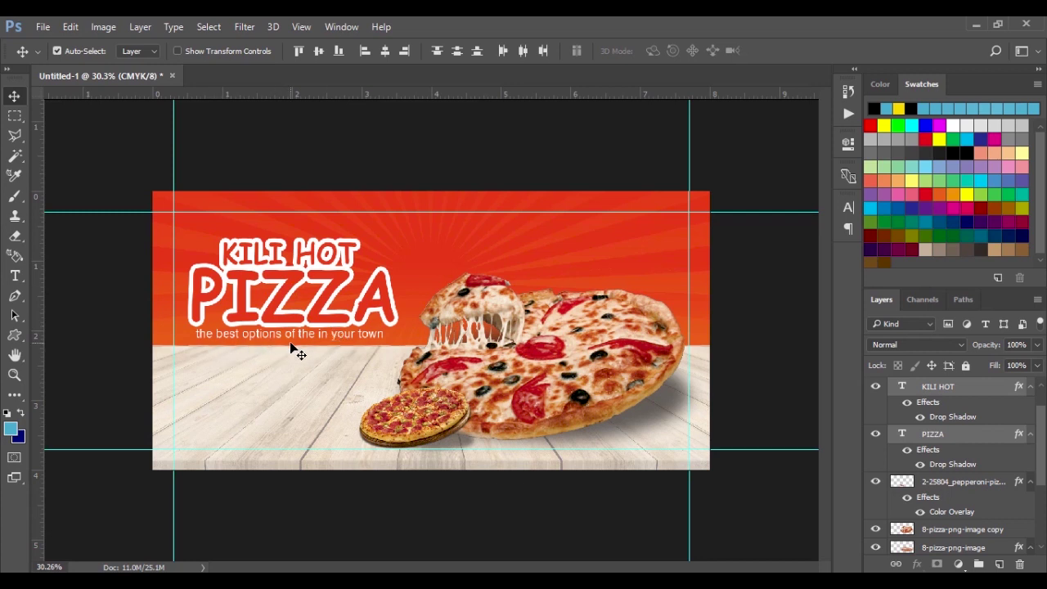
scroll(293, 346, up, 3)
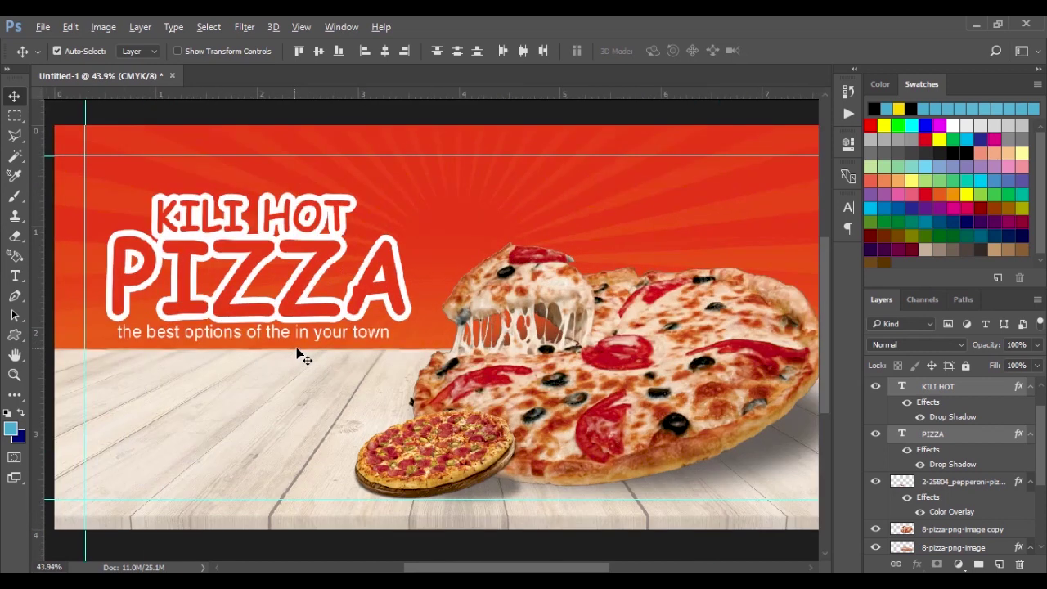
- Insert 'day' so the tagline reads 'the best options of the day in your town'
click(15, 276)
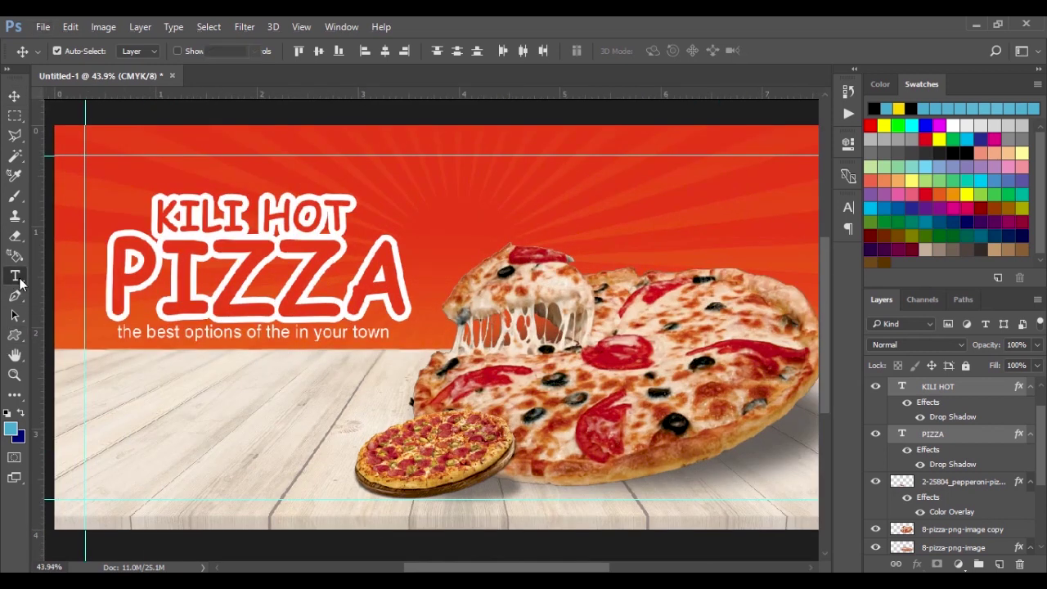
click(266, 331)
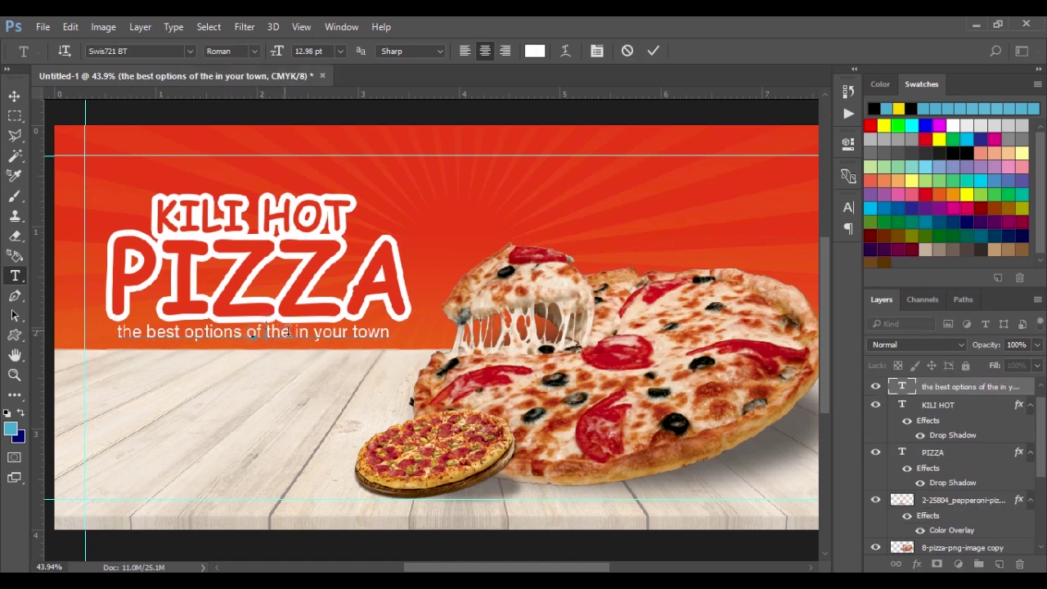
text(da )
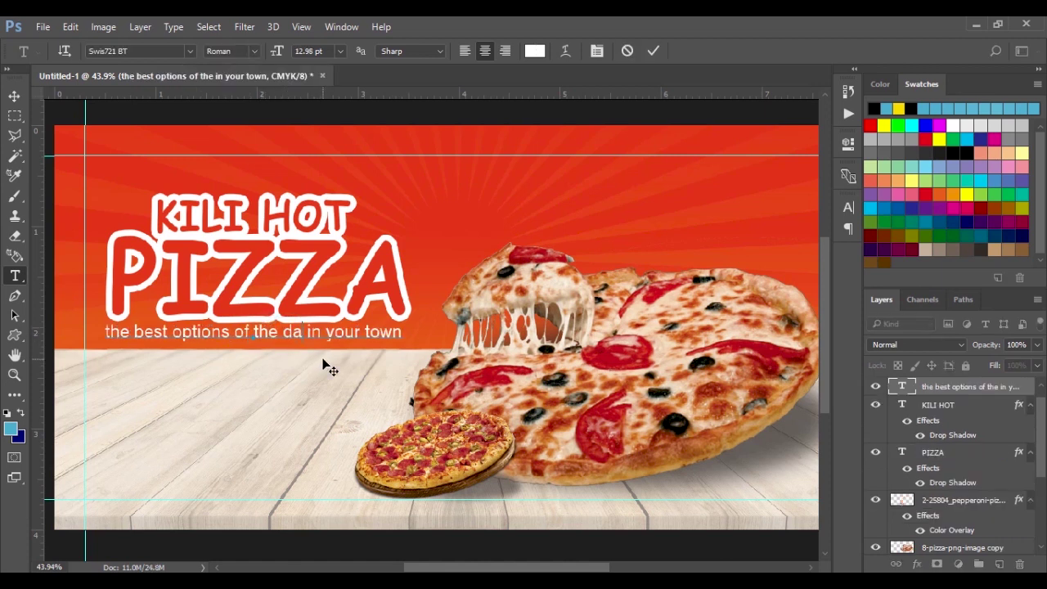
text(y)
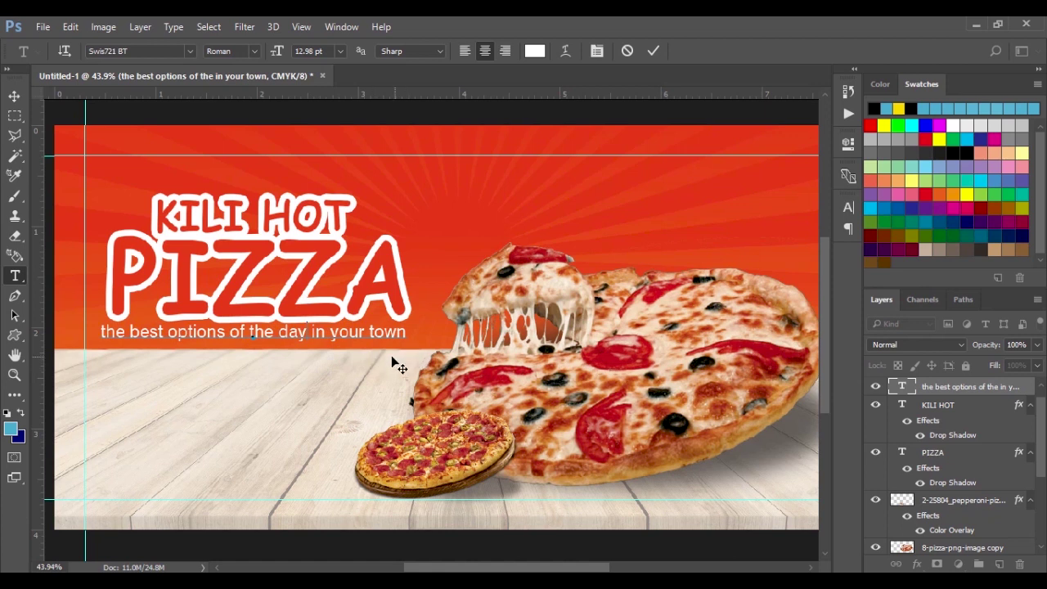
key(ctrl+Return)
- Scale the tagline down to about 93%
key(ctrl+t)
drag(407, 319, 399, 323)
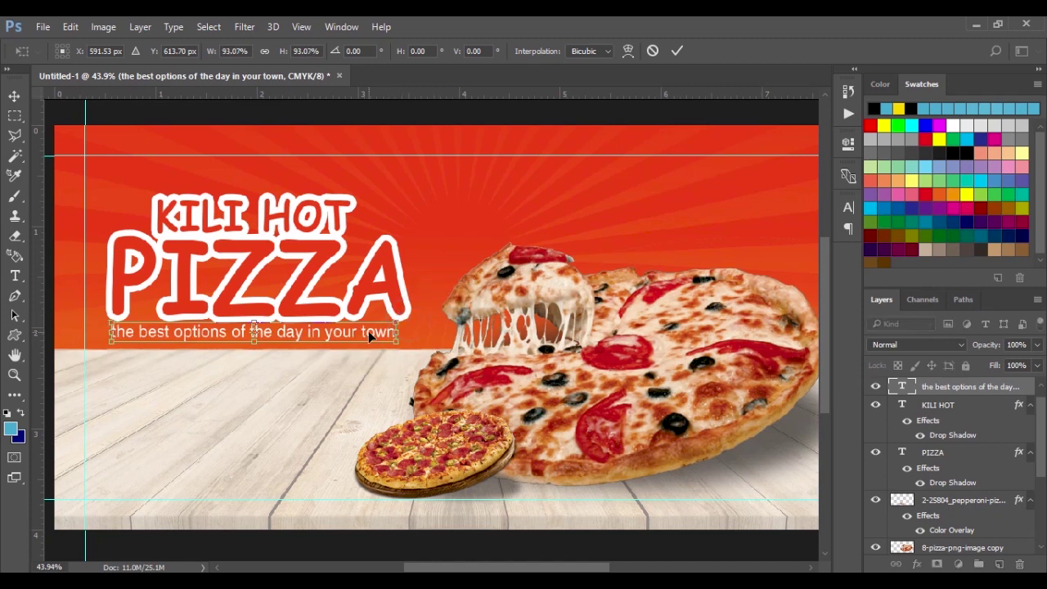
key(Return)
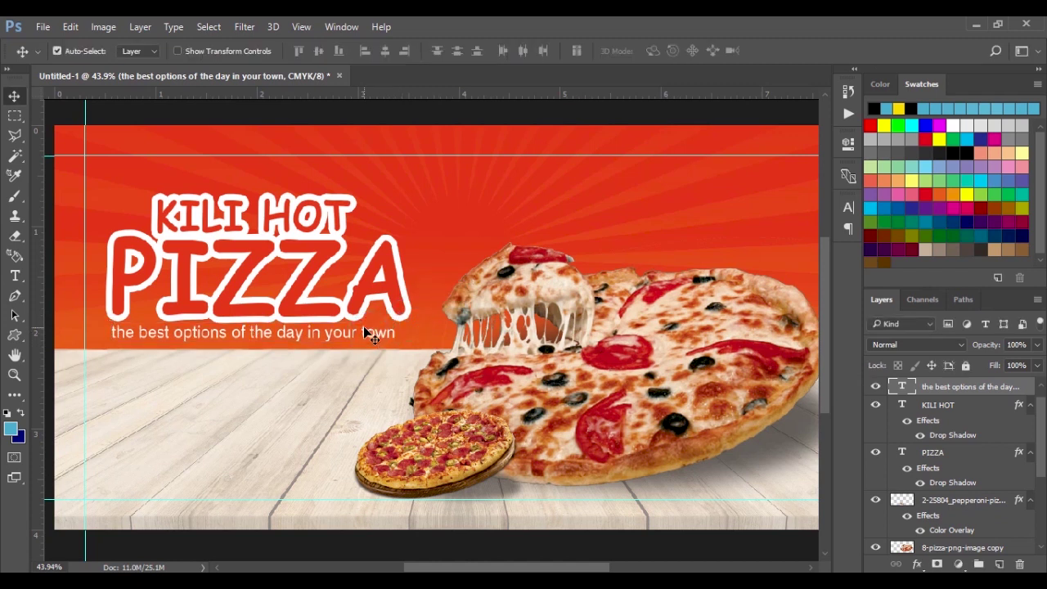
- Rotate the headline and tagline block about -3.85° and shift it slightly right and up
click(357, 299)
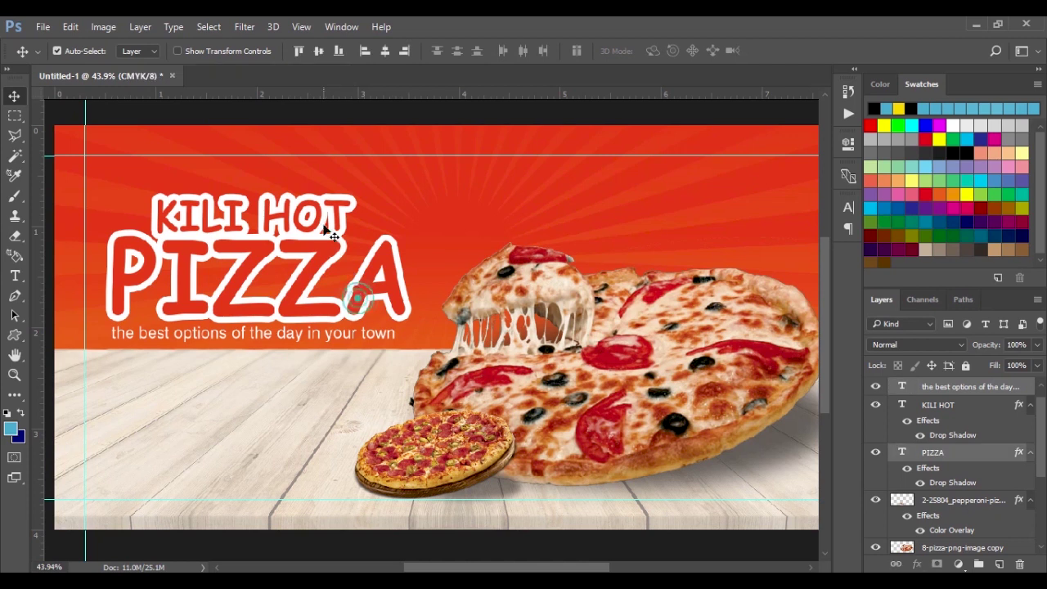
scroll(421, 332, down, 3)
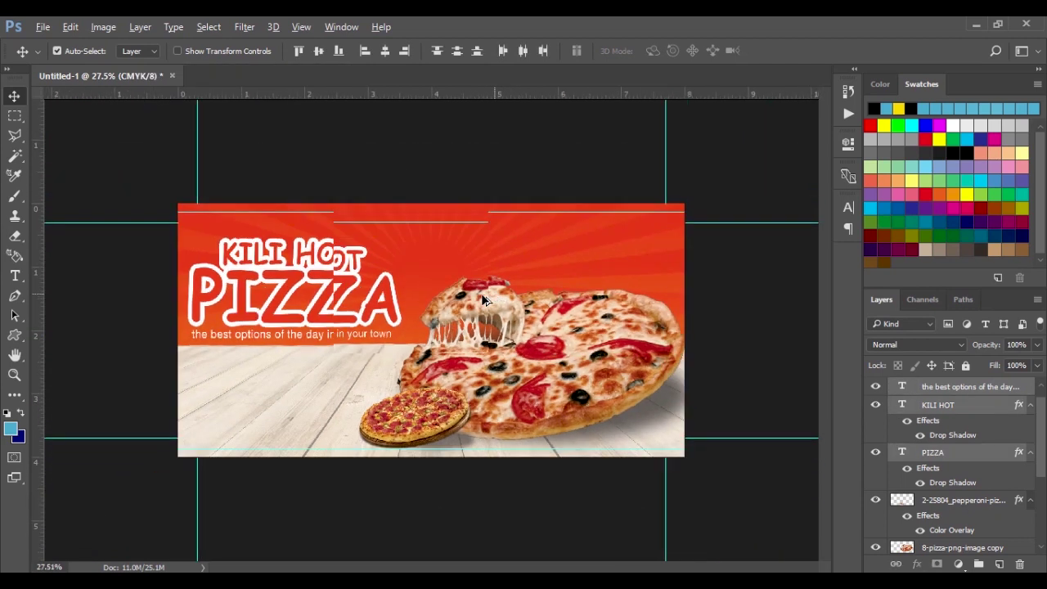
key(ctrl+t)
drag(419, 248, 401, 249)
drag(376, 290, 395, 309)
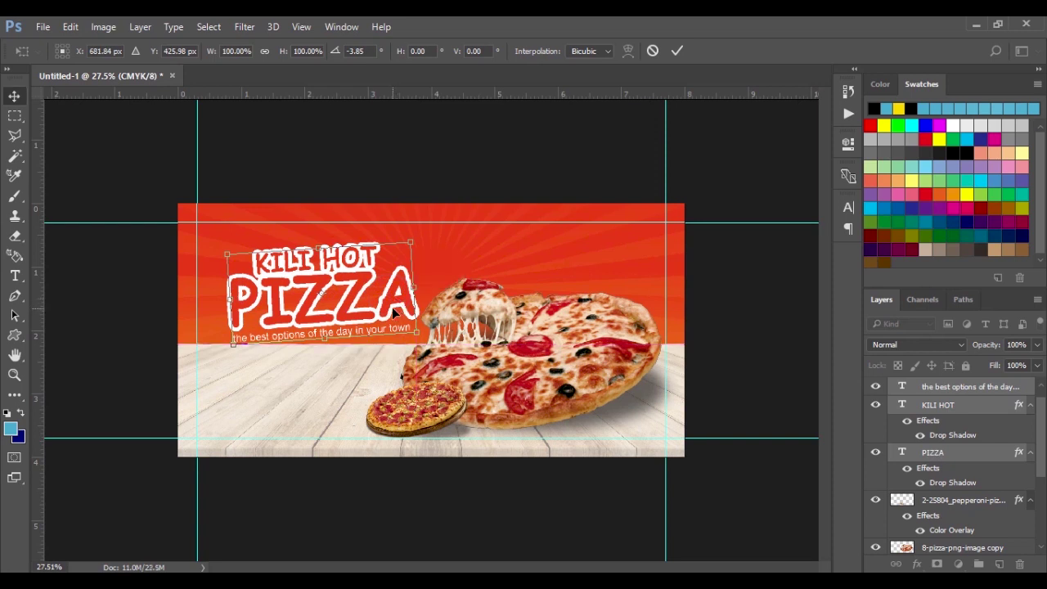
key(Return)
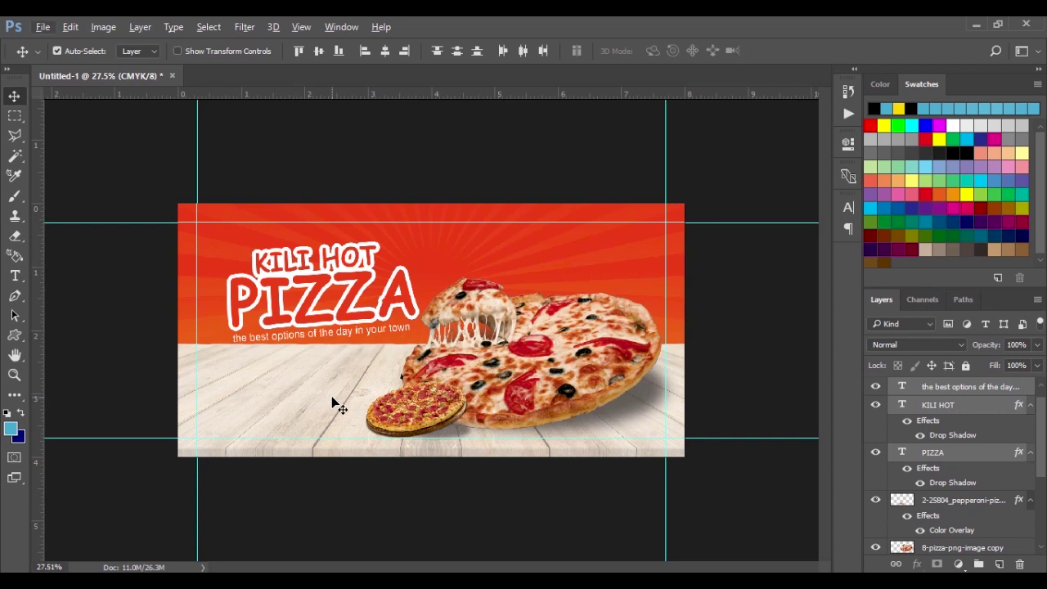
scroll(368, 396, down, 1)
scroll(401, 391, up, 1)
- Draw a cloud custom shape about 1.2 inches wide at the banner's upper right
click(17, 337)
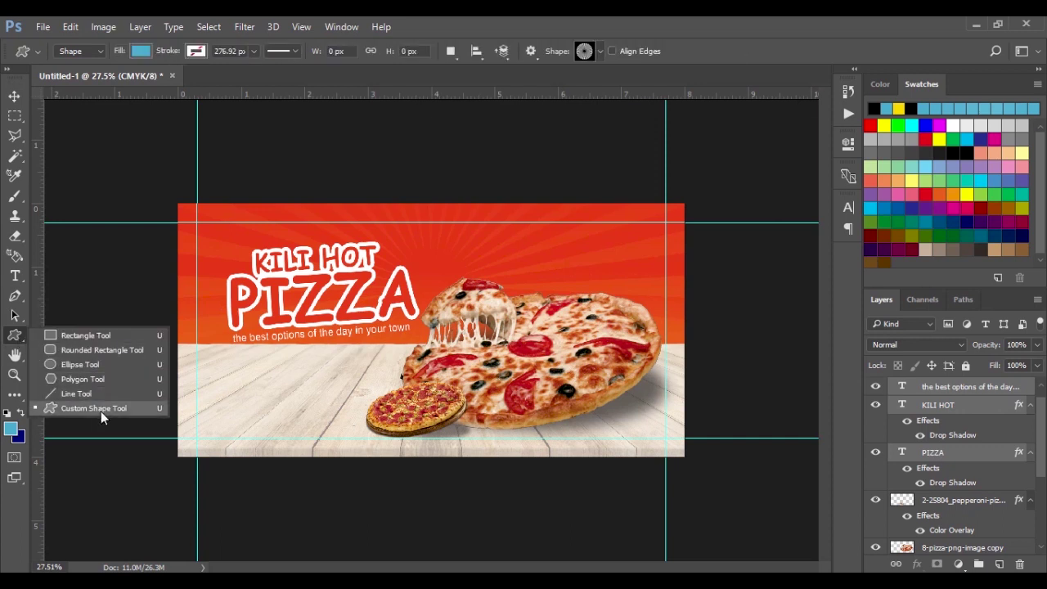
click(101, 408)
click(586, 52)
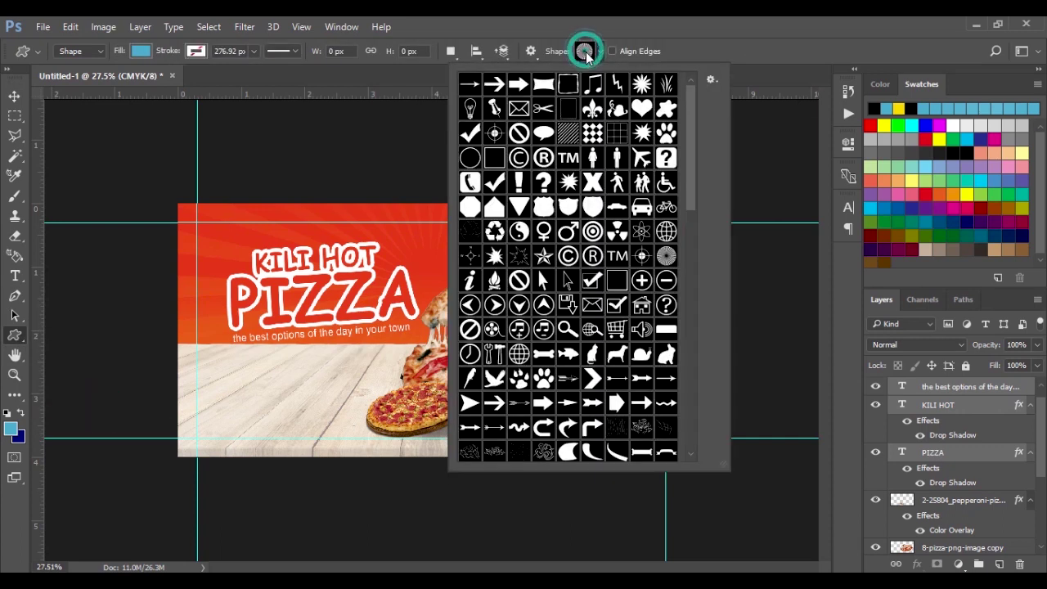
scroll(526, 315, down, 5)
scroll(526, 315, down, 6)
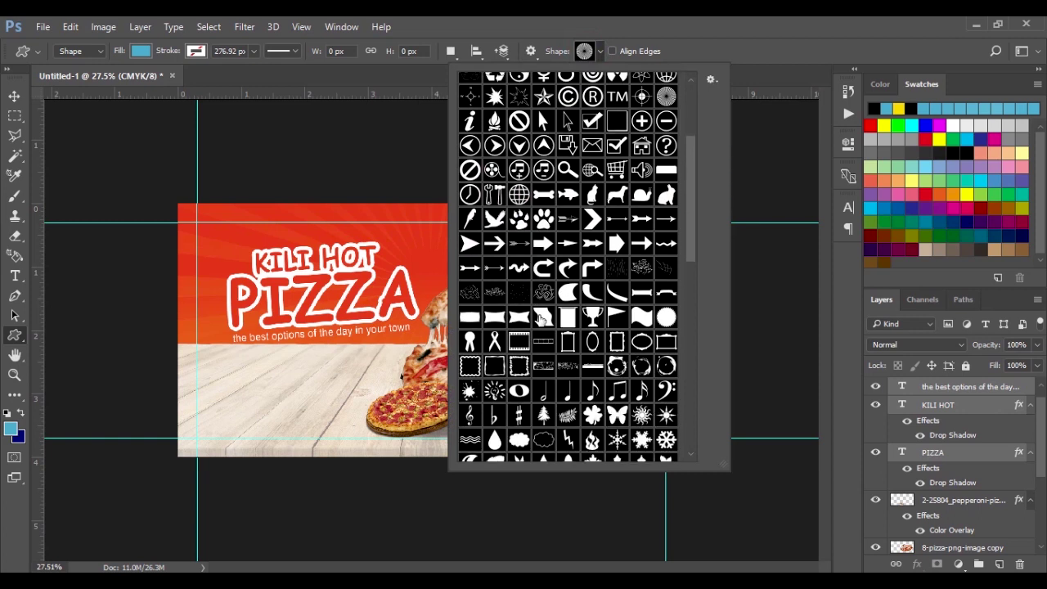
click(521, 329)
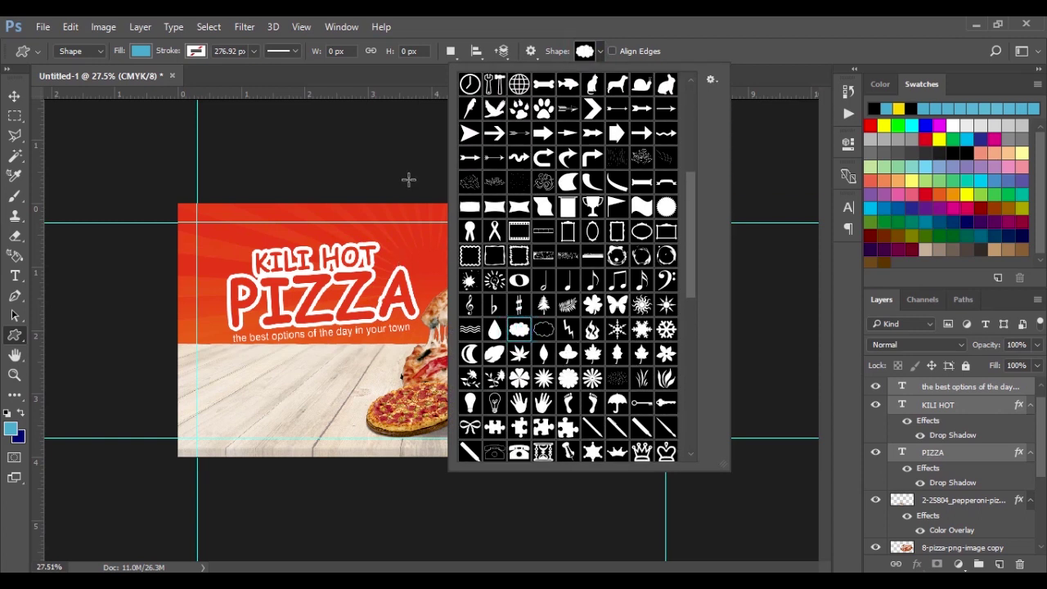
click(728, 51)
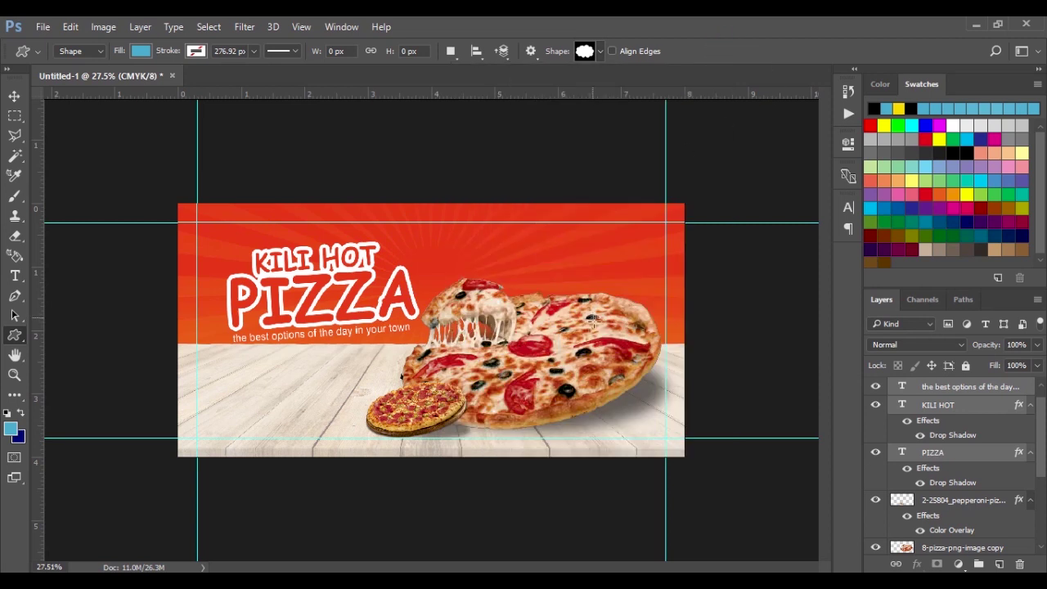
drag(566, 268, 636, 331)
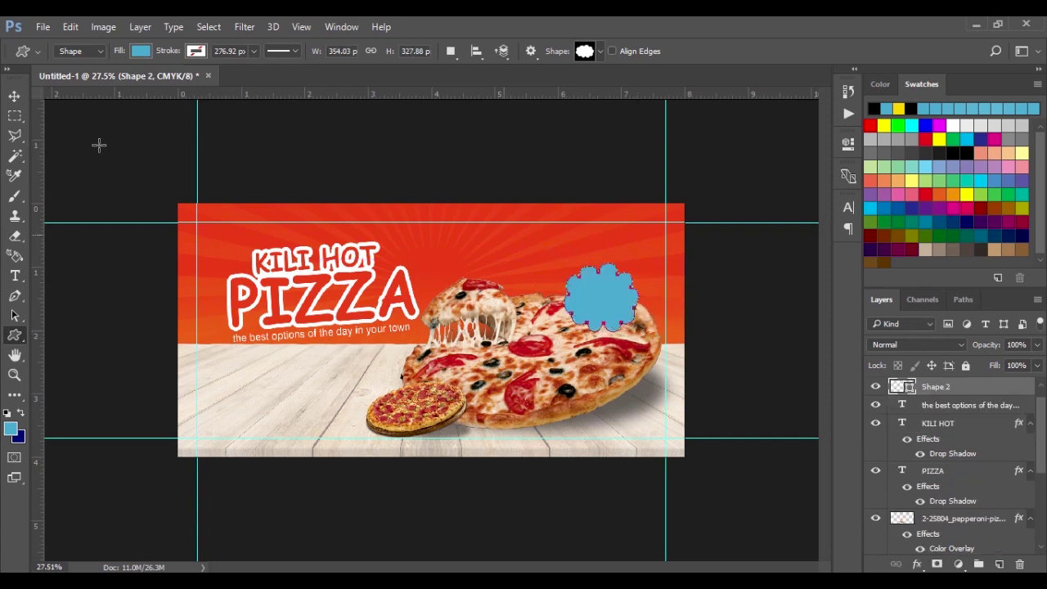
- Move the cloud badge up slightly and change its colour to white (ffffff)
click(14, 96)
drag(609, 295, 611, 279)
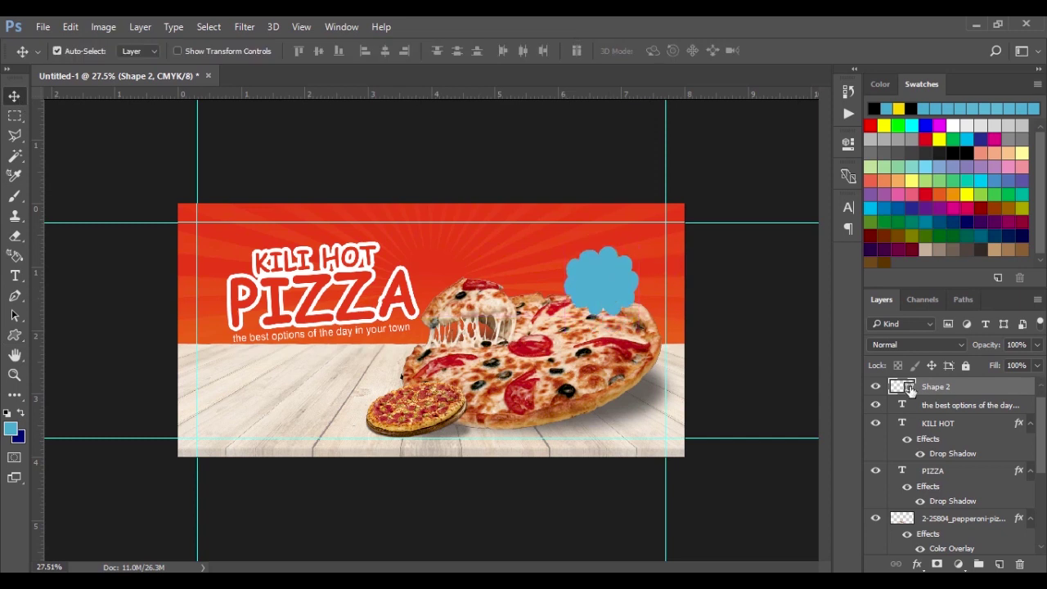
double_click(909, 389)
click(678, 215)
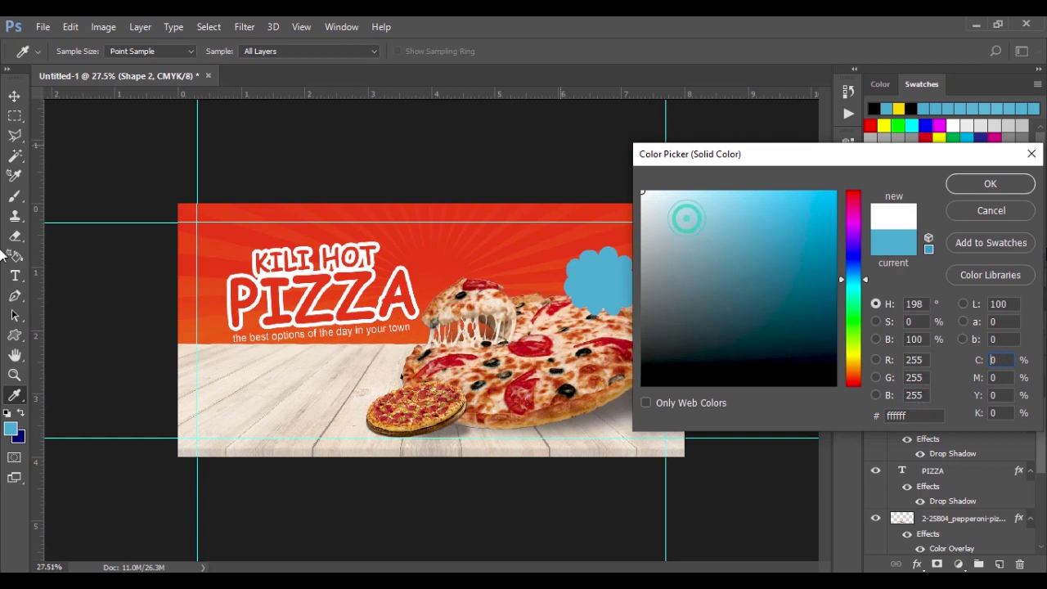
click(642, 191)
click(990, 184)
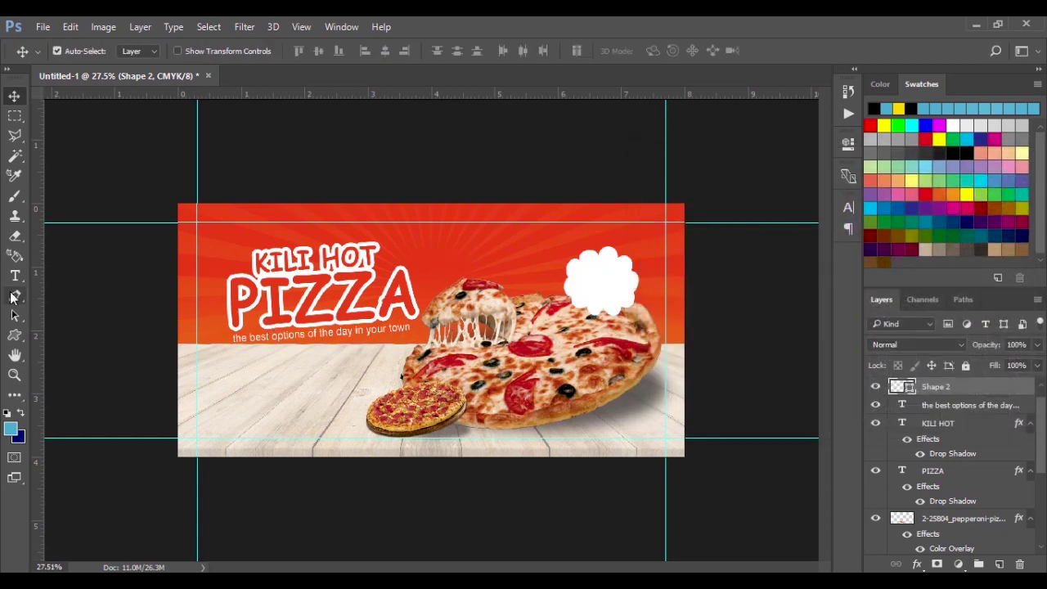
click(14, 277)
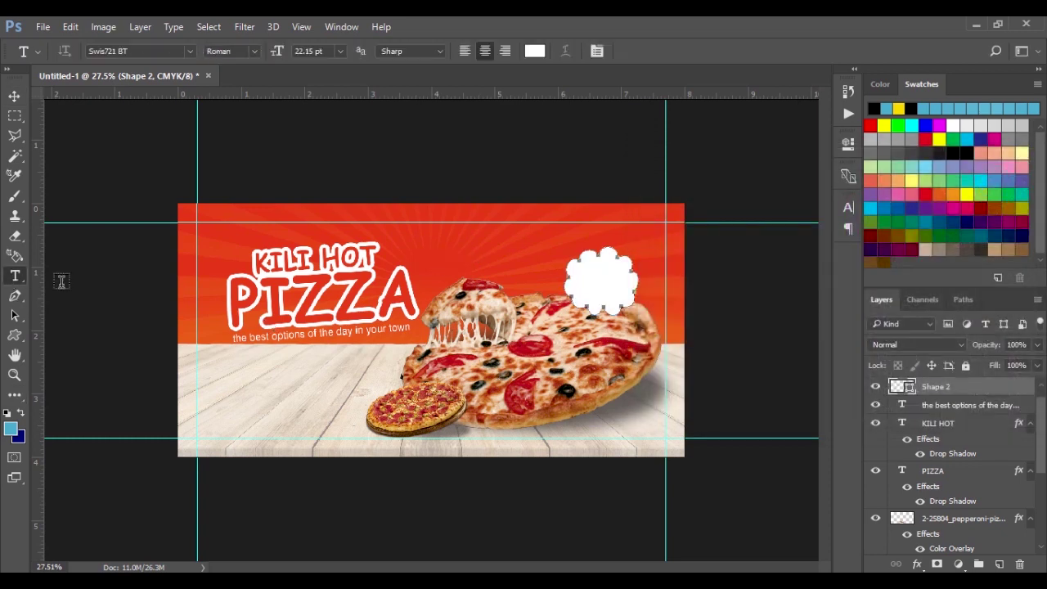
- Type 'Free home Deliver' on the banner and move the text up near the top
click(243, 402)
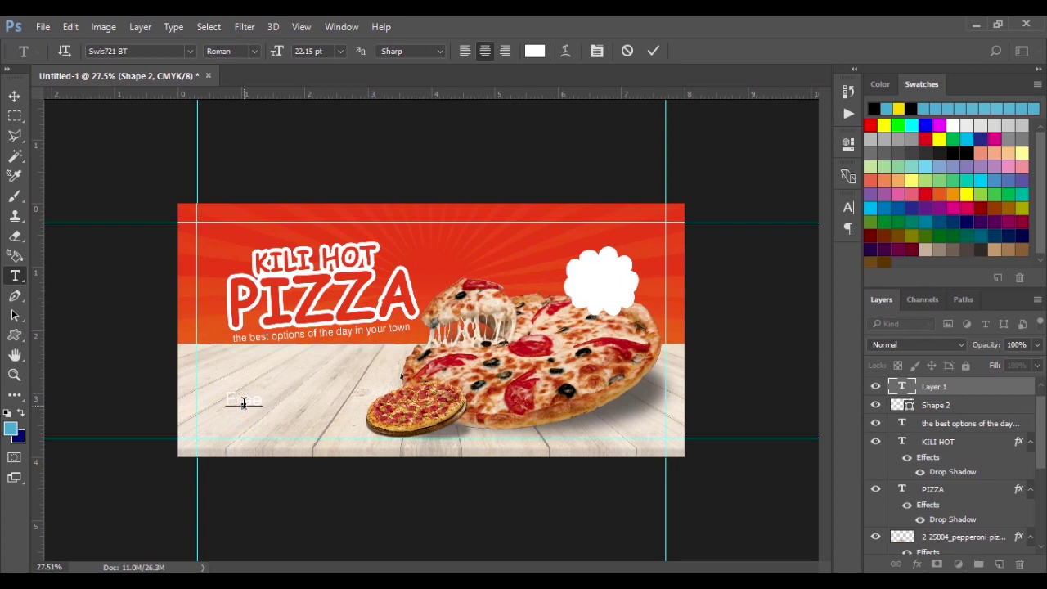
text(Free home Delivery)
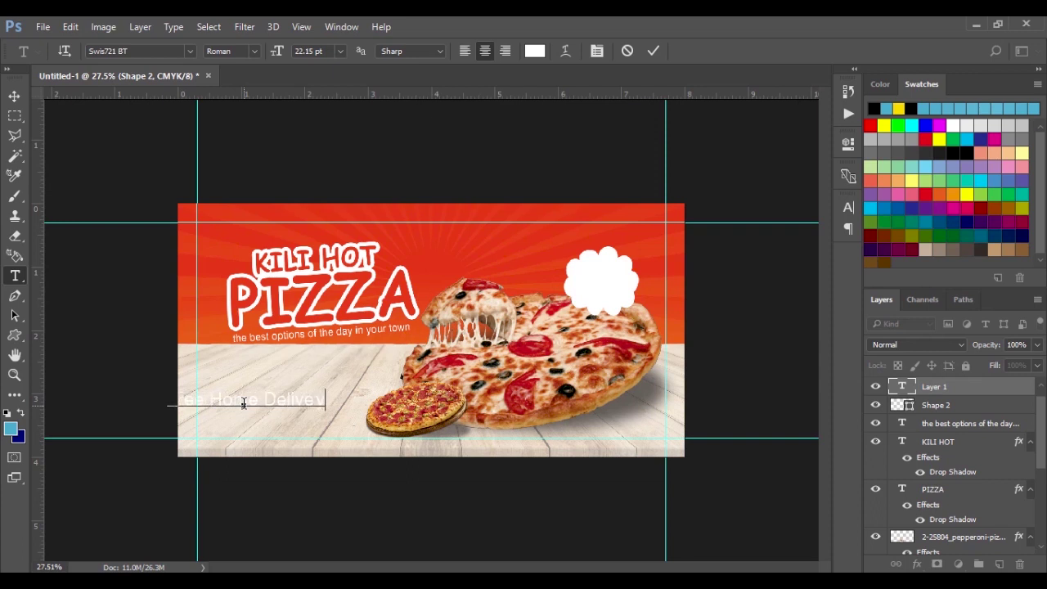
click(14, 96)
drag(270, 406, 515, 246)
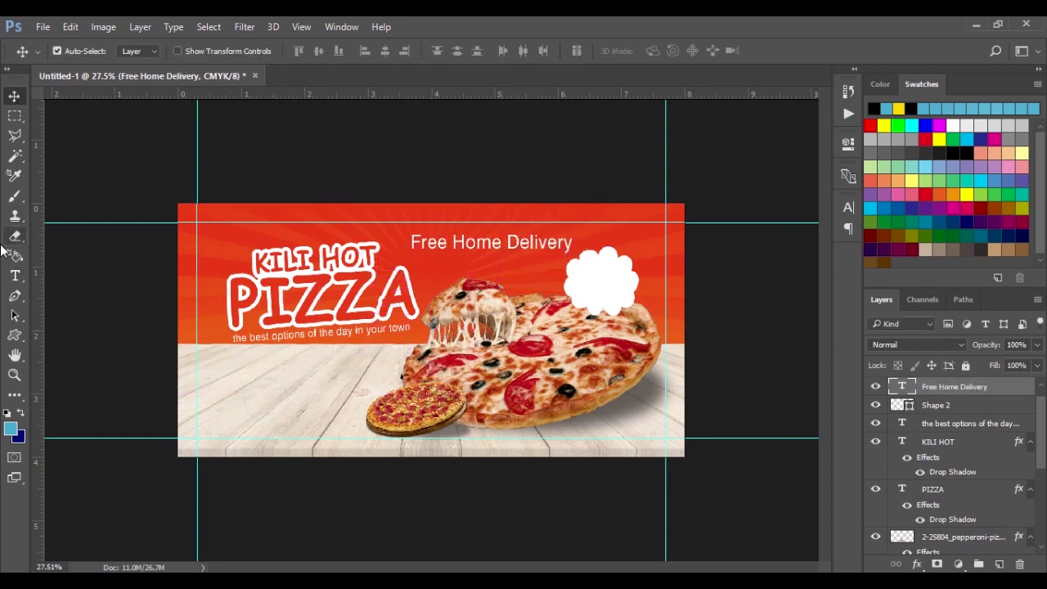
click(14, 275)
click(498, 239)
- Break the delivery text onto two lines, move it onto the cloud badge and colour it red
key(Return)
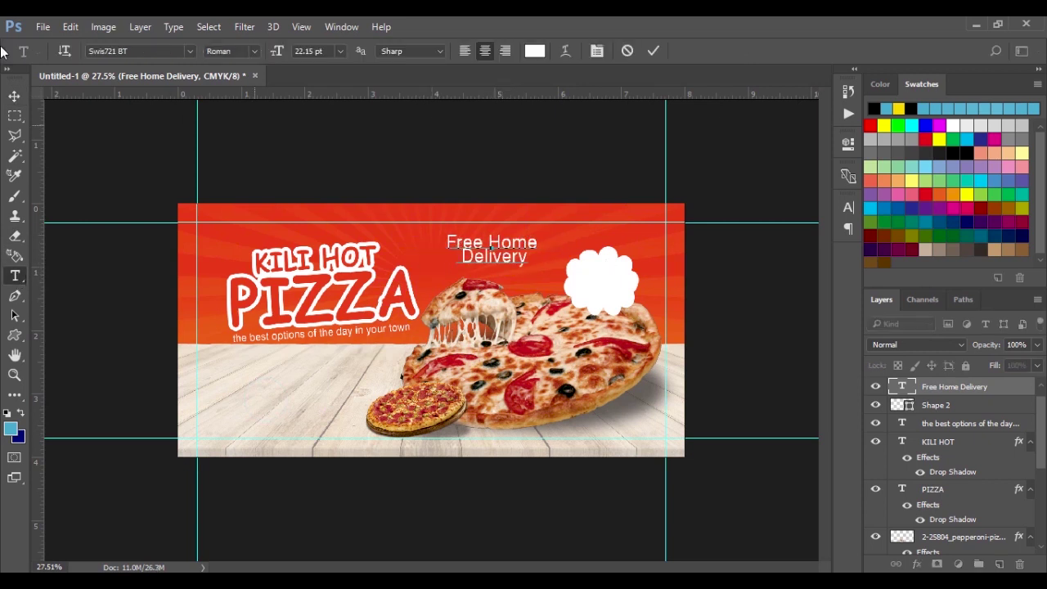
click(14, 95)
drag(495, 249, 607, 279)
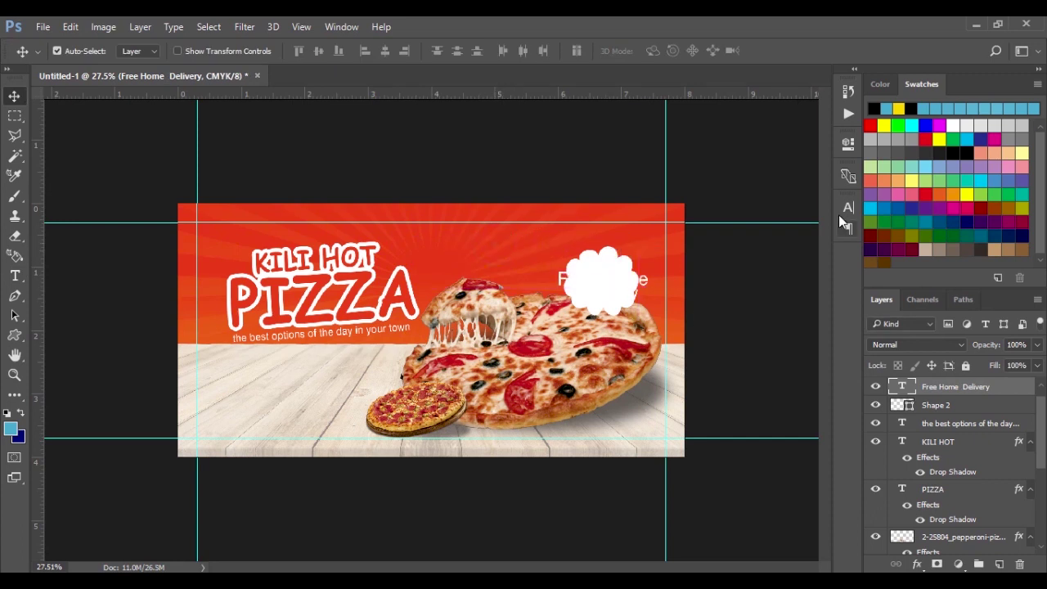
click(848, 211)
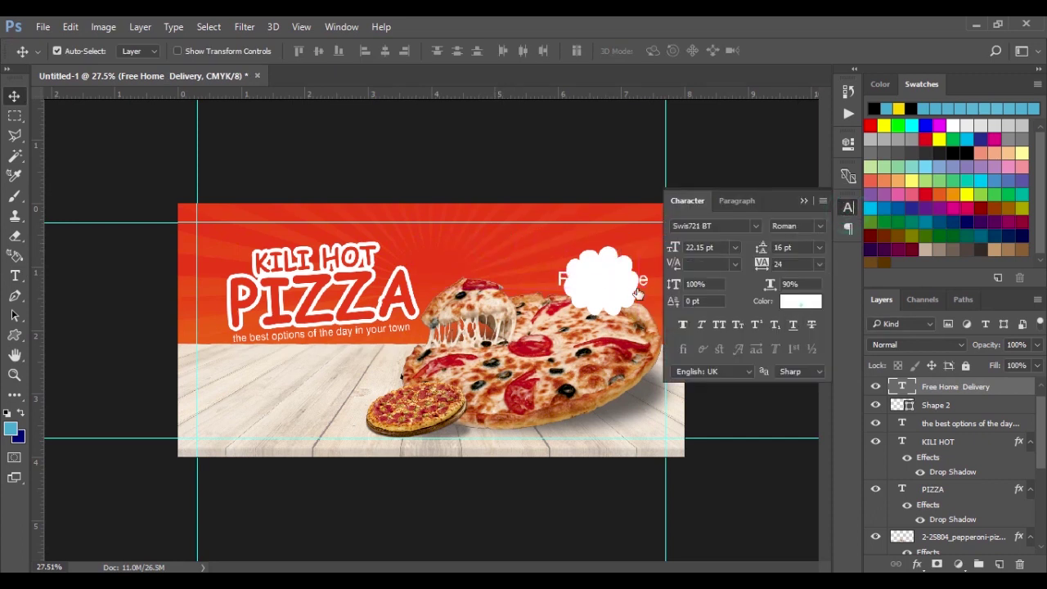
click(800, 301)
click(434, 275)
click(988, 182)
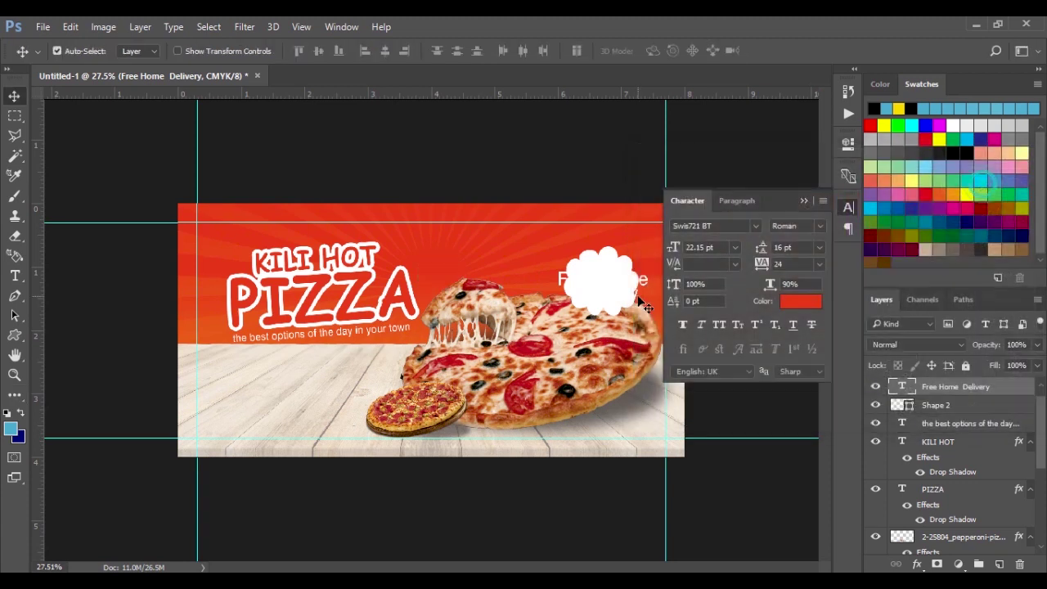
click(804, 202)
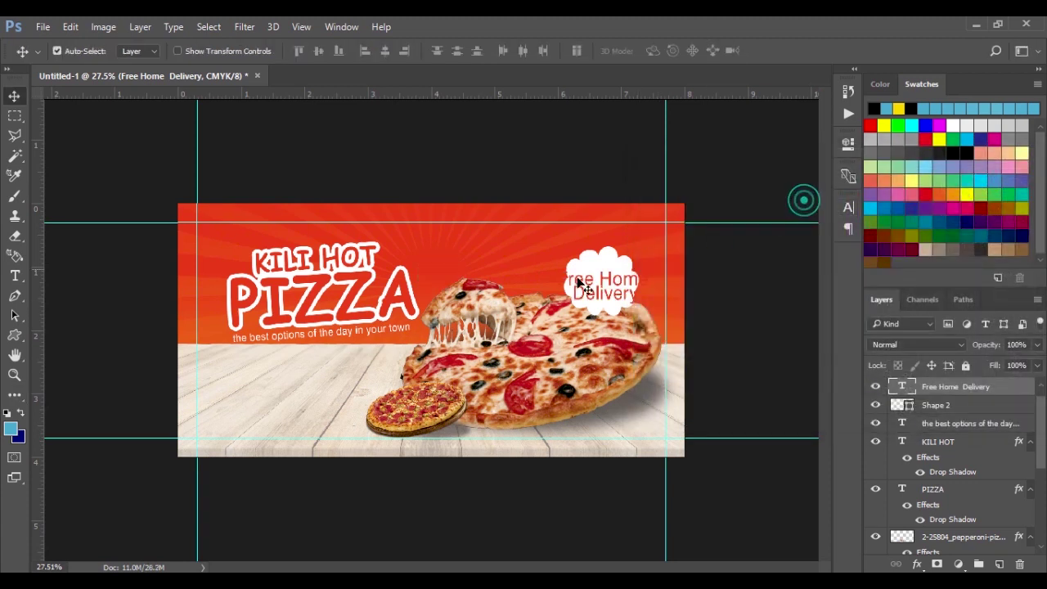
- Shrink the delivery text to about 70.5%, stack it on three lines and centre it in the badge
key(ctrl+plus)
scroll(782, 257, up, 5)
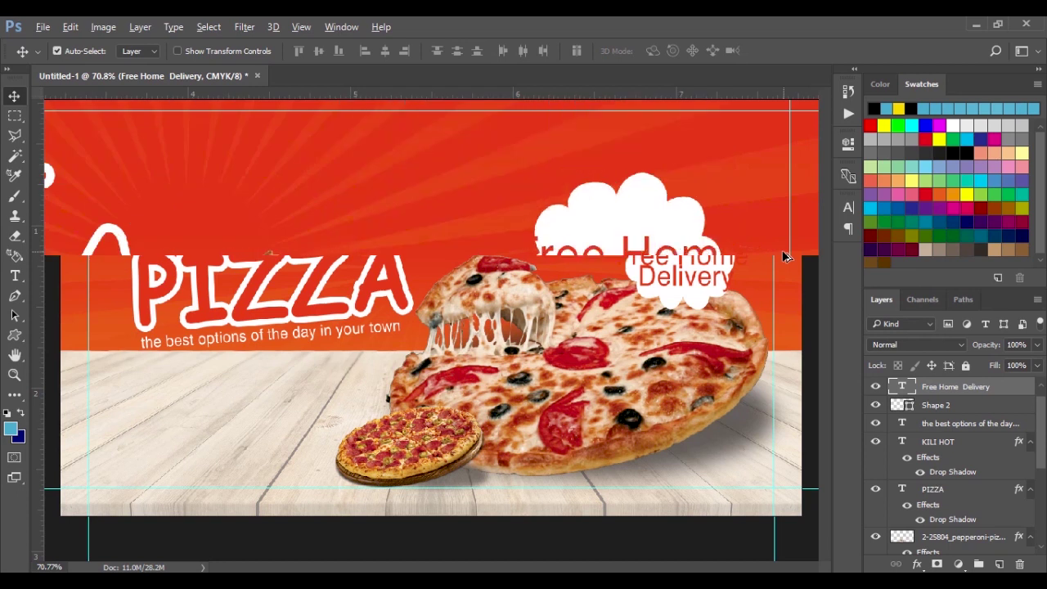
key(ctrl+t)
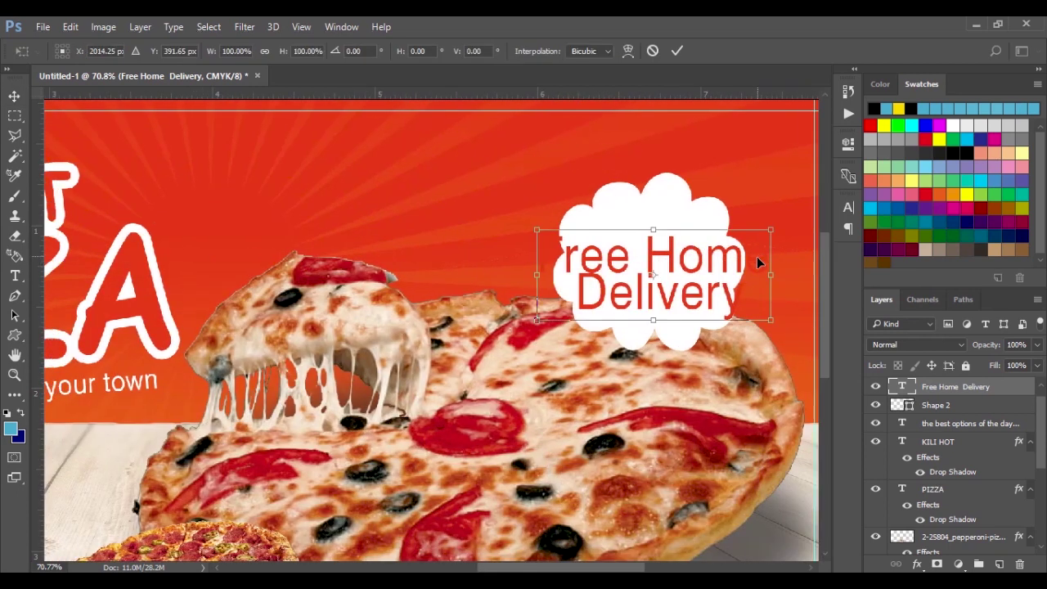
drag(771, 232, 730, 238)
key(Return)
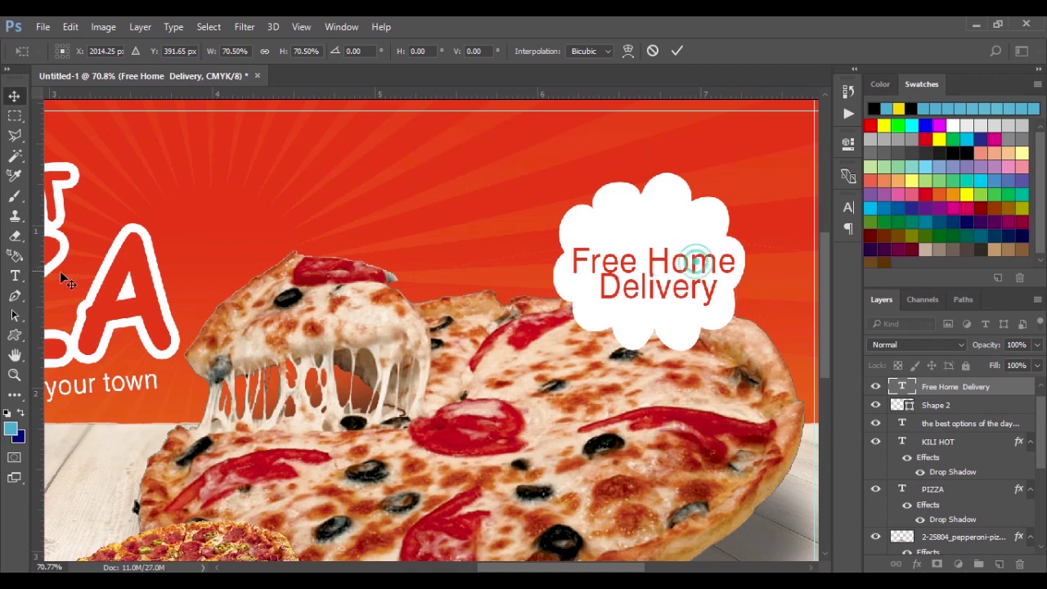
key(t)
click(649, 258)
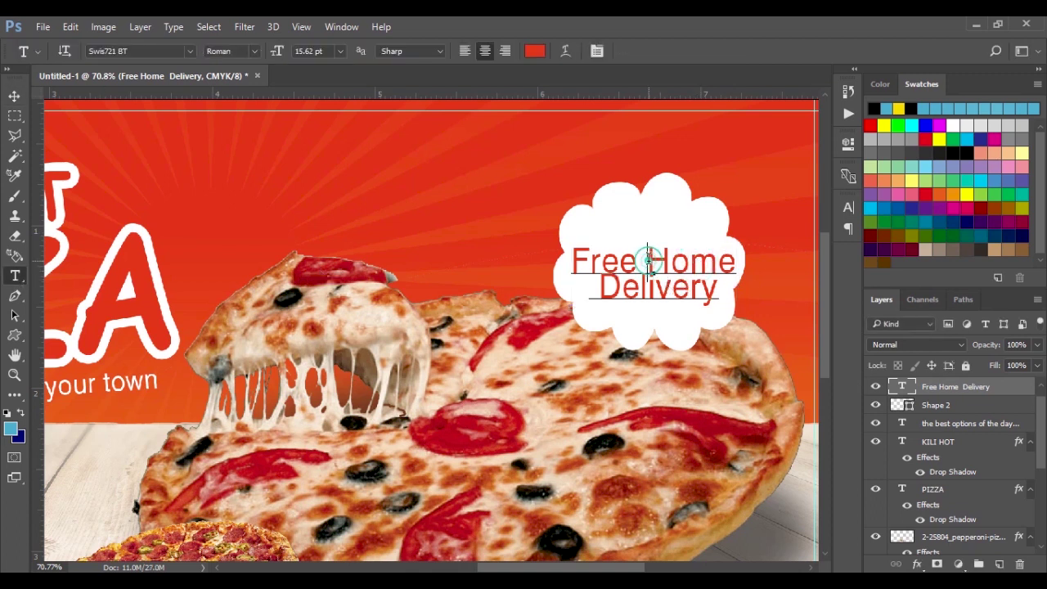
key(Return)
click(14, 96)
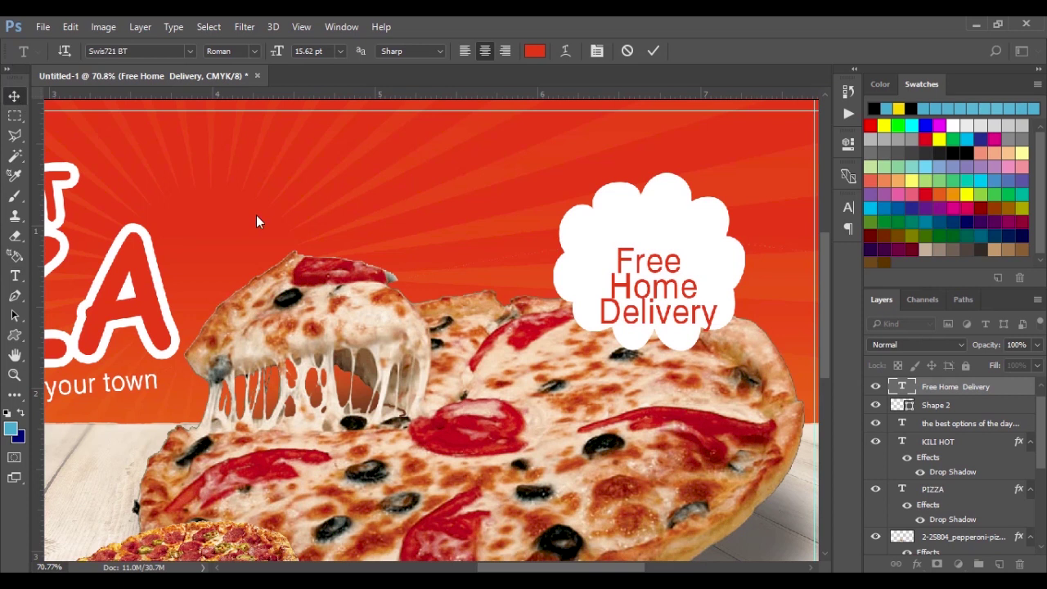
drag(646, 288, 641, 265)
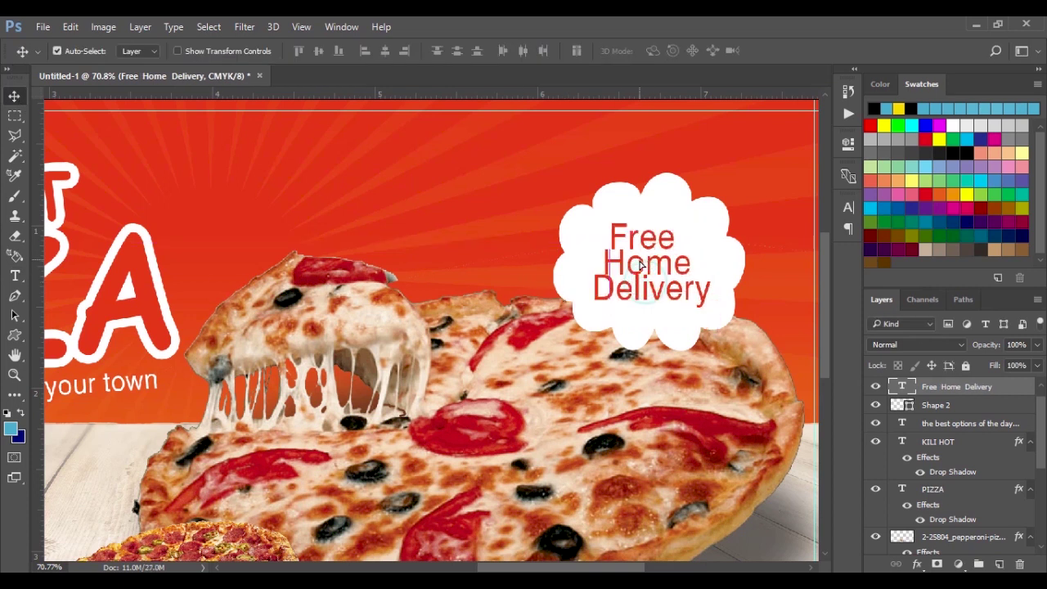
- Set the delivery text's leading to 14 pt and reposition it inside the badge
click(847, 206)
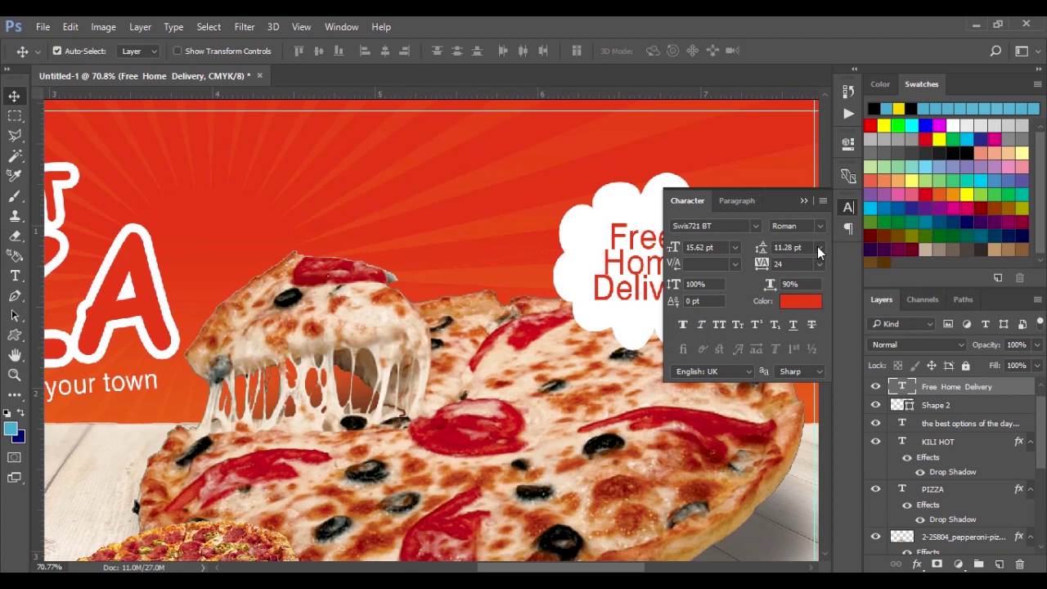
click(818, 247)
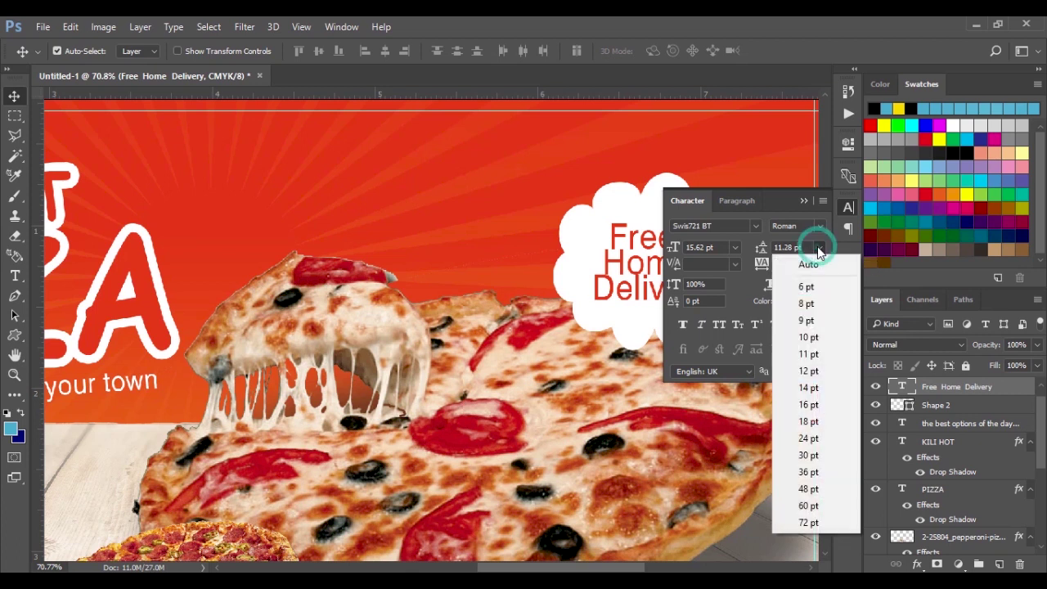
click(815, 373)
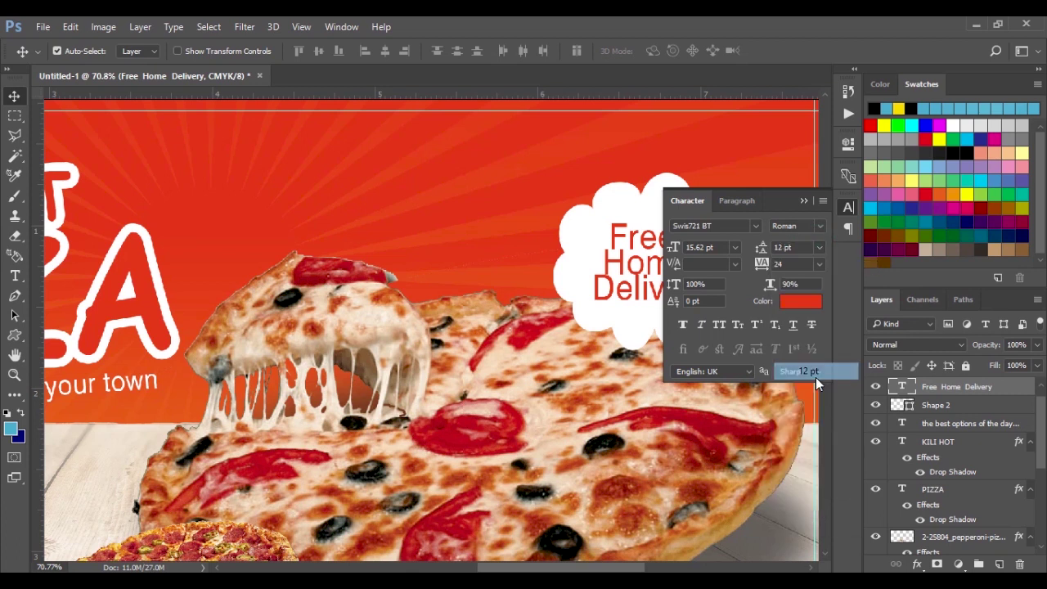
click(819, 247)
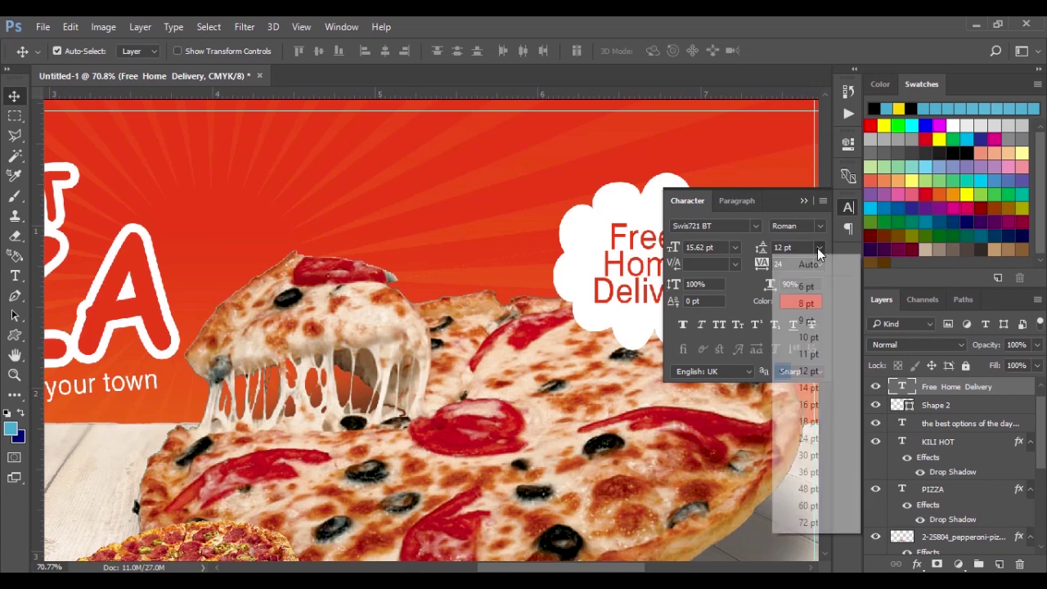
click(808, 386)
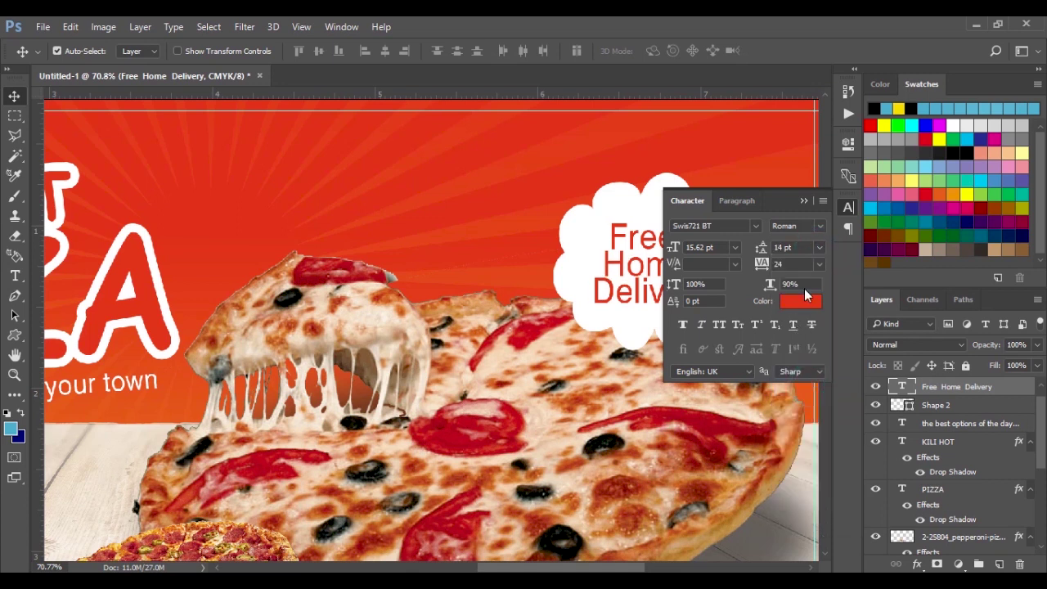
click(804, 201)
drag(678, 276, 670, 263)
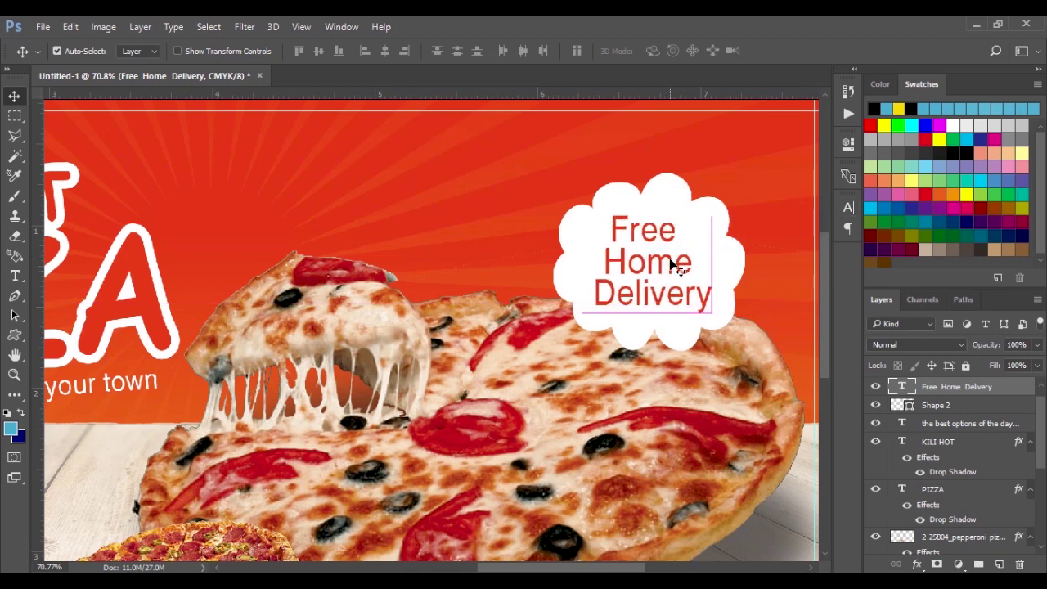
- Make the Free Home Delivery text Bold and nudge it slightly right
click(847, 201)
click(816, 227)
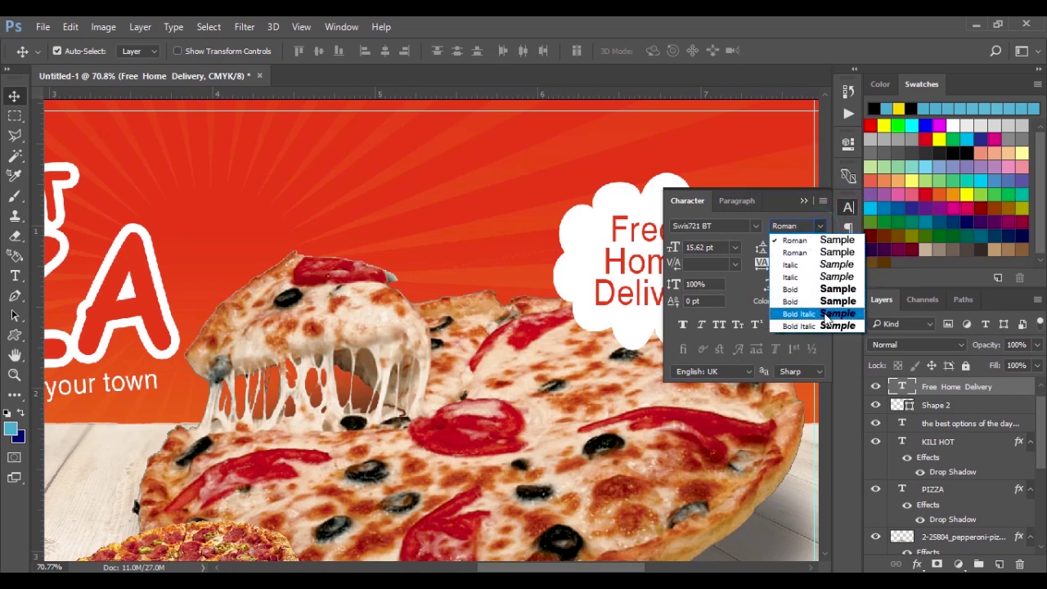
key(Escape)
click(823, 301)
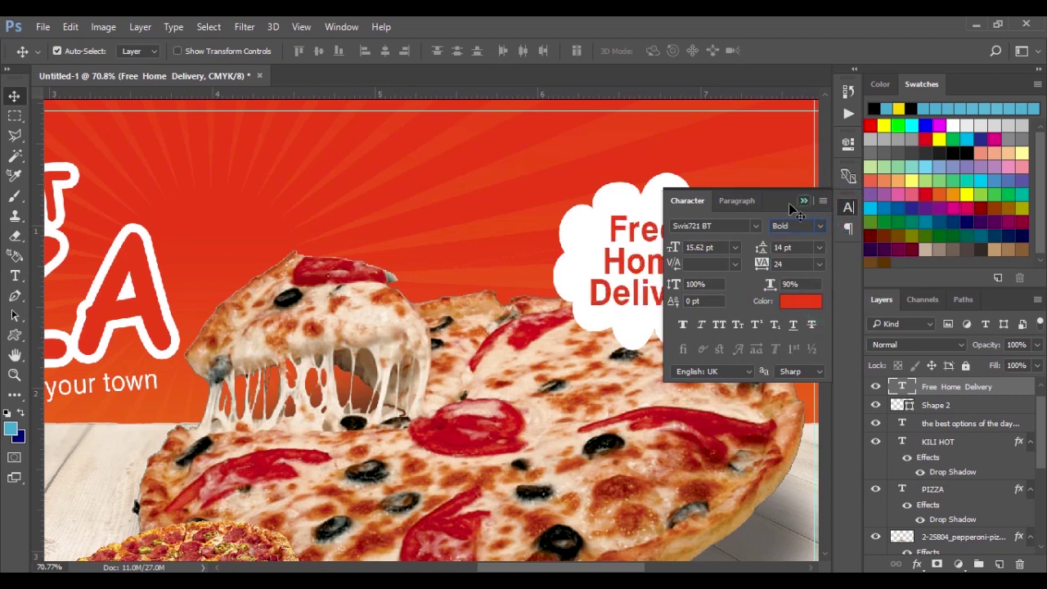
click(803, 201)
mouse_move(686, 278)
mouse_down()
mouse_move(681, 268)
mouse_move(695, 282)
mouse_up()
- Enlarge the delivery text slightly, to about 16.23 pt, and nudge it up within the badge
key(ctrl+t)
drag(719, 215, 722, 208)
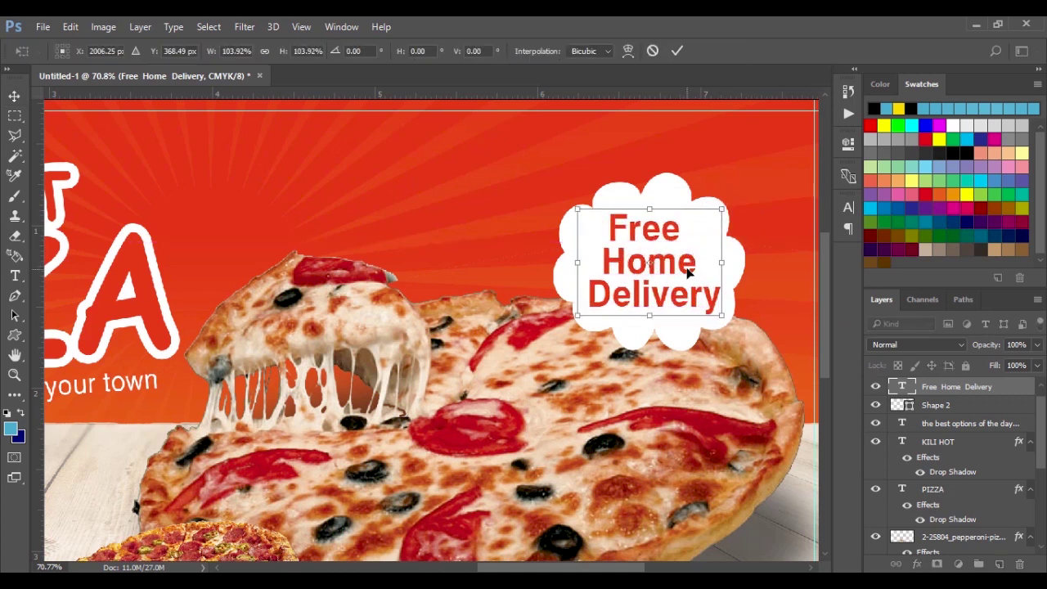
key(Return)
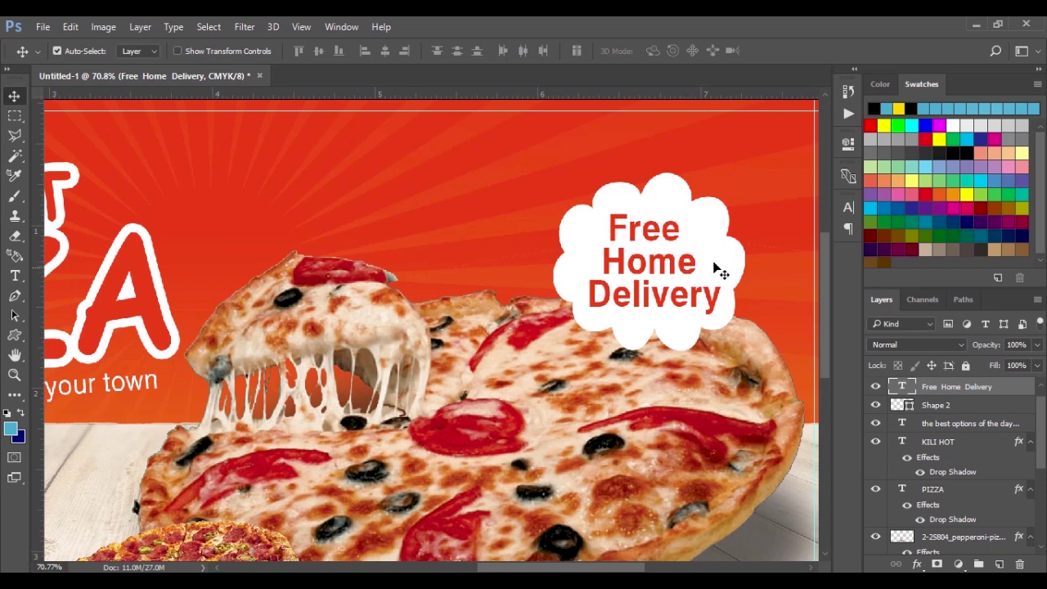
drag(679, 271, 680, 268)
click(848, 208)
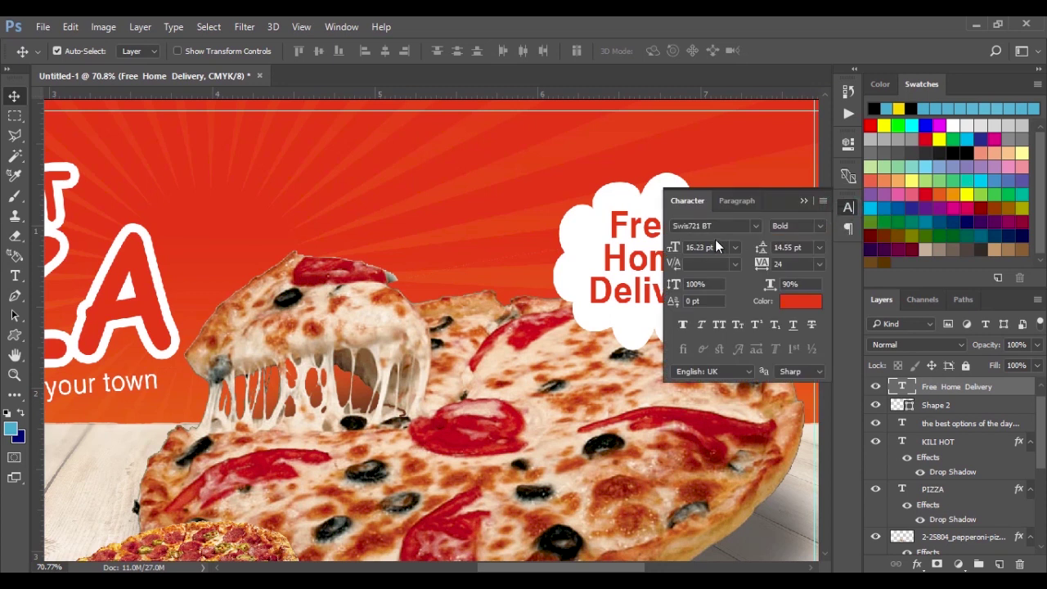
click(801, 201)
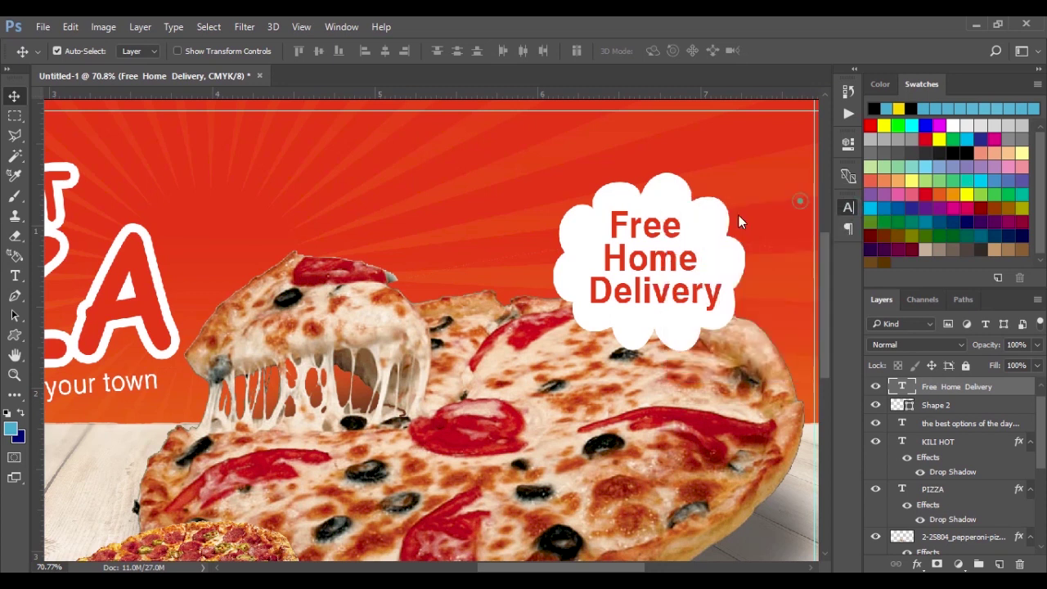
- Zoom out to view the whole banner and pick the shape tool
scroll(682, 274, down, 1)
scroll(687, 278, down, 3)
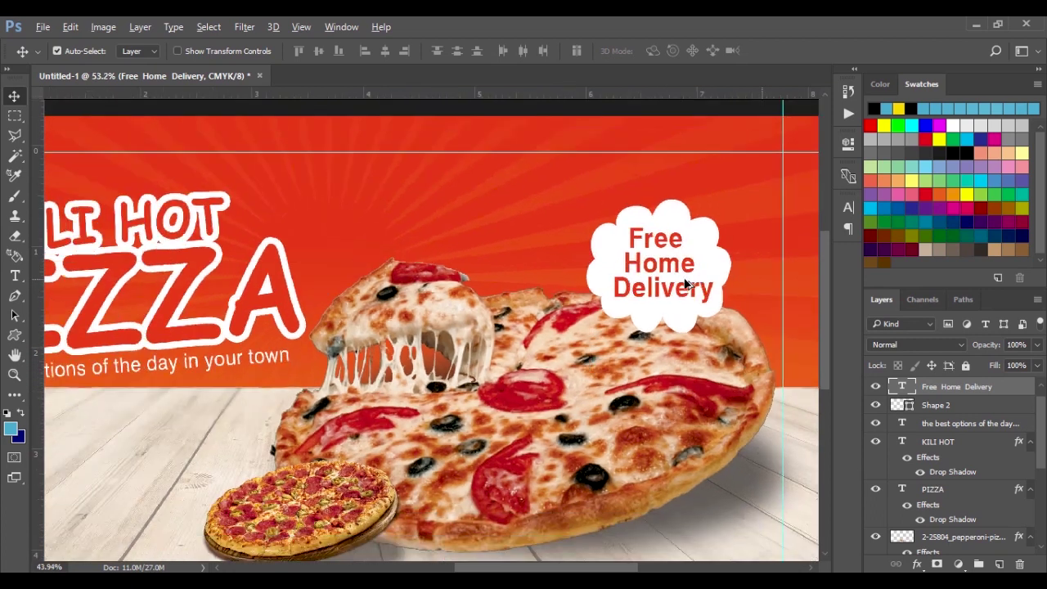
scroll(716, 234, up, 3)
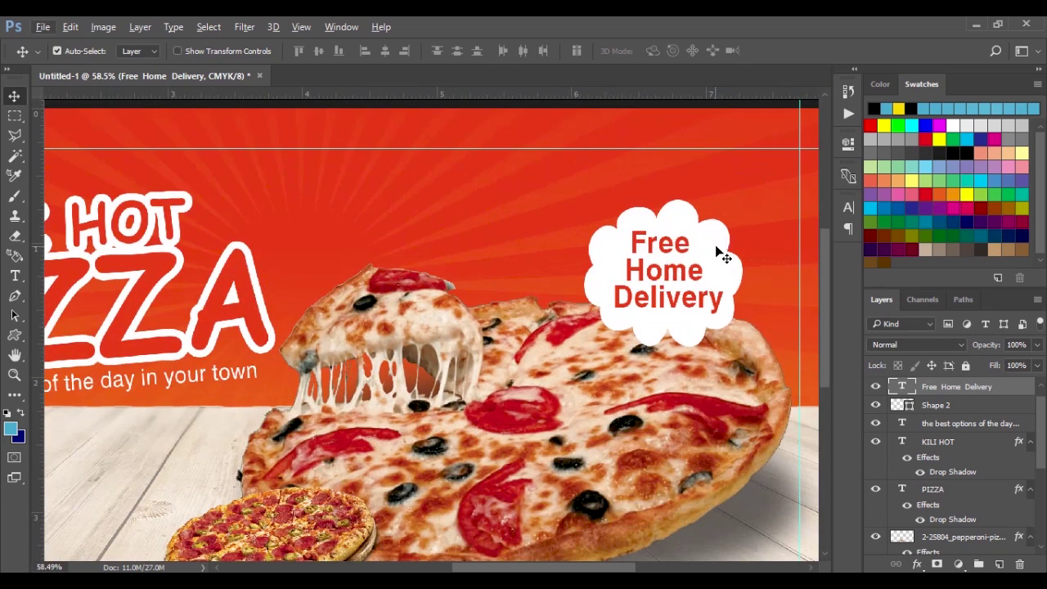
scroll(680, 270, down, 1)
scroll(681, 277, down, 2)
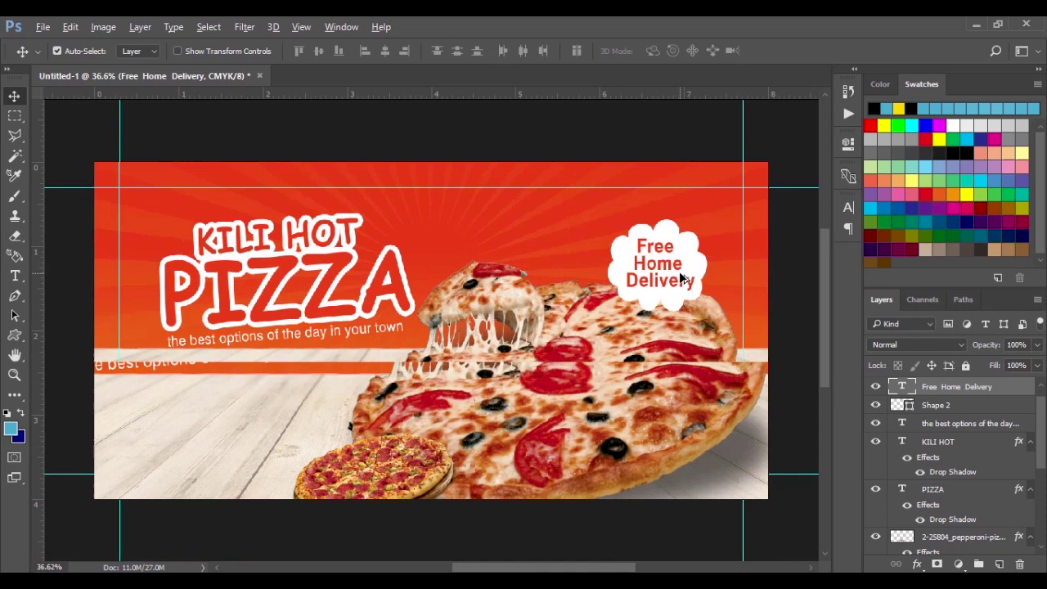
scroll(550, 334, up, 1)
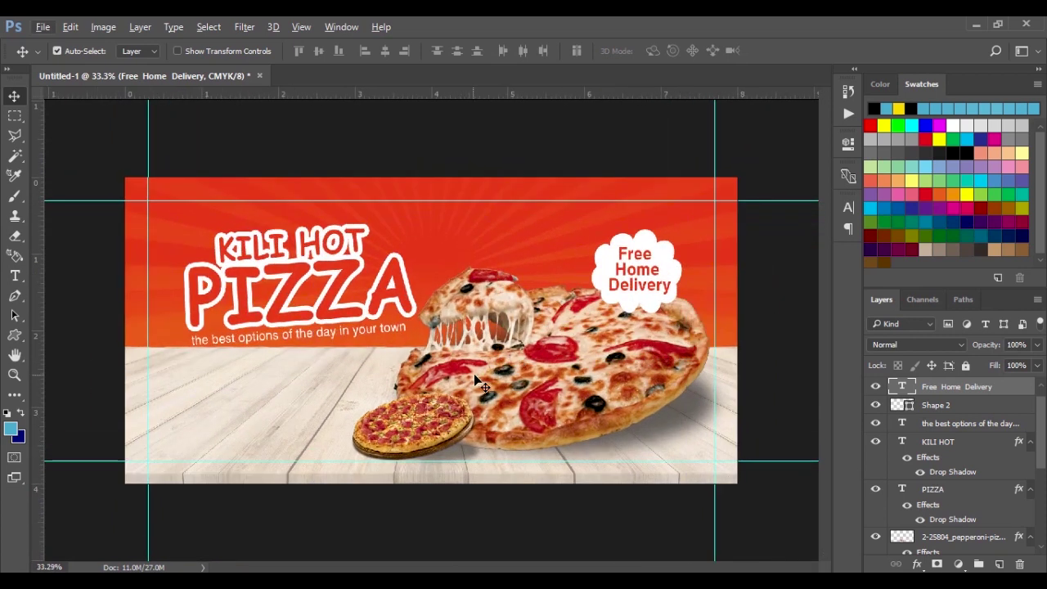
click(13, 340)
- Draw a wide rounded-rectangle bar on the lower-left floor, filled red ef4423
right_click(13, 341)
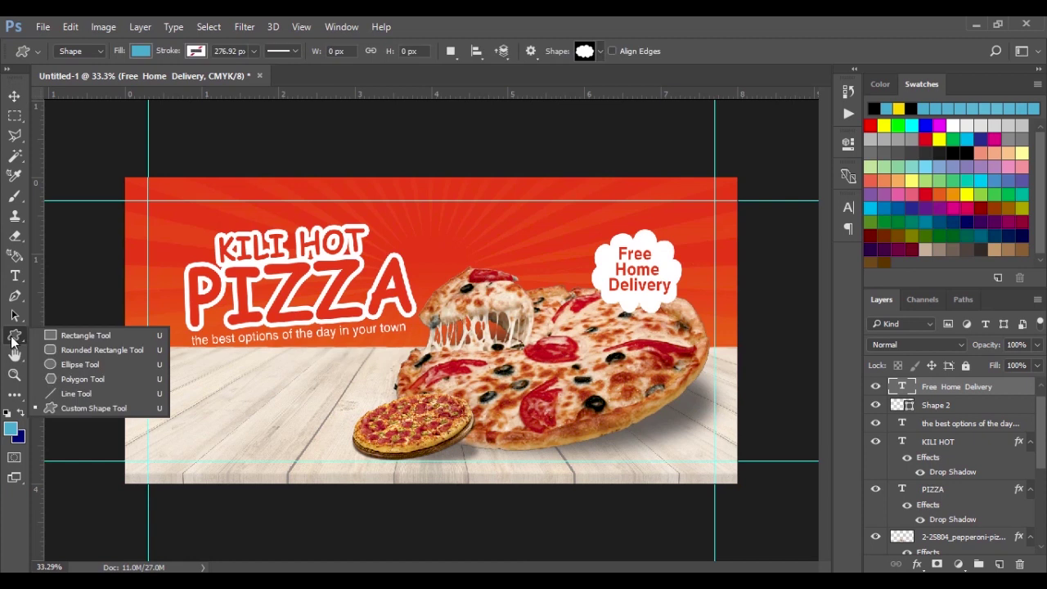
click(88, 350)
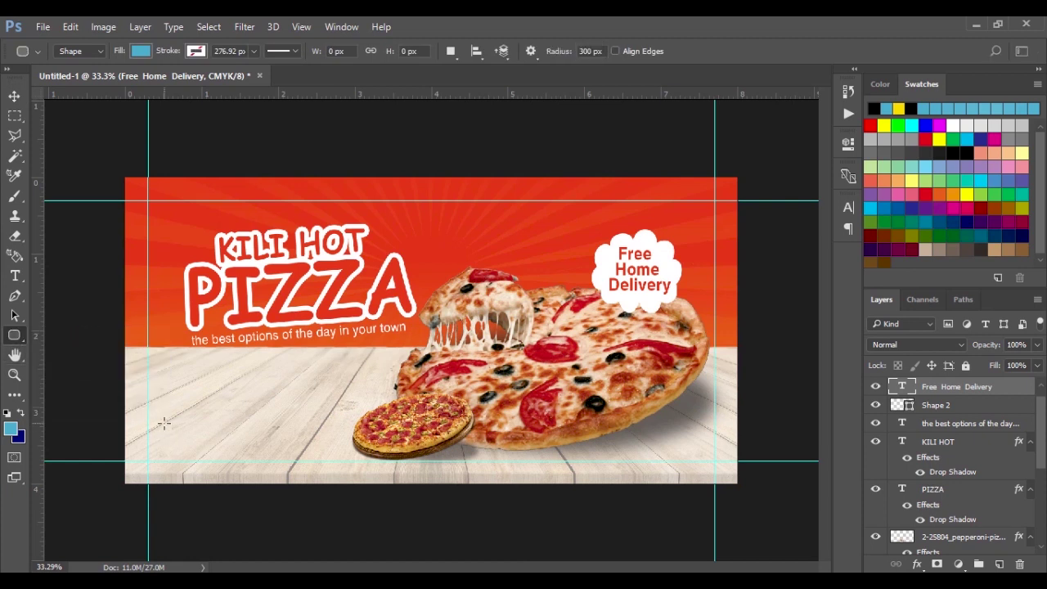
drag(163, 412, 277, 435)
double_click(906, 393)
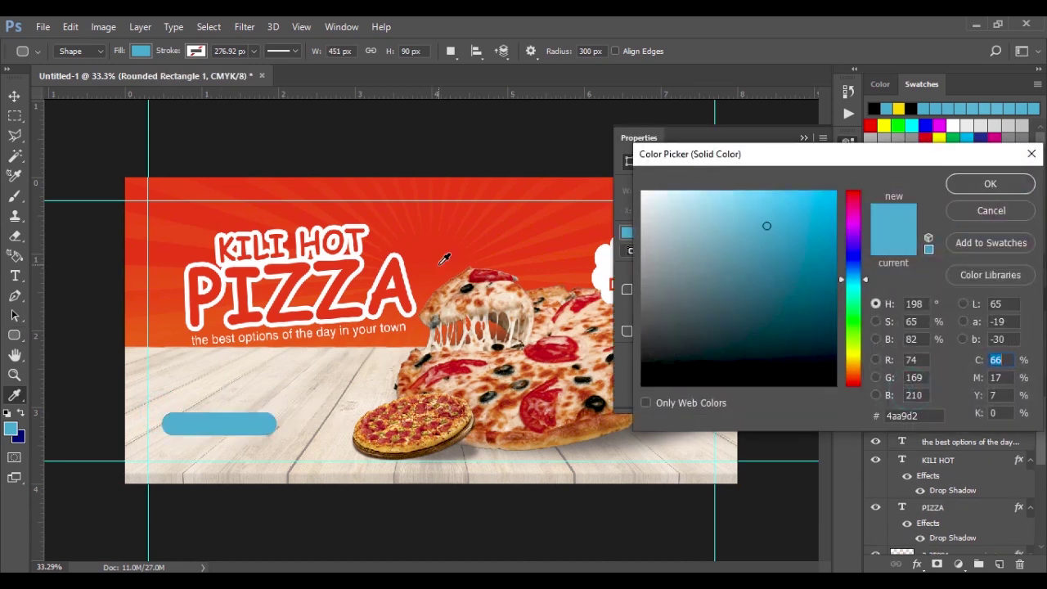
click(439, 264)
click(991, 185)
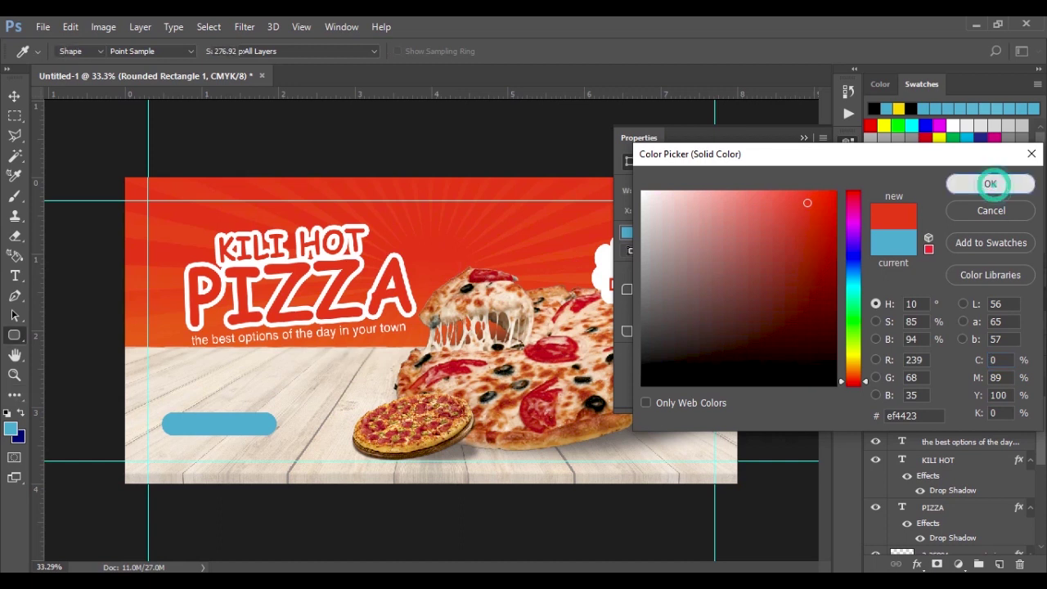
- Move the red rounded button up slightly onto the planks
click(15, 97)
drag(228, 412, 251, 416)
click(804, 138)
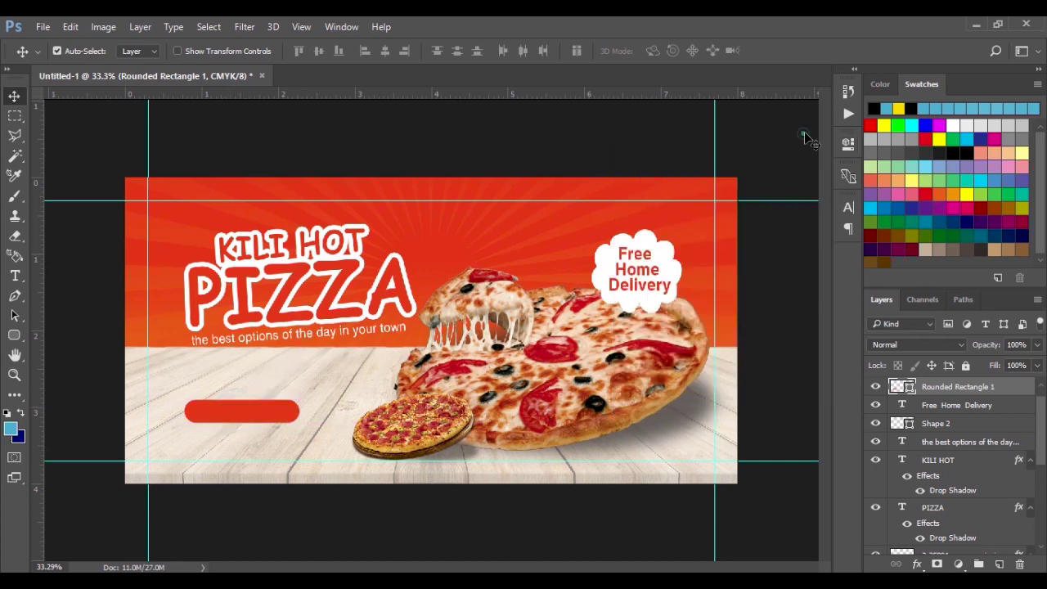
click(15, 276)
- Type 'Order Now' above the button and colour it white
click(192, 373)
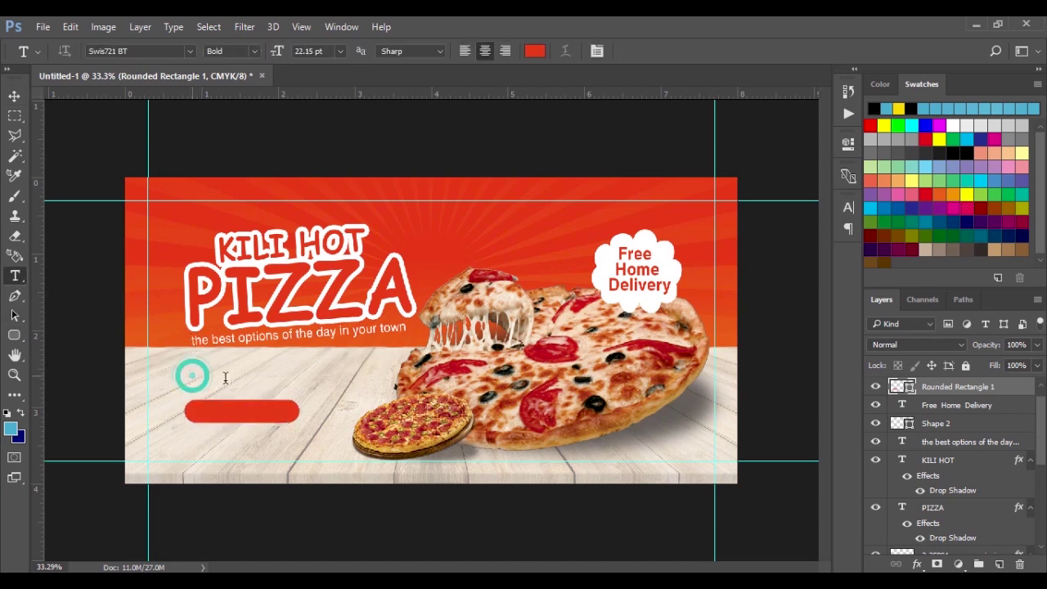
text(Orde)
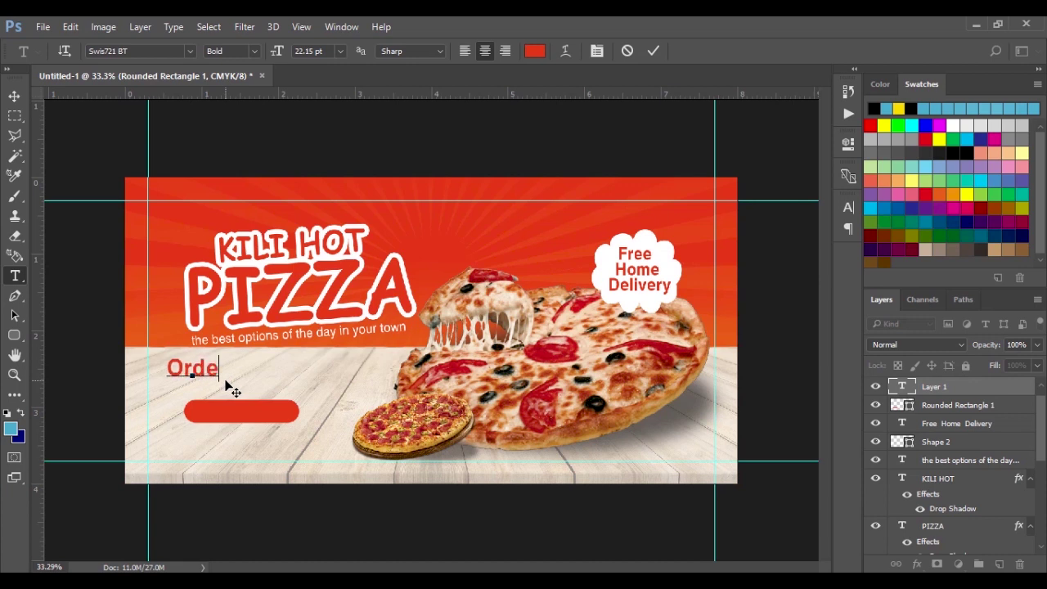
text(r Now)
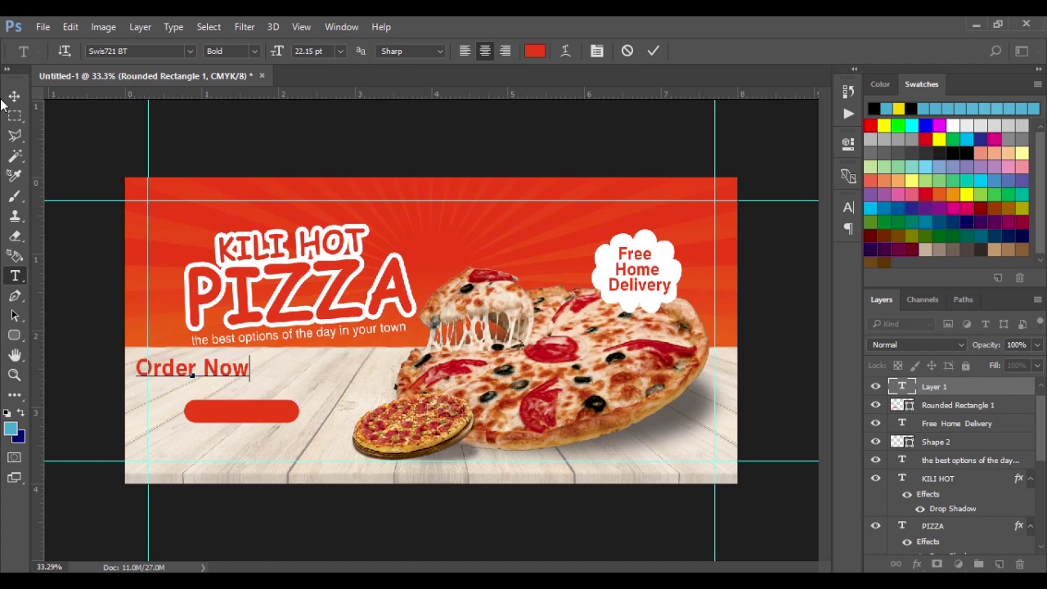
click(14, 96)
click(848, 207)
click(794, 299)
click(624, 296)
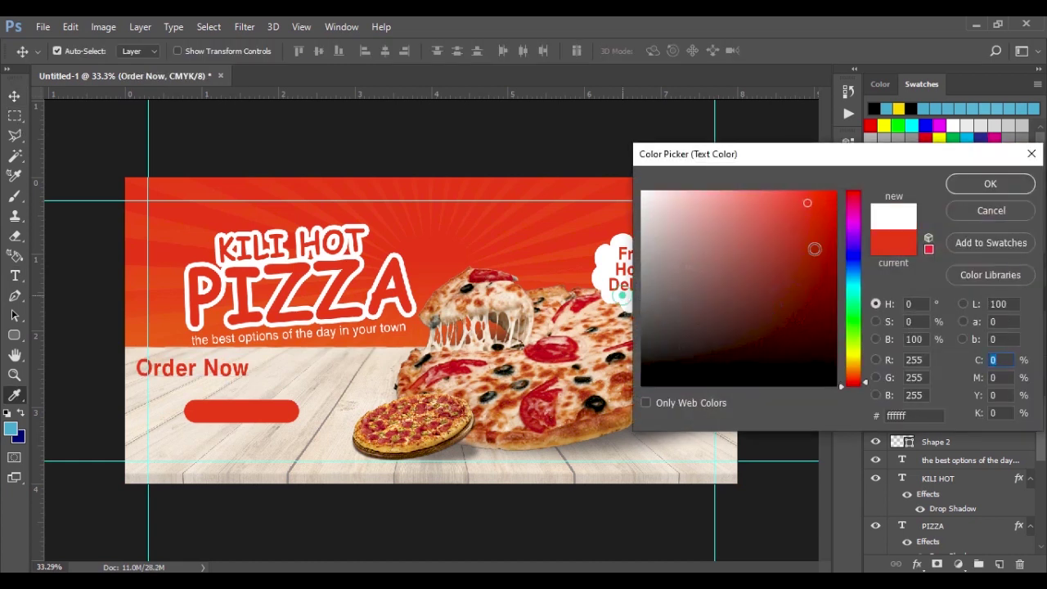
click(991, 183)
- Move the Order Now text onto the red button, scale it to 17.7 pt, and nudge it centred
drag(232, 368, 284, 395)
key(ctrl+t)
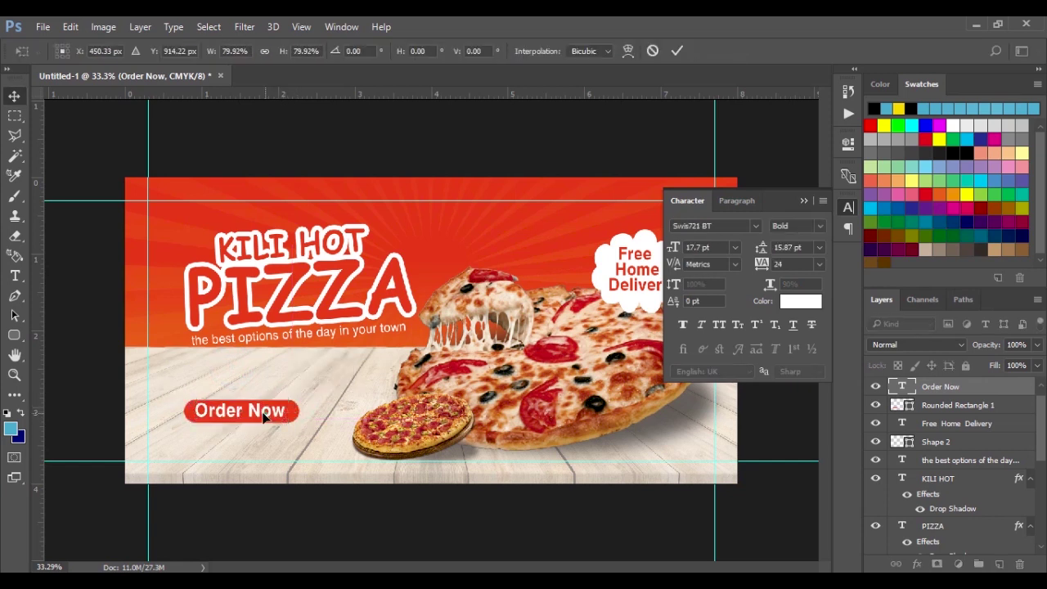
double_click(266, 418)
key(Down)
key(Right)
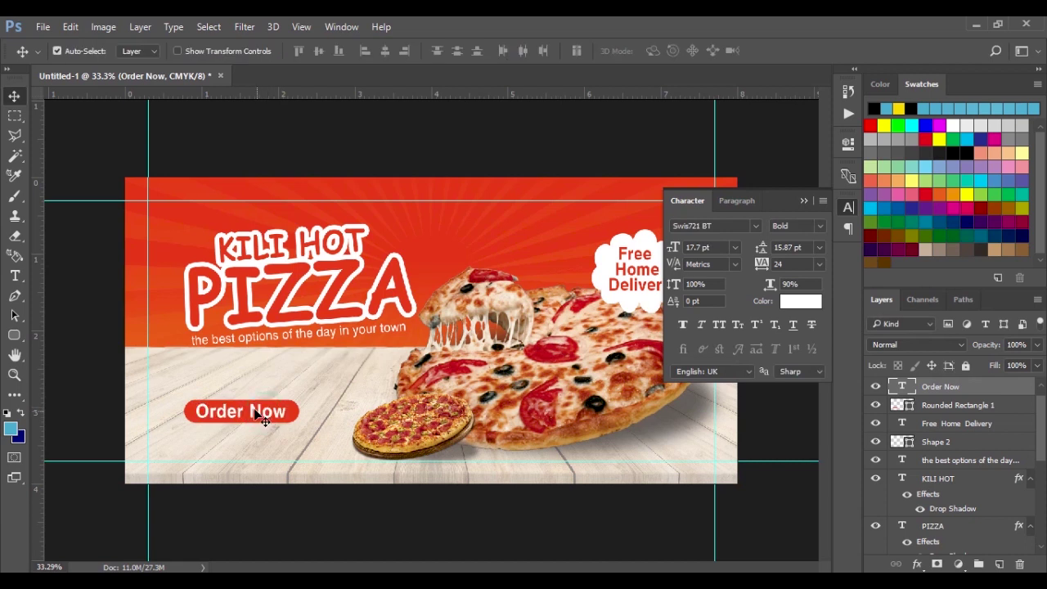
- Duplicate the Order Now text below the button, make it red, and replace its words with a placeholder phone number
drag(254, 410, 253, 436)
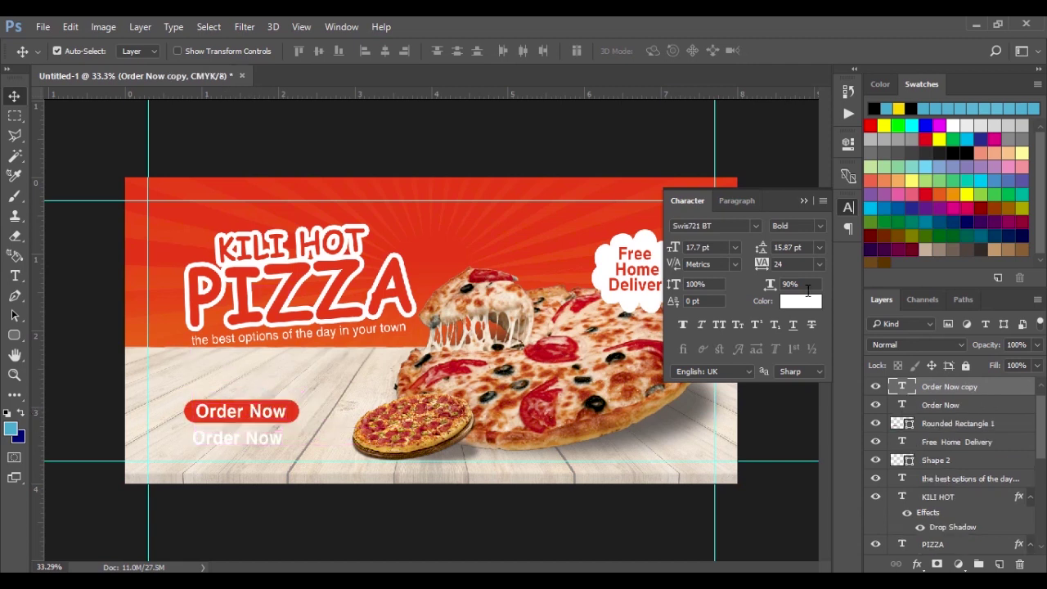
click(802, 302)
click(442, 245)
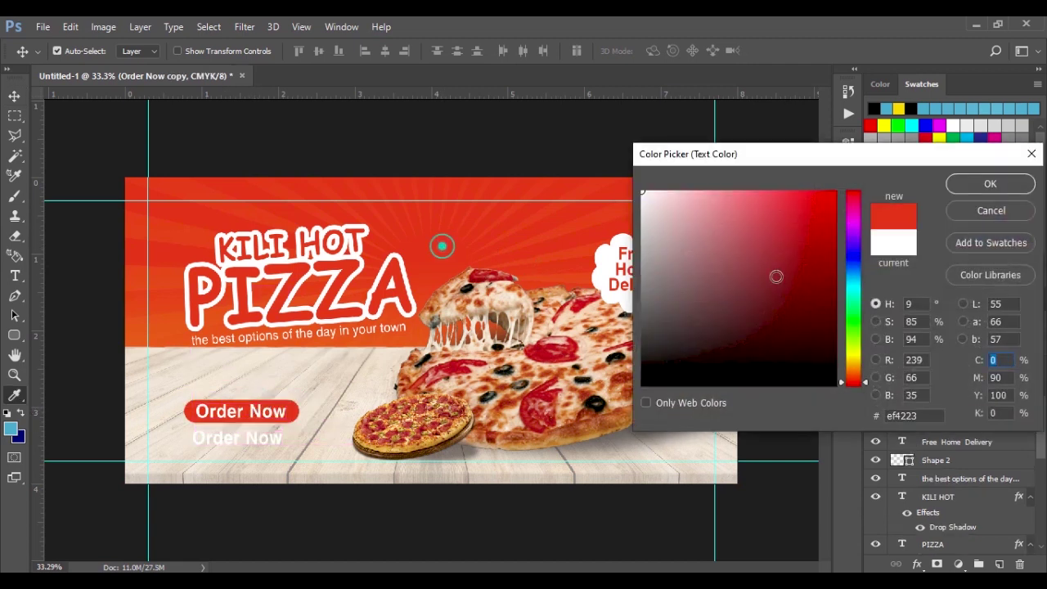
click(990, 183)
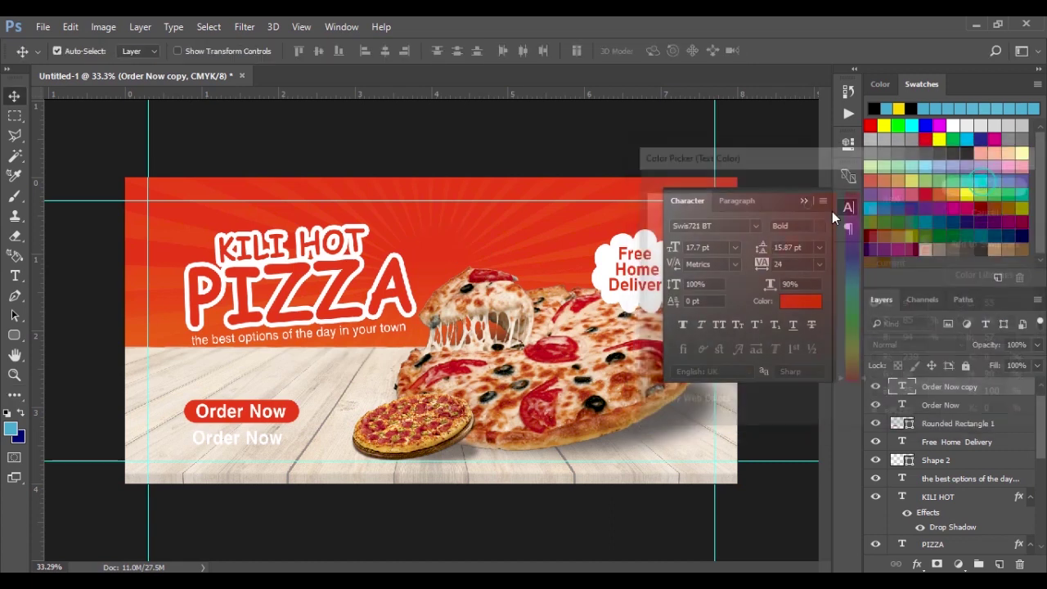
click(14, 276)
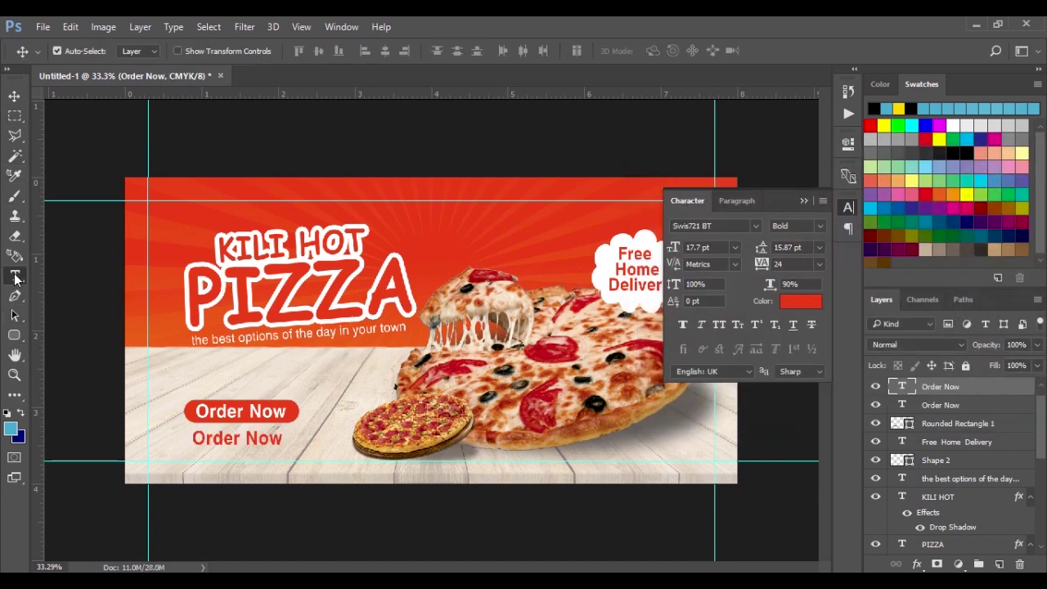
triple_click(253, 442)
text(4444)
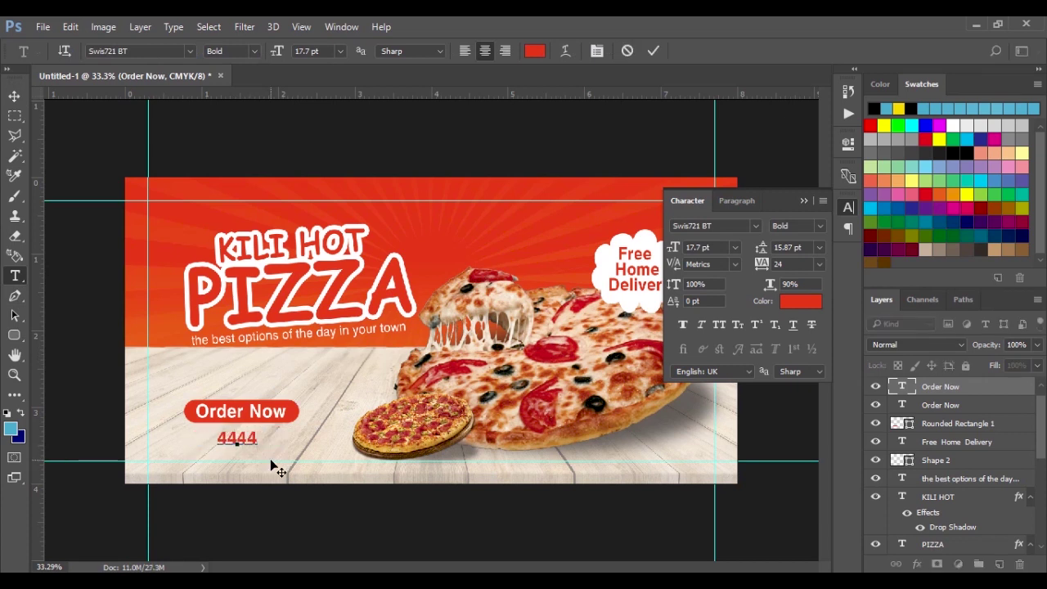
text(-444)
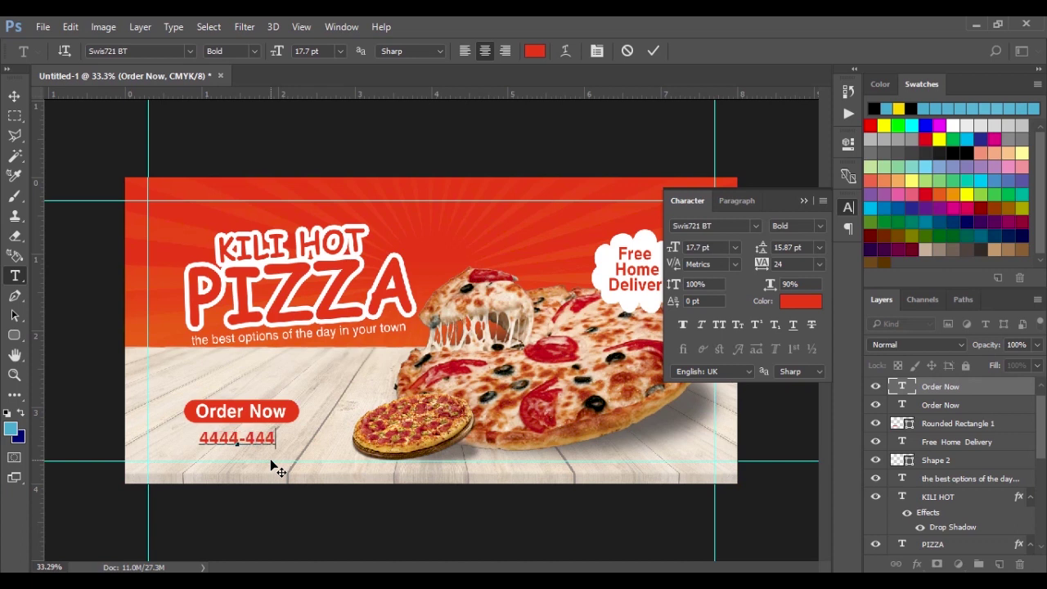
text(4)
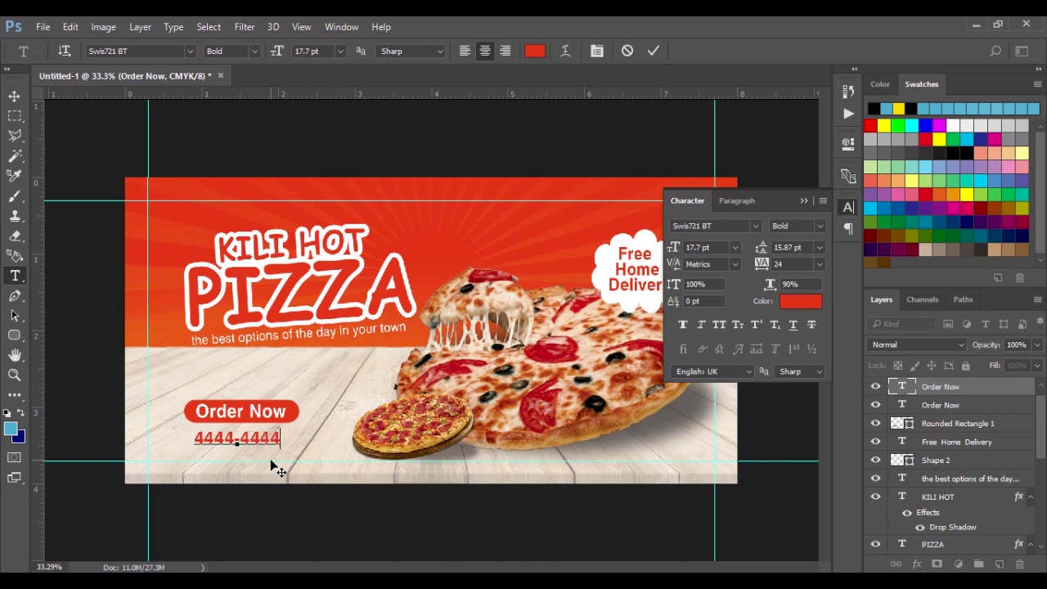
text(-444)
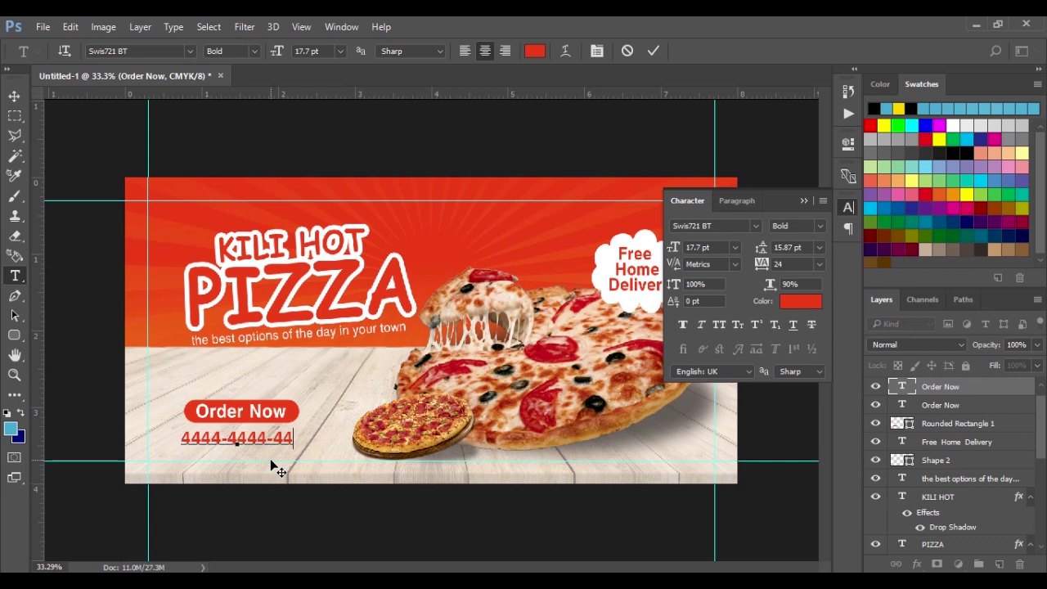
- Set the phone number to Roman weight and place it just under Order Now
click(14, 95)
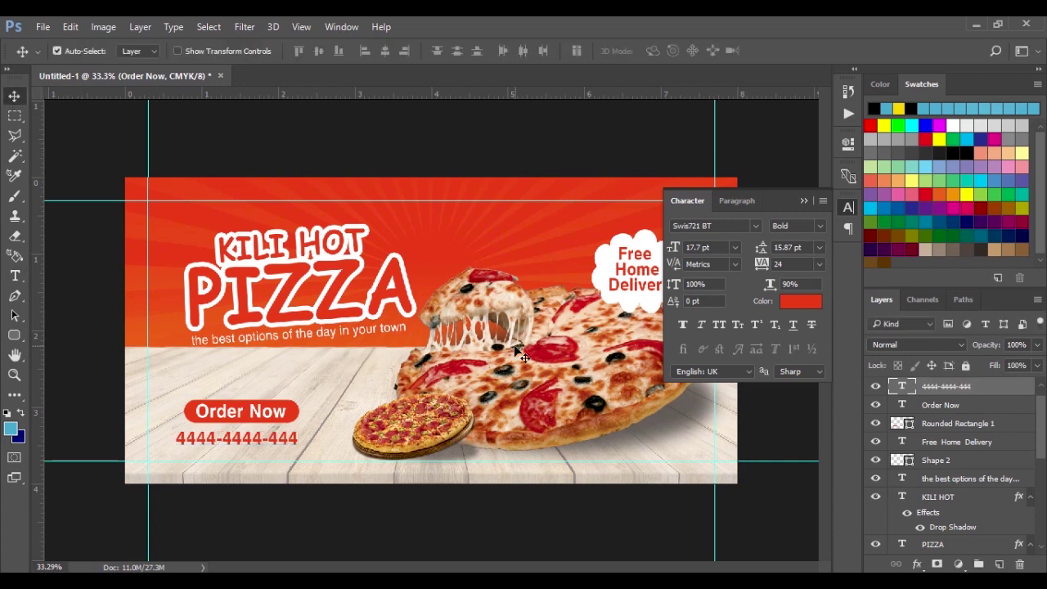
click(816, 227)
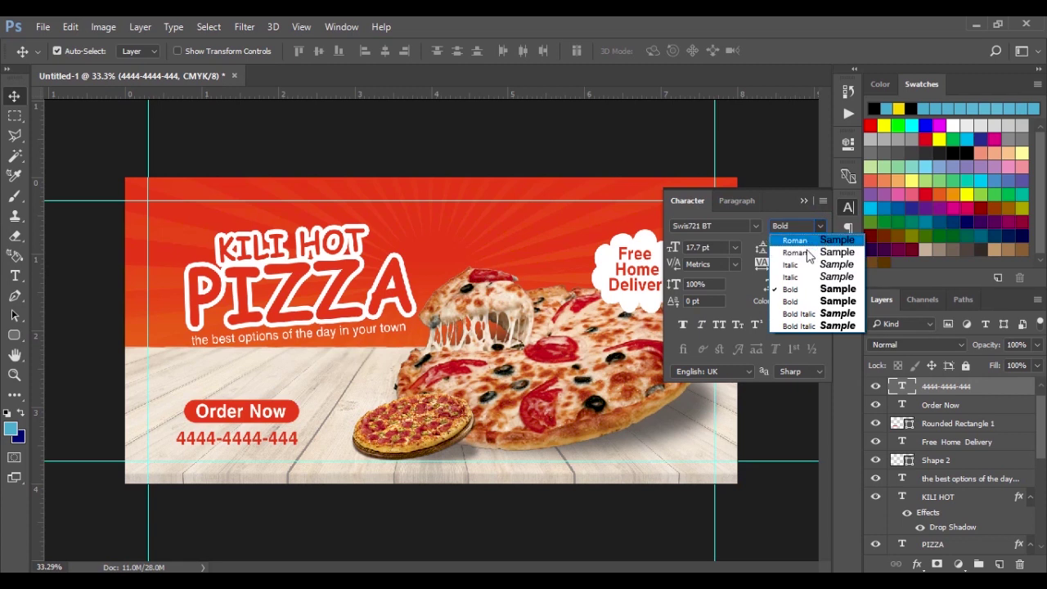
click(806, 252)
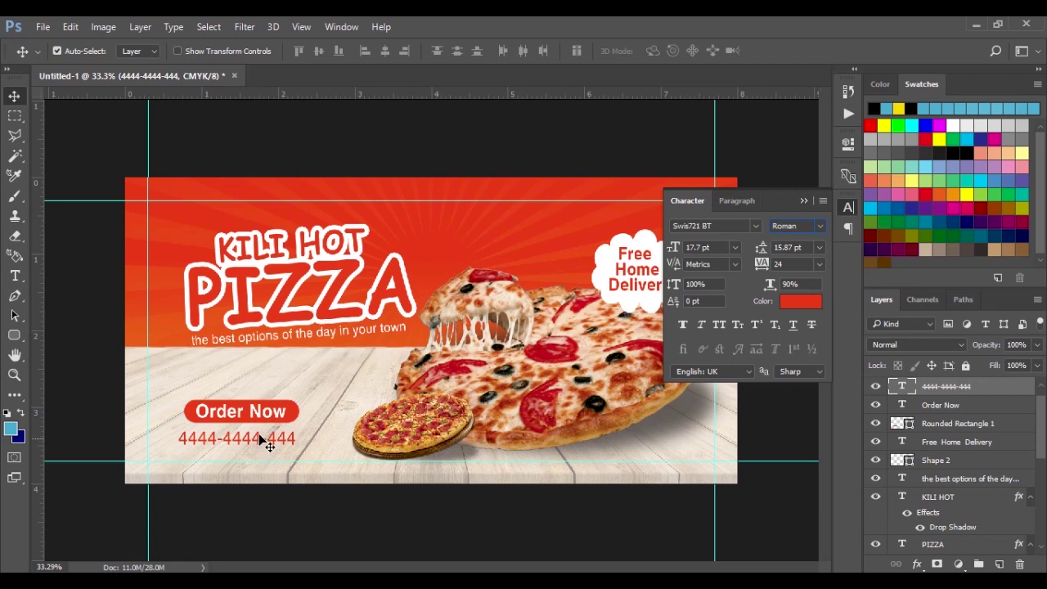
drag(254, 443, 256, 443)
drag(323, 413, 320, 404)
key(ctrl+shift+b)
click(821, 225)
click(808, 248)
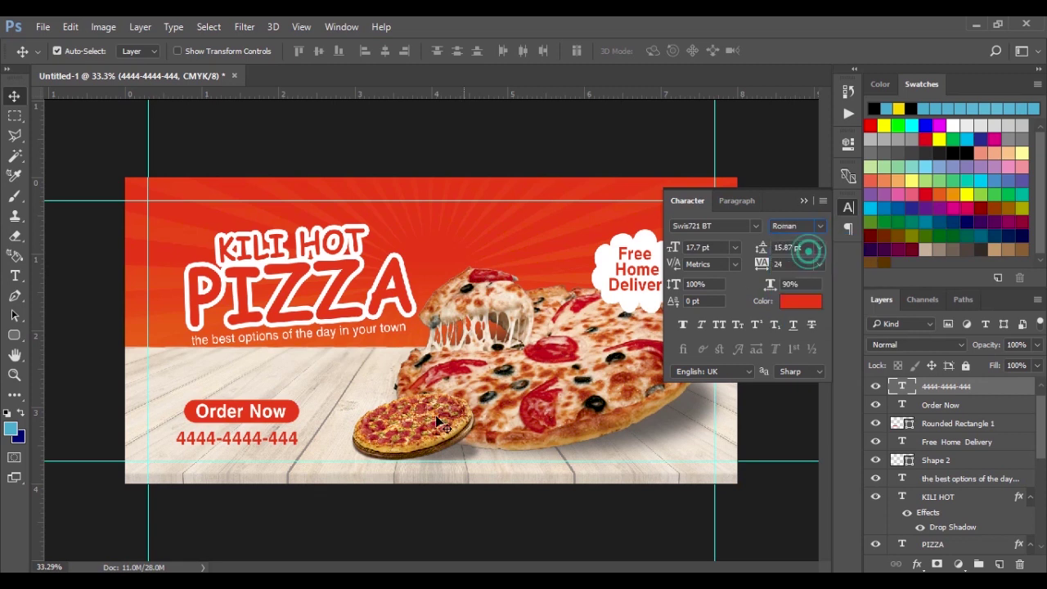
- Enlarge the phone number to about 133% (24.52 pt) and colour it black 000000
key(ctrl+t)
mouse_move(297, 428)
mouse_down()
mouse_move(322, 422)
mouse_move(288, 439)
mouse_up()
key(Return)
click(285, 439)
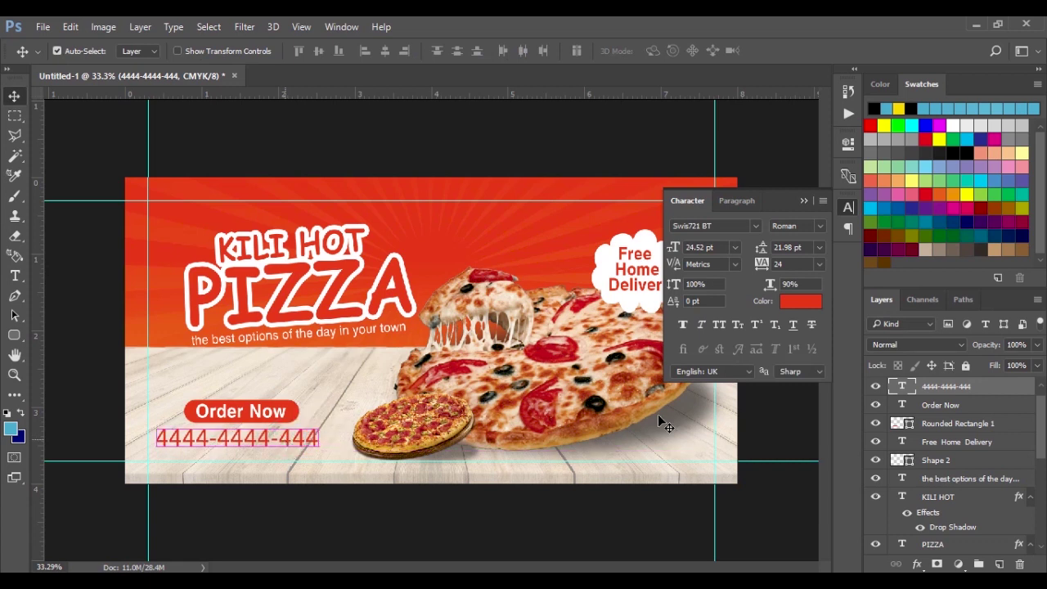
click(791, 301)
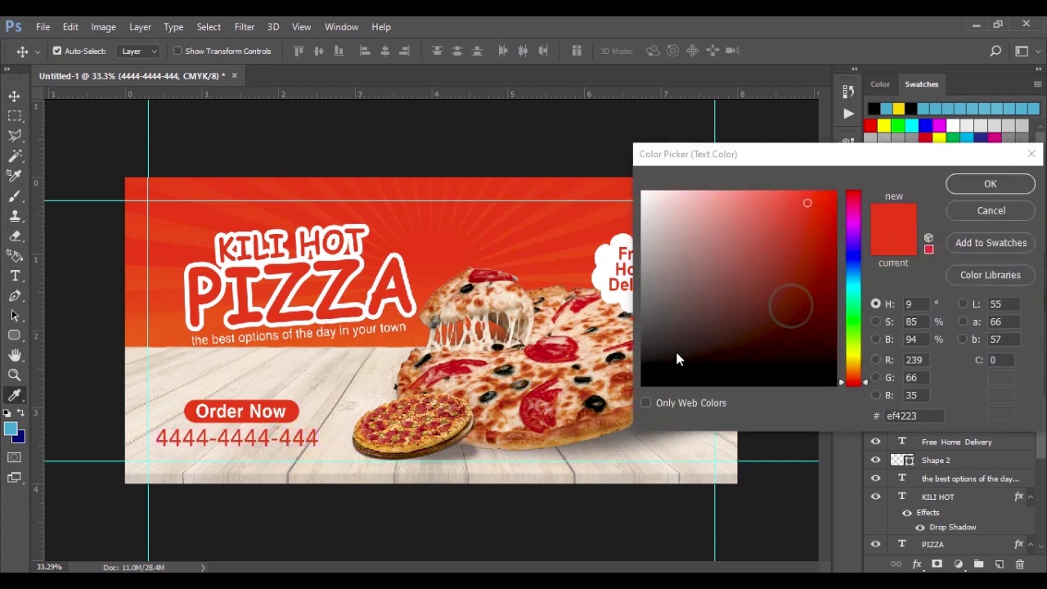
drag(667, 362, 643, 385)
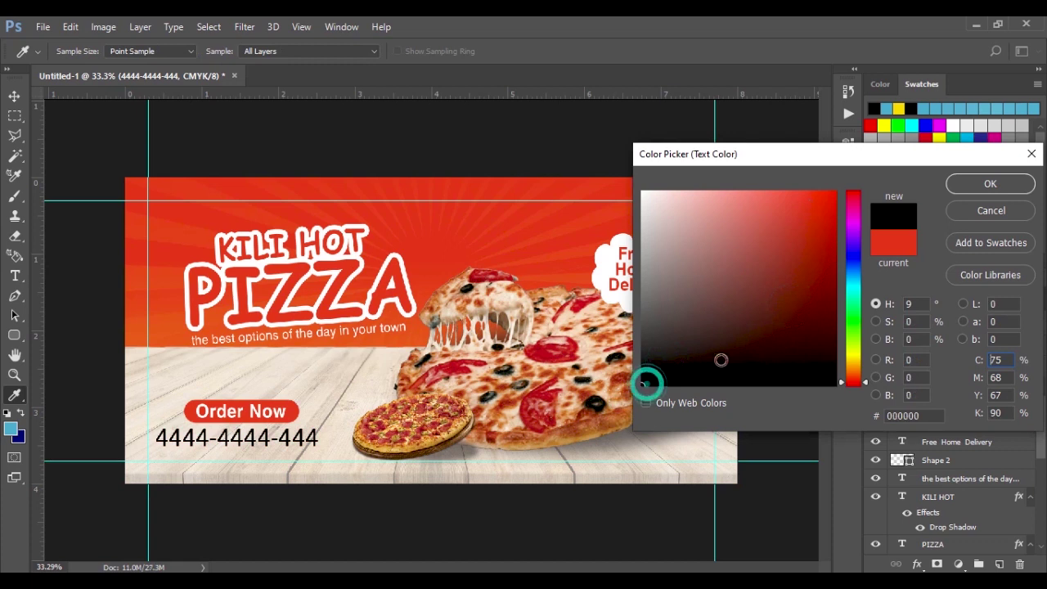
click(963, 187)
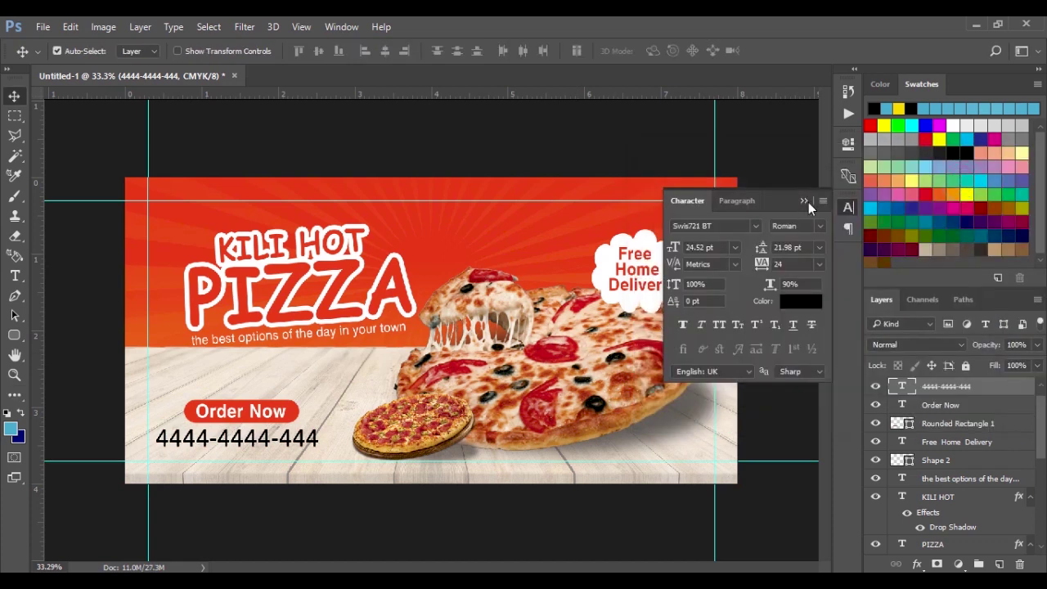
click(803, 201)
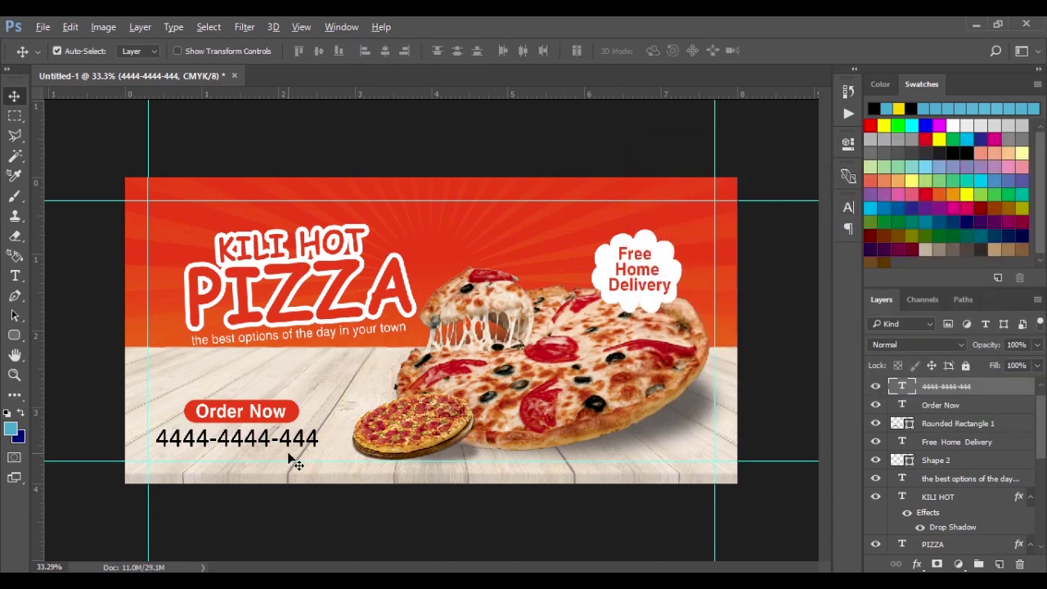
- Shrink the phone number to about 75% and nudge it beneath the Order Now button
key(ctrl+minus)
key(ctrl+plus)
scroll(245, 460, up, 1)
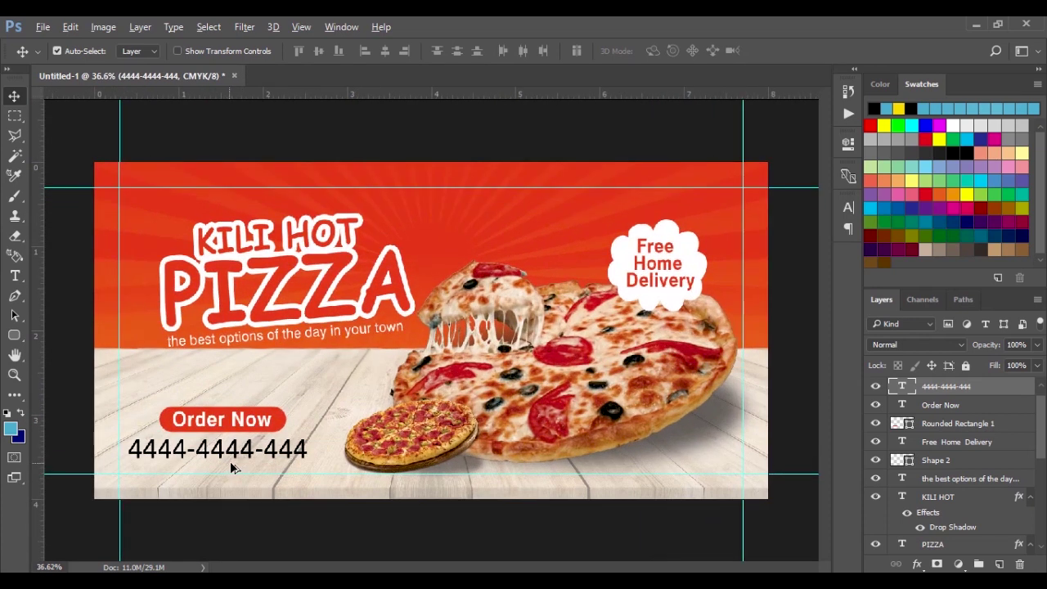
key(ctrl+t)
drag(309, 435, 262, 453)
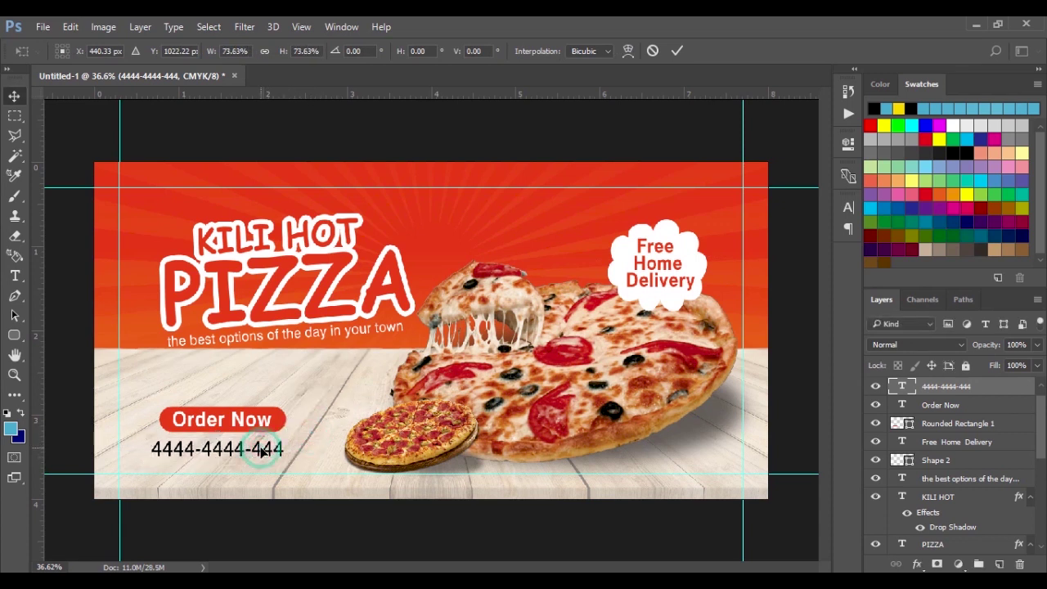
click(262, 452)
click(266, 452)
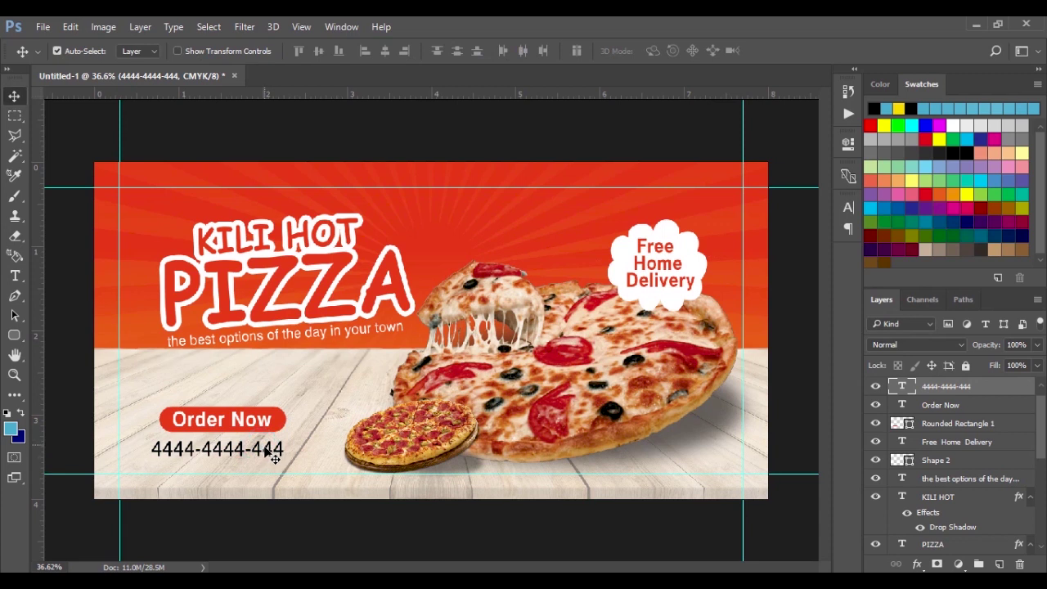
drag(268, 451, 268, 450)
- Zoom in and out to check the phone number's placement under the button
scroll(299, 460, down, 2)
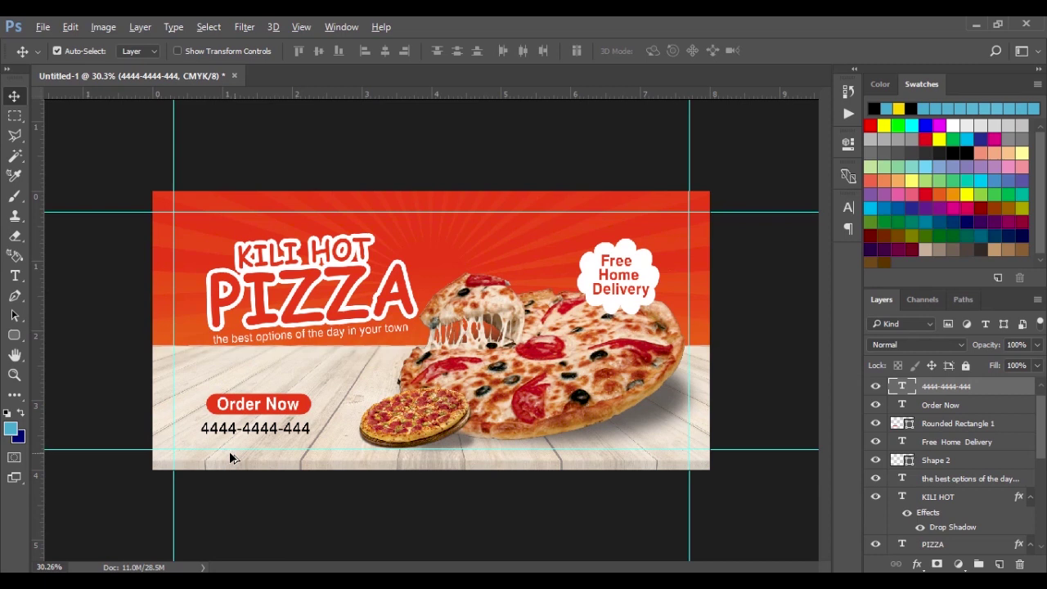
scroll(230, 457, up, 2)
scroll(422, 401, down, 1)
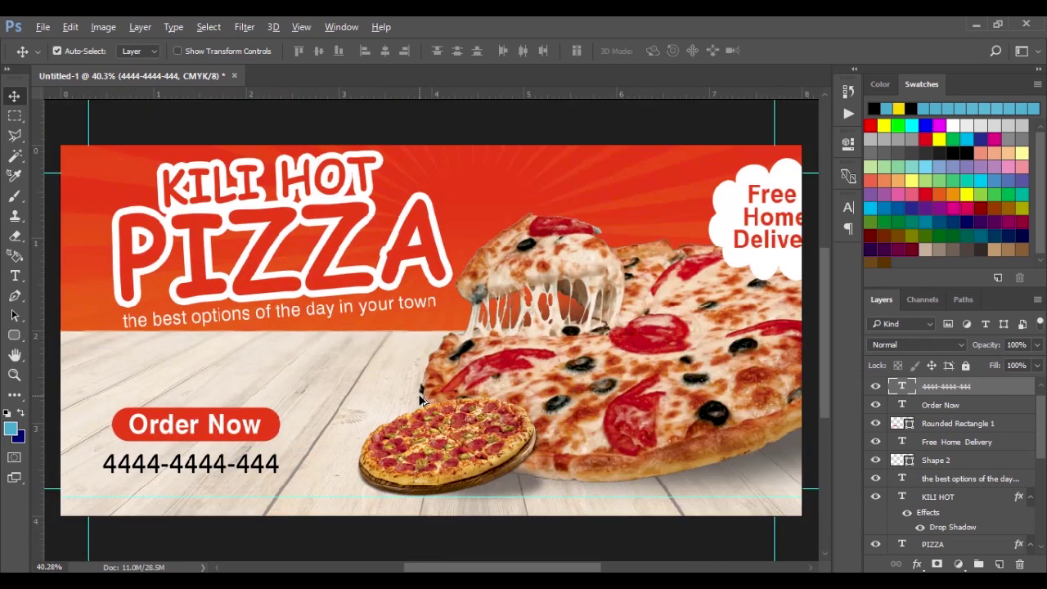
scroll(421, 398, down, 1)
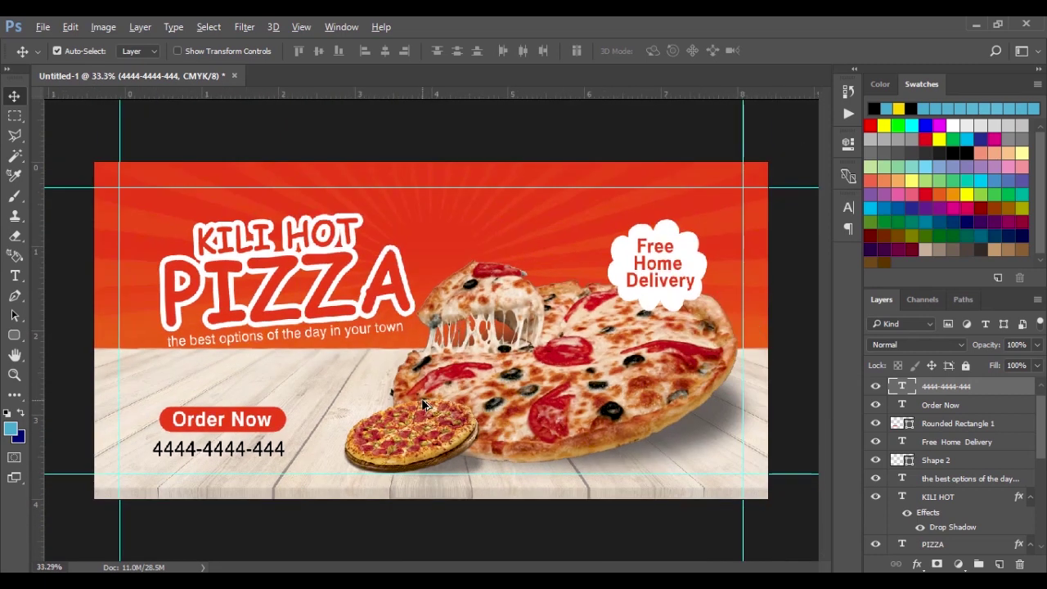
scroll(427, 399, down, 1)
scroll(427, 399, down, 1)
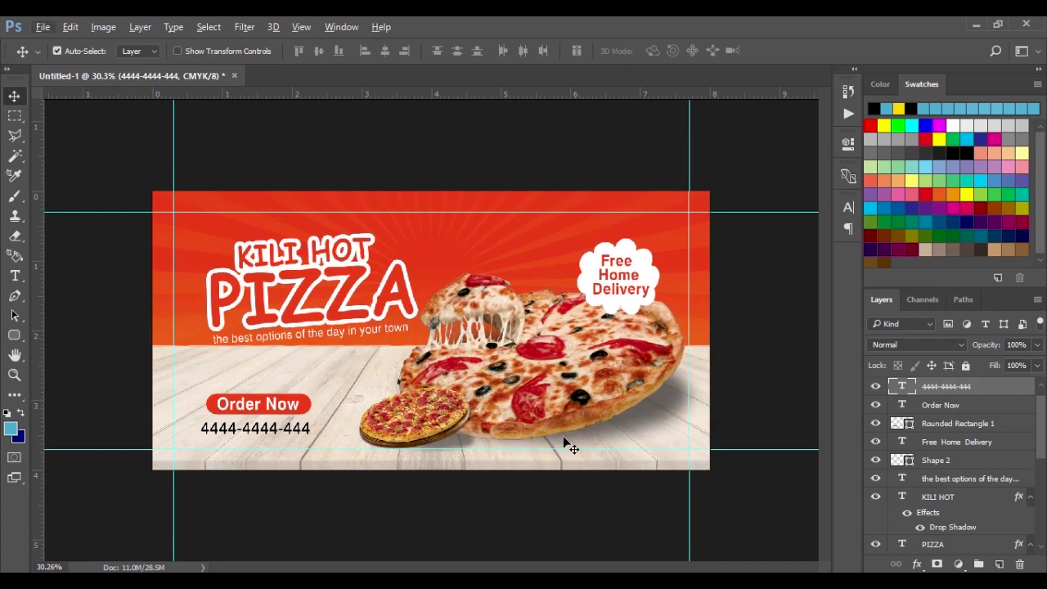
scroll(597, 441, up, 1)
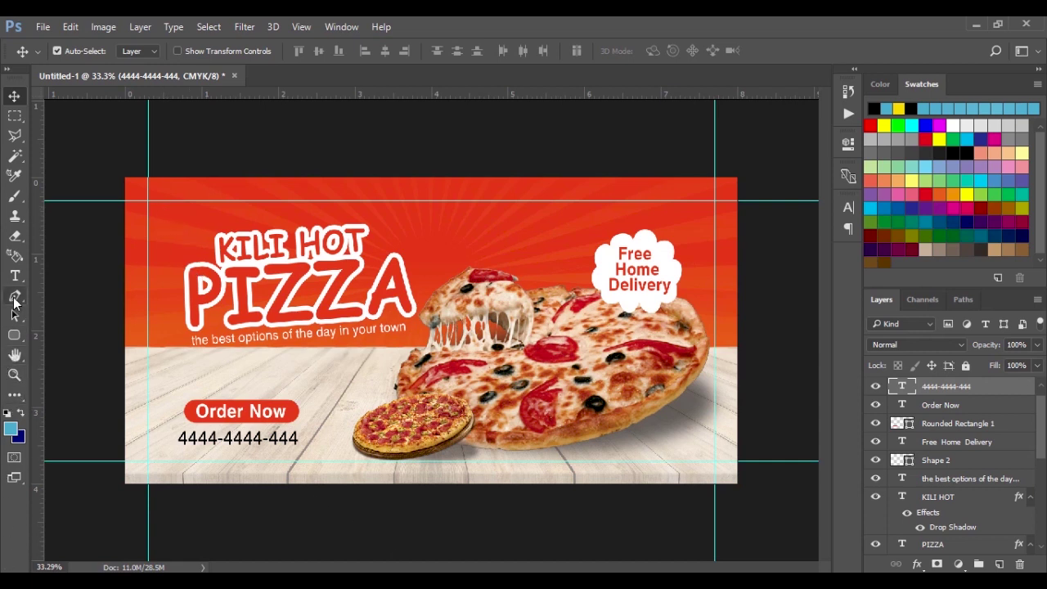
- Draw a small puzzle-piece custom shape at the banner's top-left guide corner
click(17, 338)
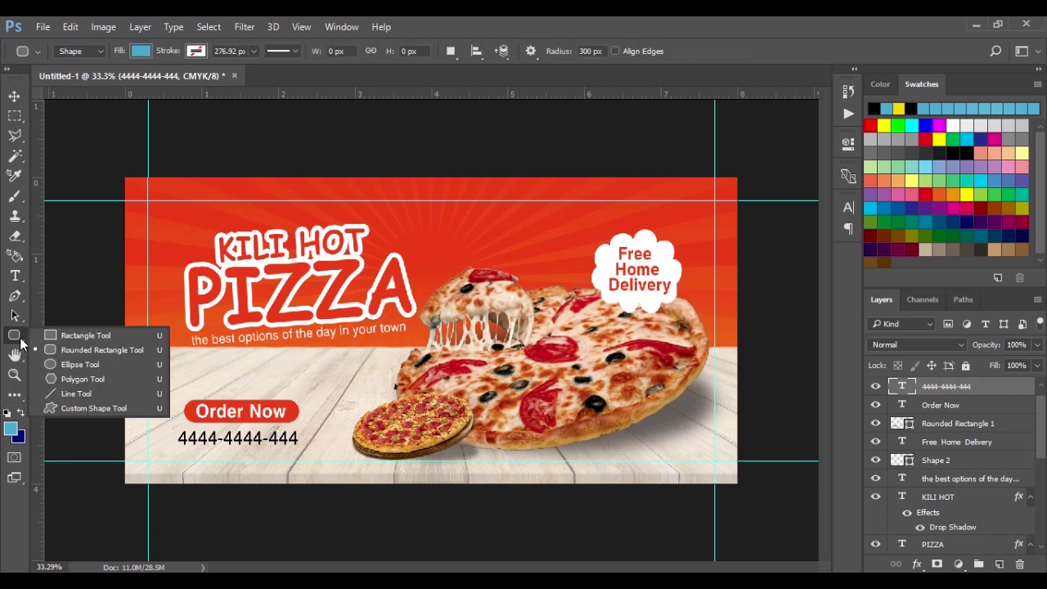
click(73, 407)
click(600, 51)
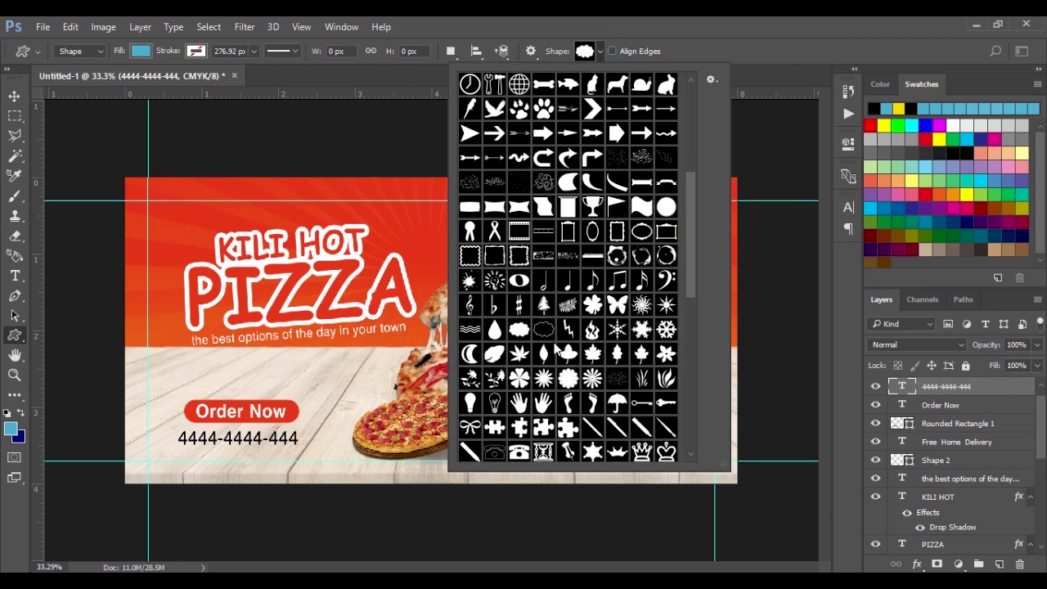
scroll(556, 349, down, 3)
click(521, 367)
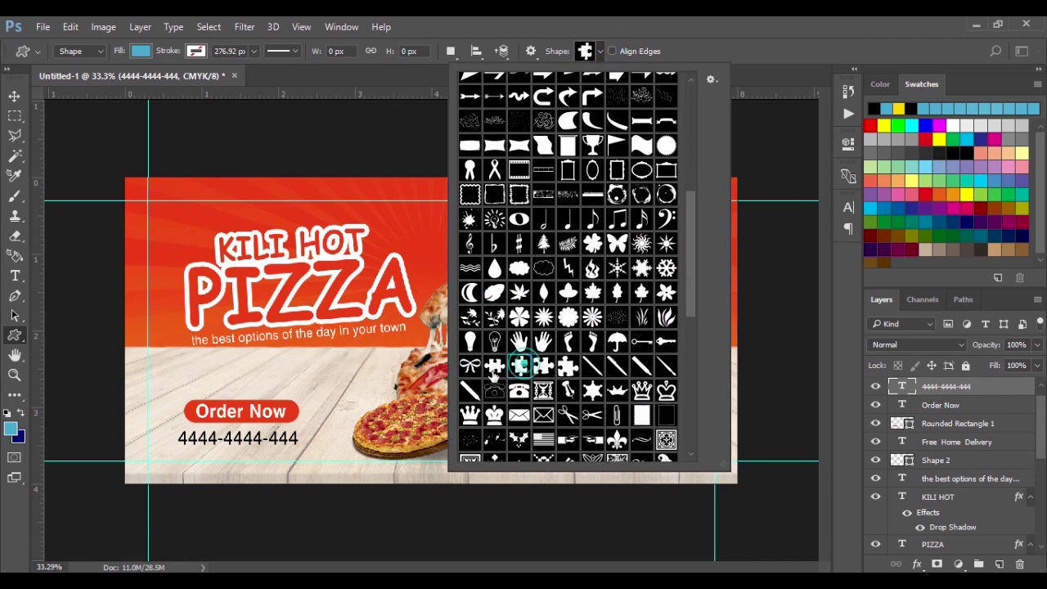
drag(150, 206, 172, 223)
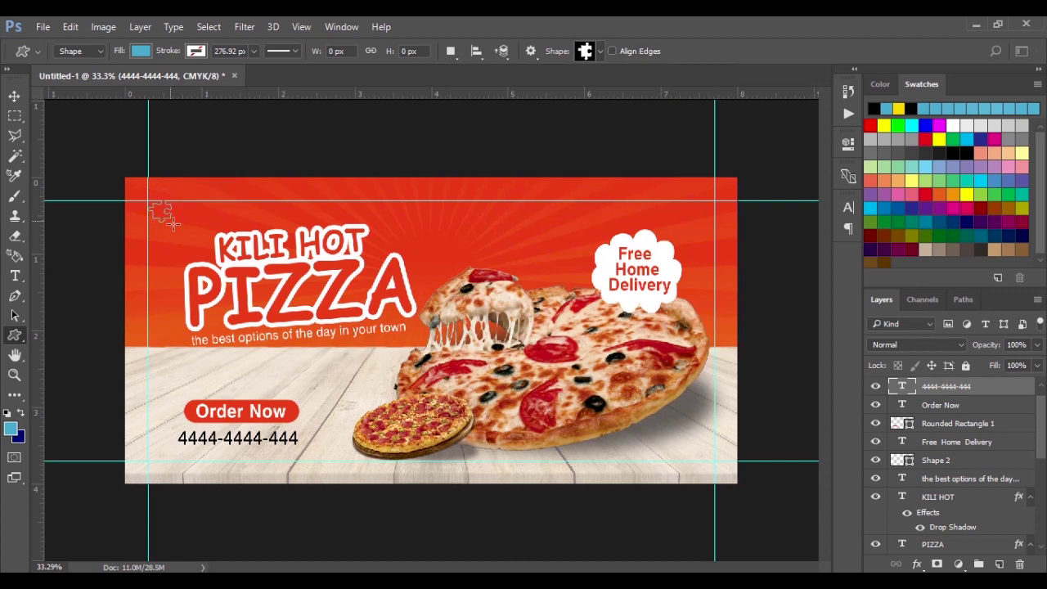
click(15, 96)
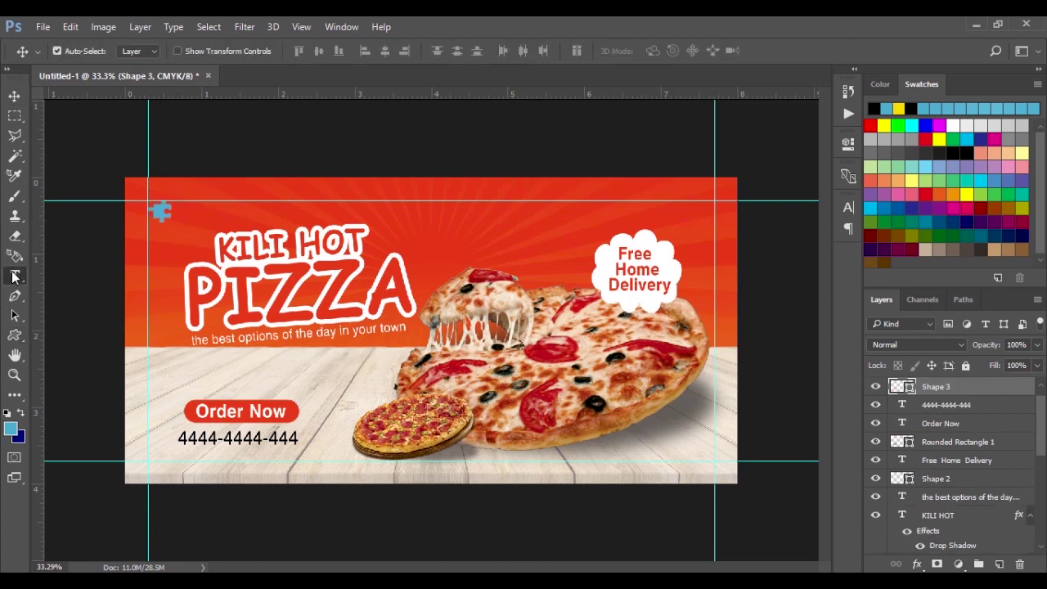
click(15, 277)
- Type 'logo here' on two lines beside the puzzle piece
click(192, 207)
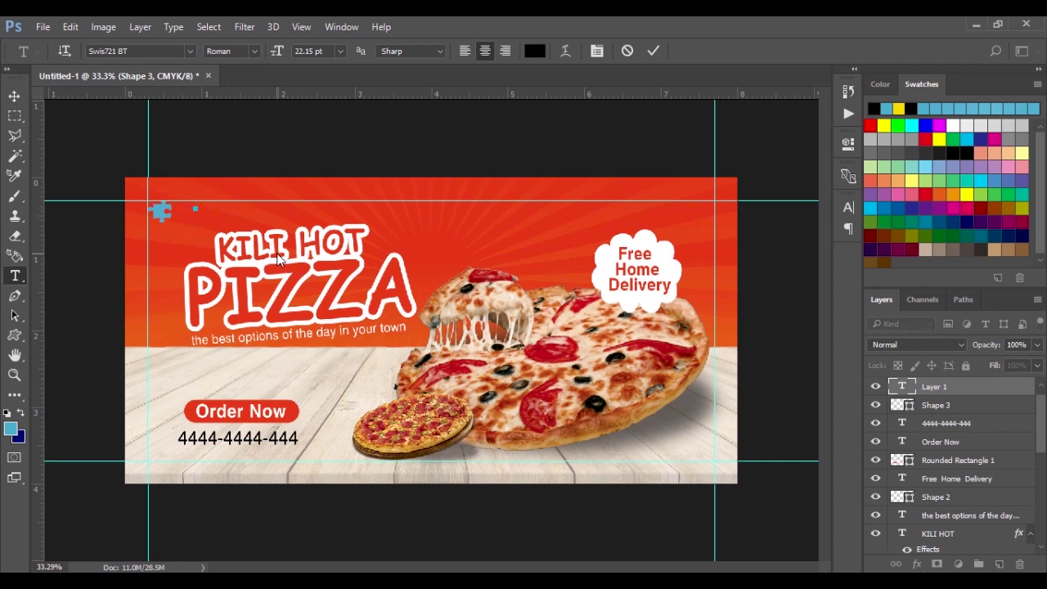
text(logo here)
click(200, 197)
key(Return)
click(14, 96)
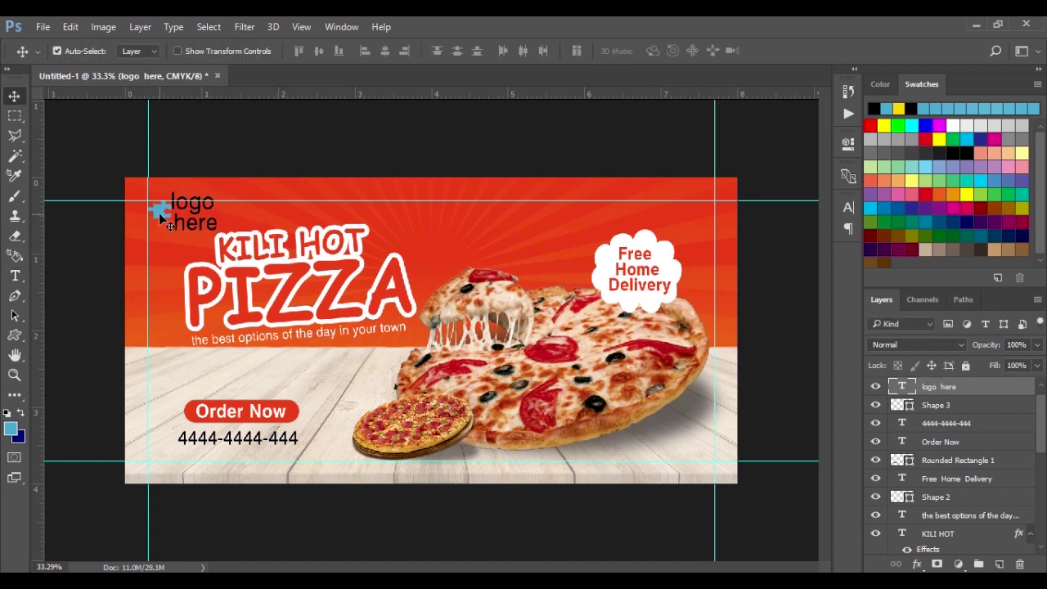
- Recolour the puzzle-piece shape (Shape 3) to white #ffffff
click(160, 215)
click(849, 210)
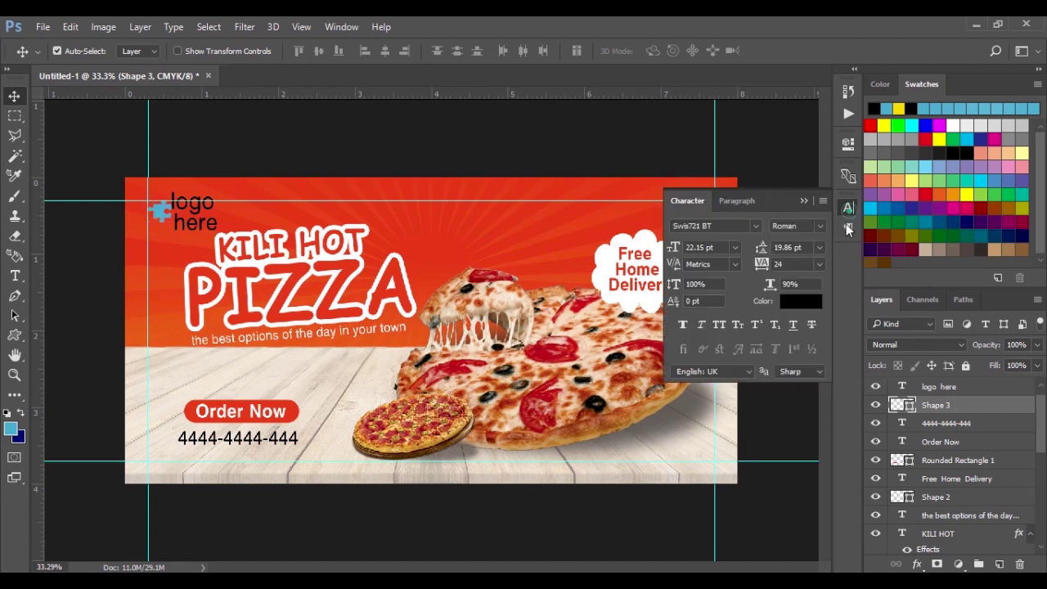
double_click(904, 405)
click(912, 416)
text(ffffff)
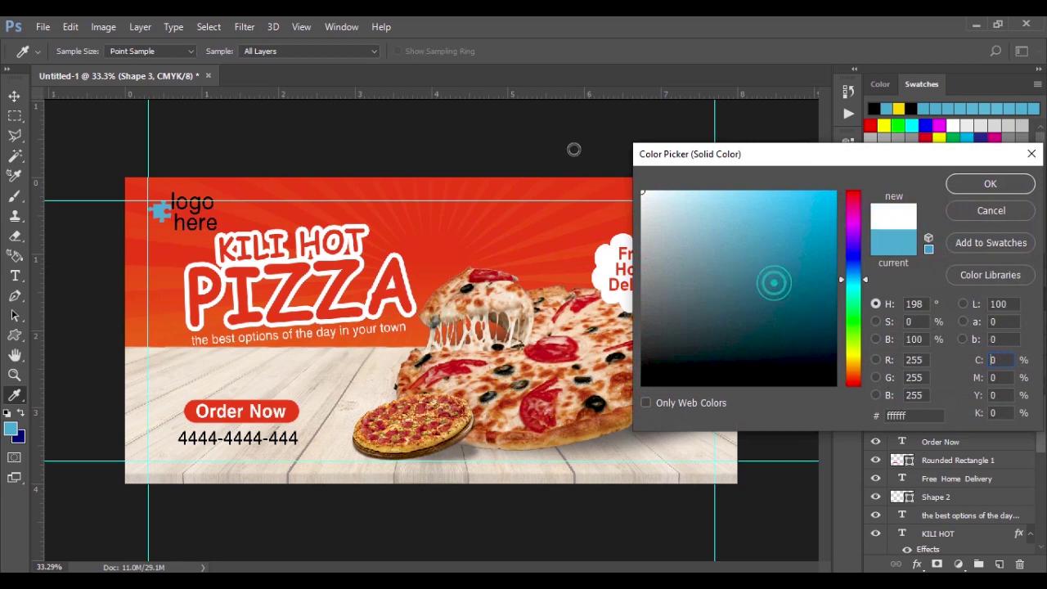
click(988, 186)
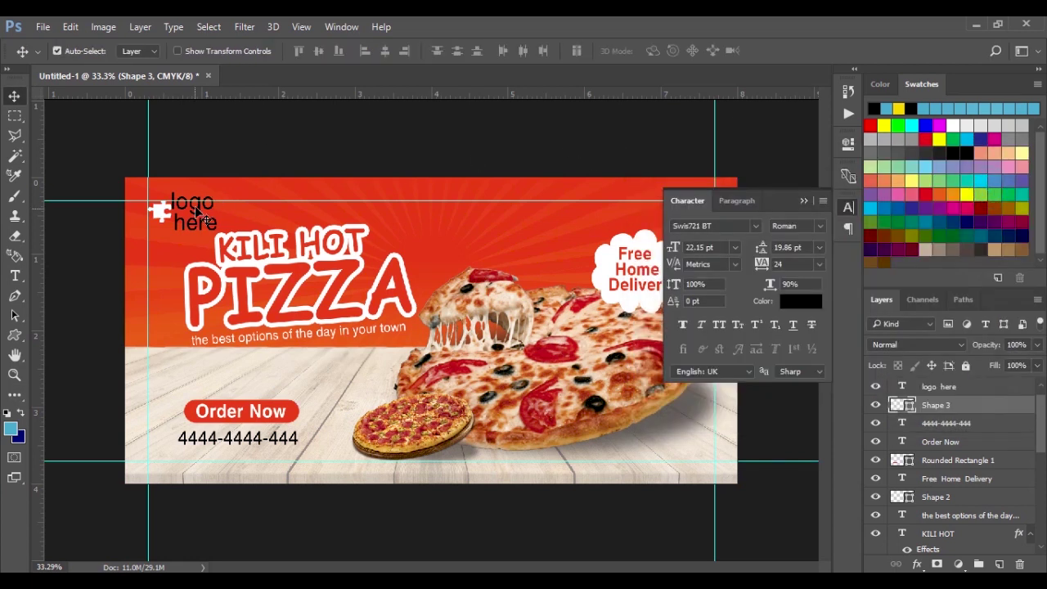
- Make the 'logo here' text white and scale it to about 45% (13.82 pt)
click(199, 212)
click(800, 304)
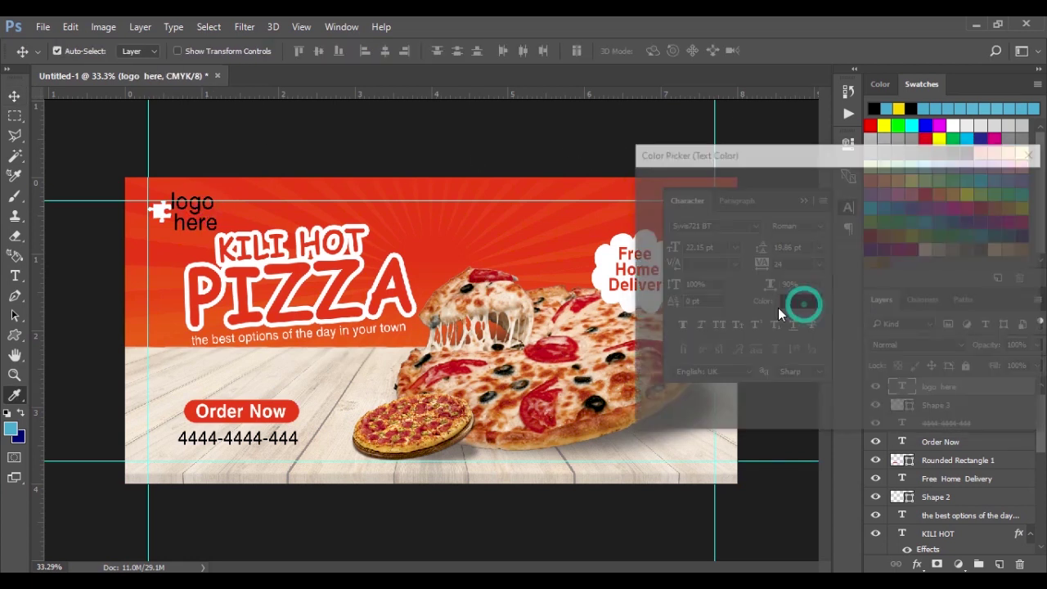
click(953, 125)
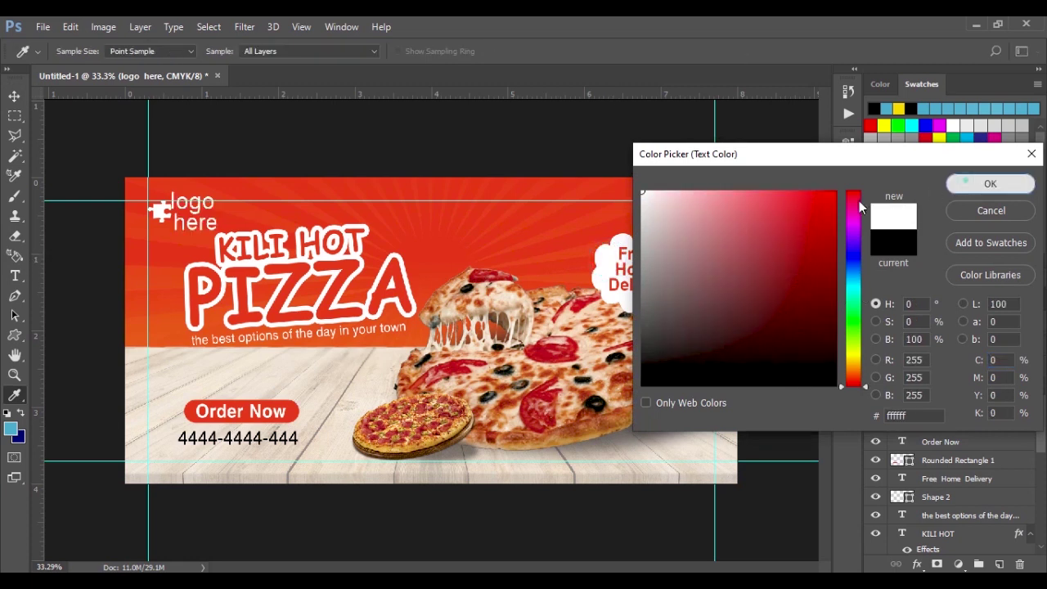
key(Return)
key(ctrl+t)
drag(221, 188, 191, 208)
click(677, 51)
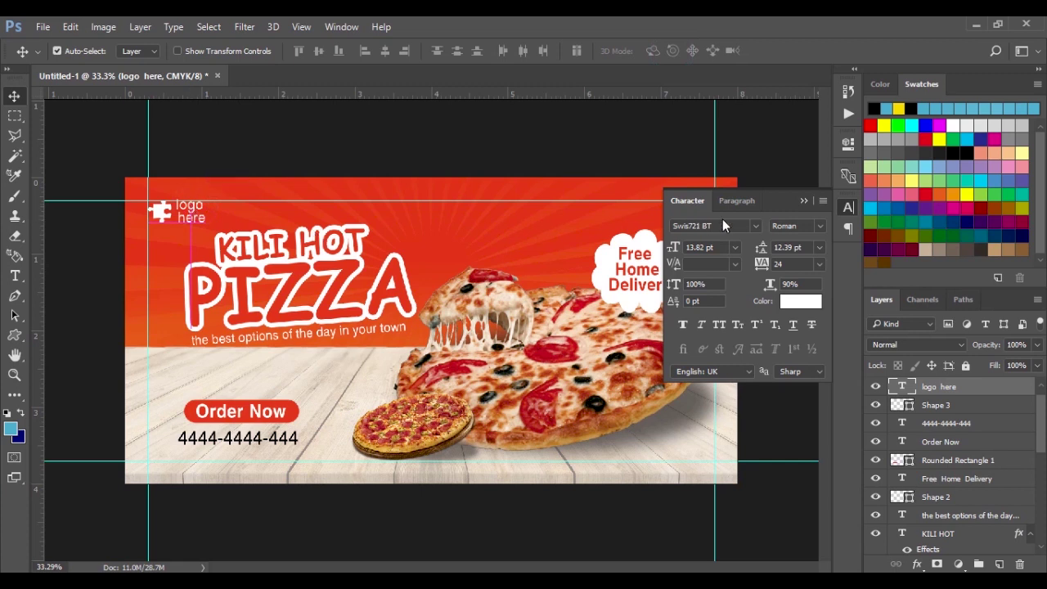
click(804, 201)
key(ctrl+plus)
scroll(475, 311, down, 3)
scroll(476, 311, up, 1)
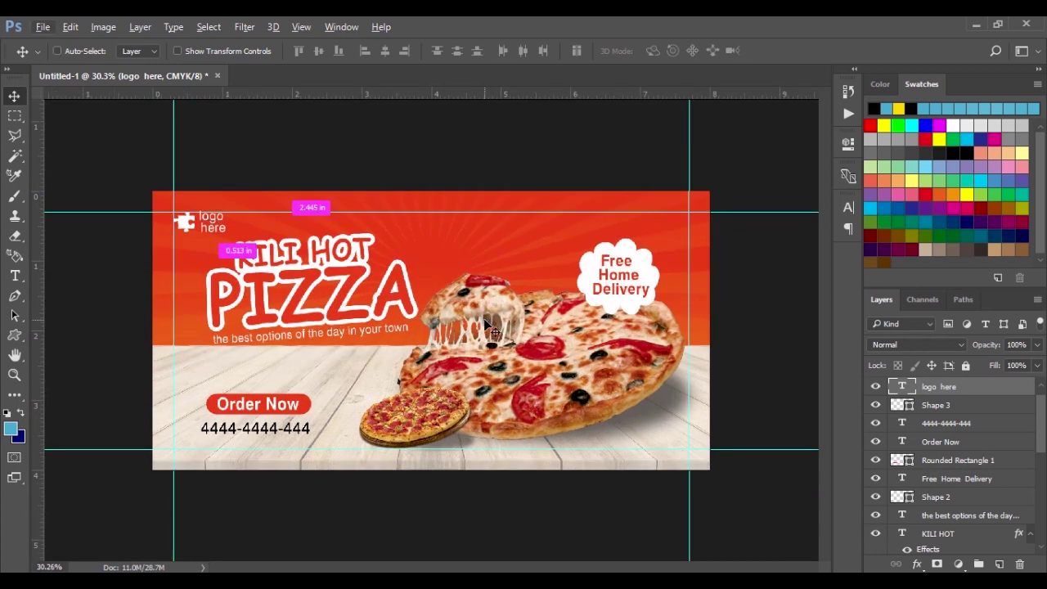
scroll(539, 345, down, 1)
scroll(540, 349, down, 1)
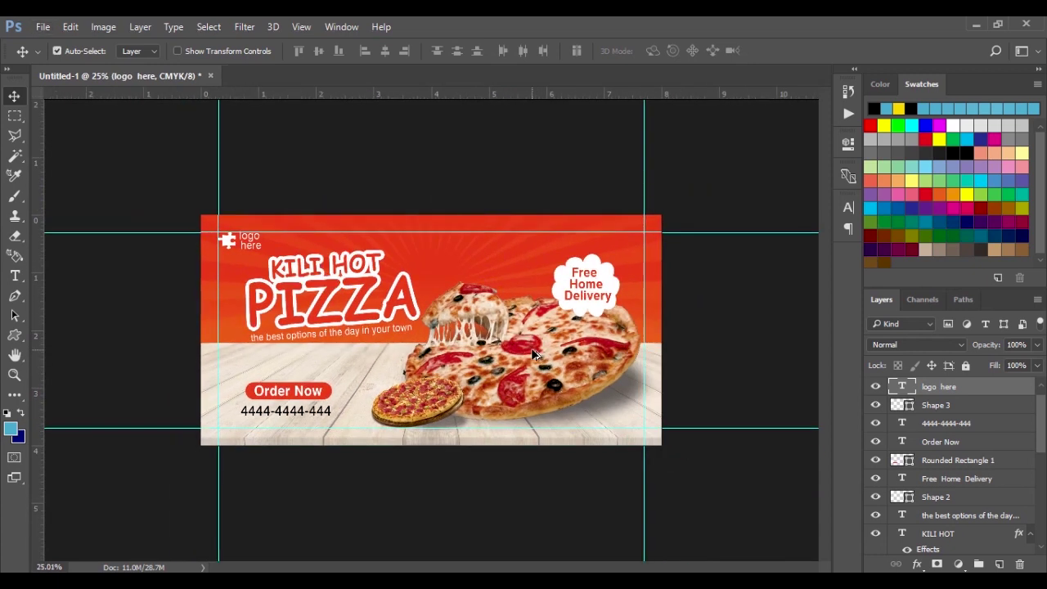
scroll(543, 361, up, 1)
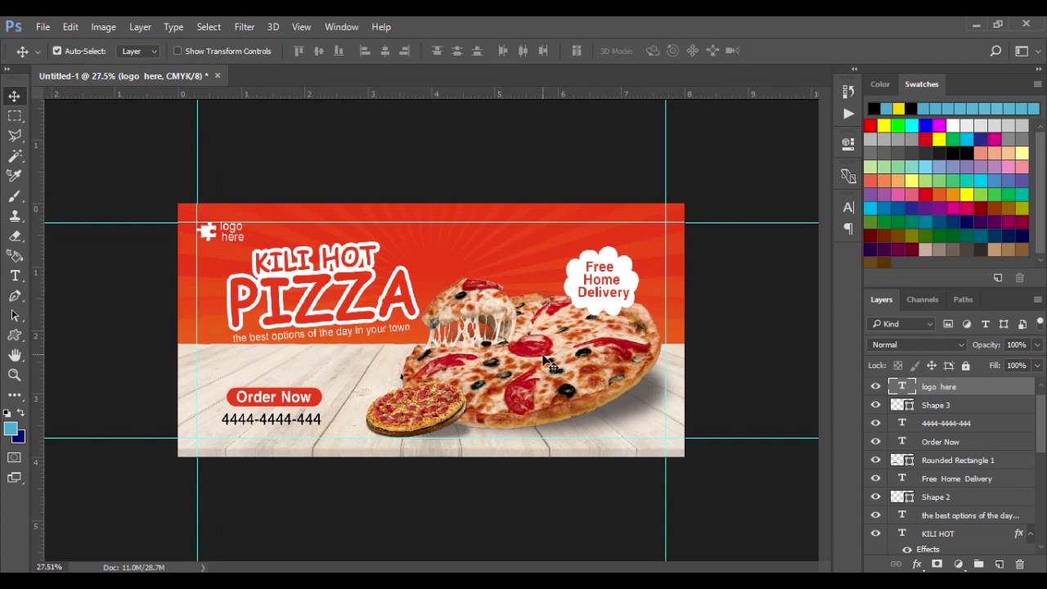